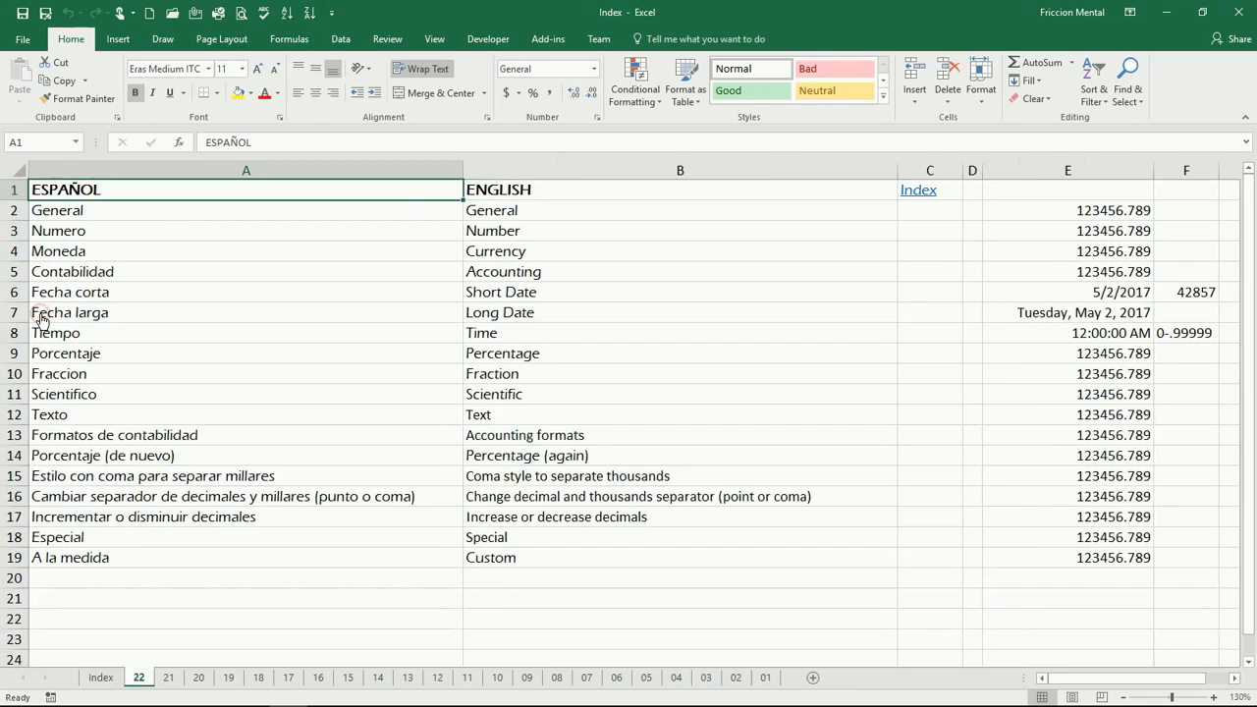
Examine the General number format of cell E2 in the Format Cells dialog, then close it.
left_click(40, 316)
left_click_drag(438, 216, 585, 557)
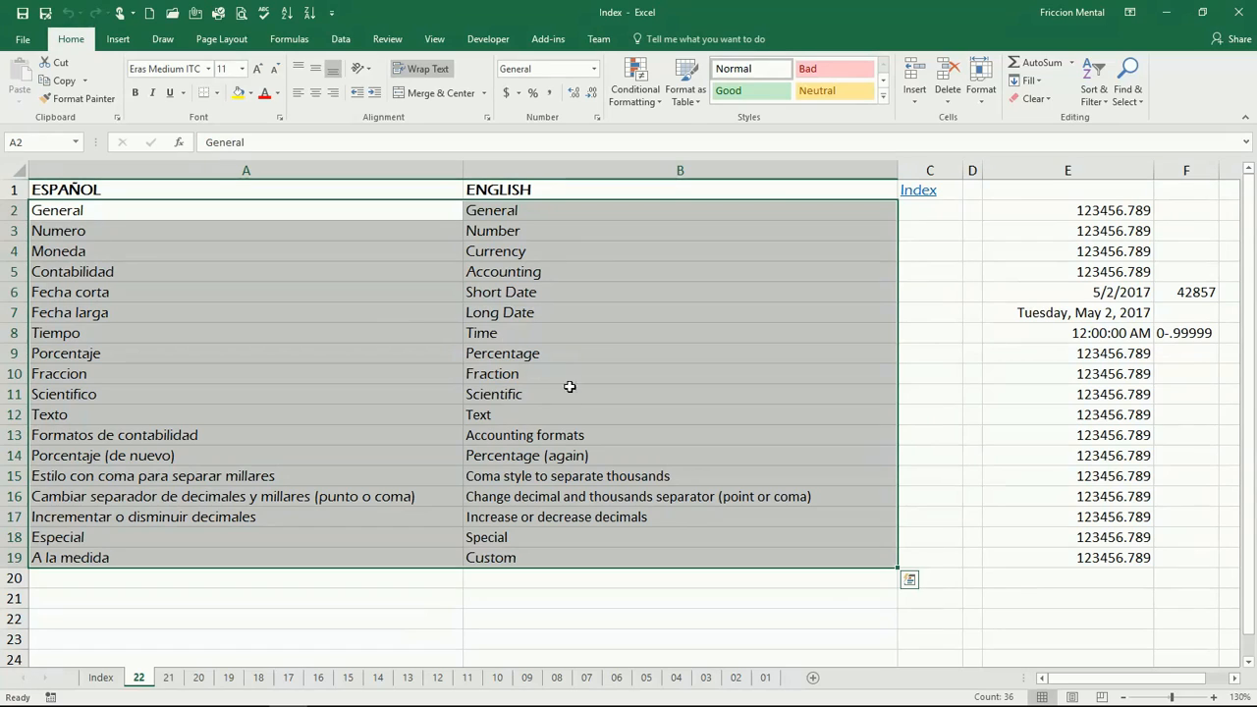
left_click(1065, 217)
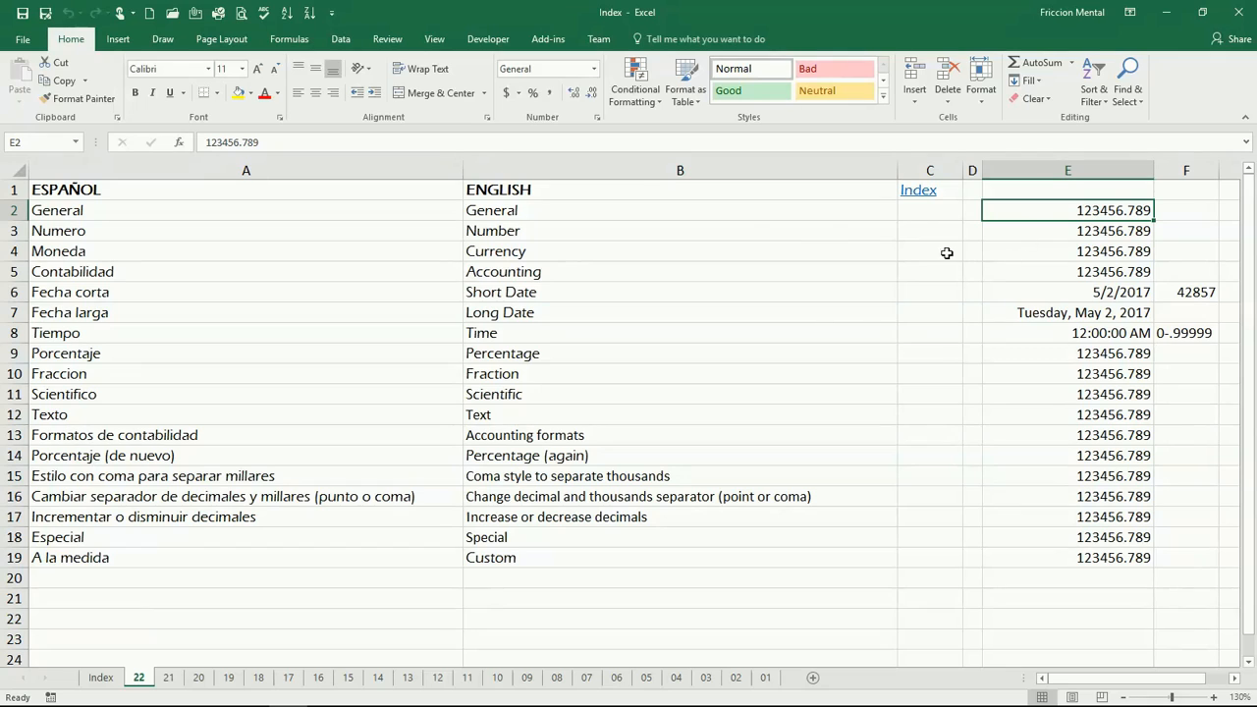
left_click(598, 120)
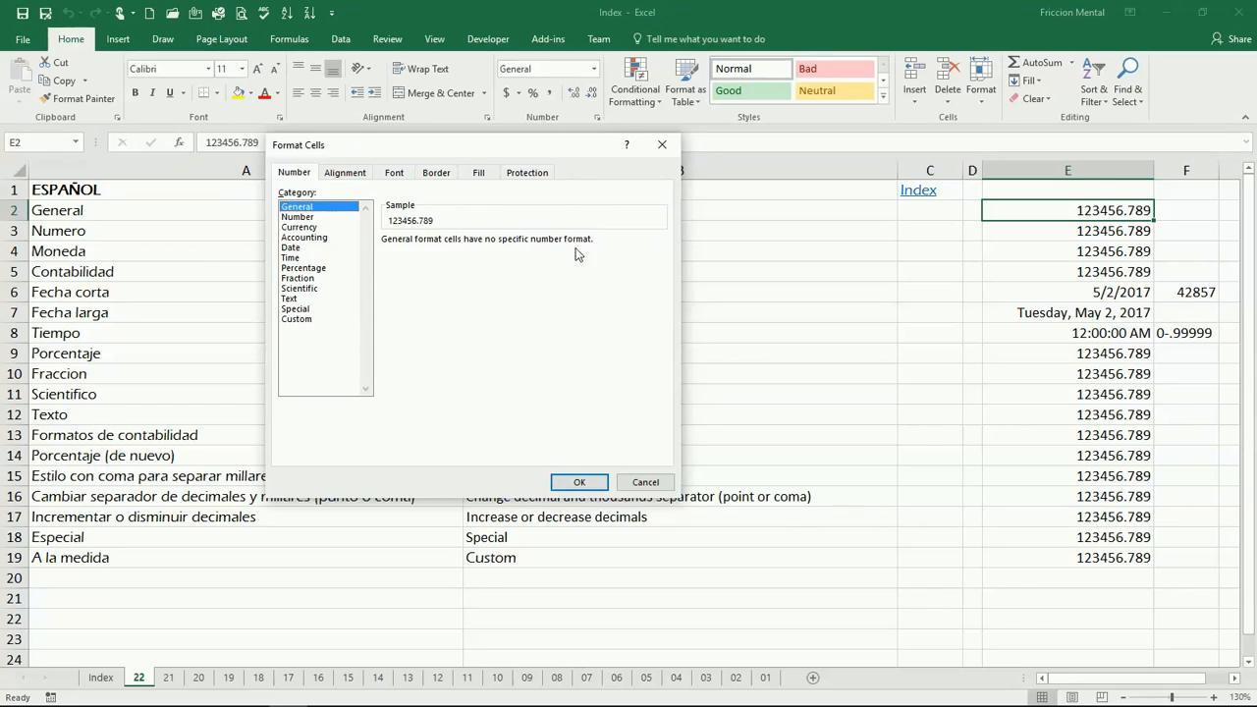
left_click(653, 484)
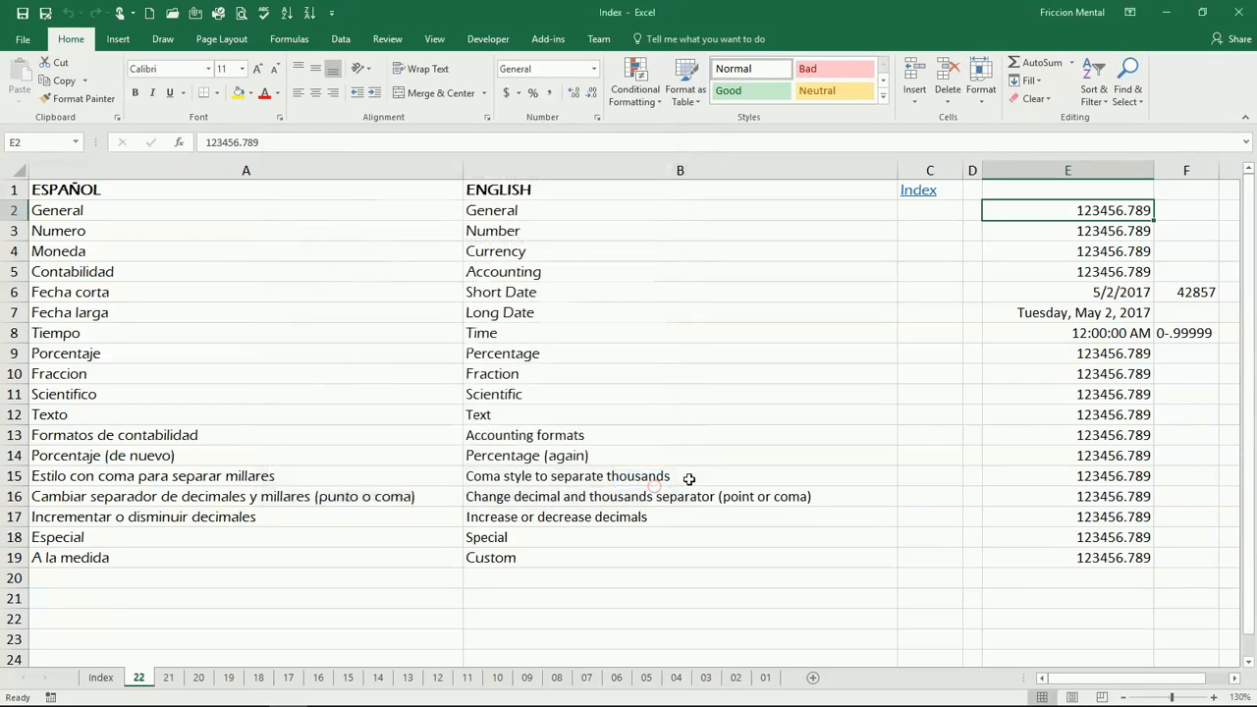
Apply the Number format to the value in cell E3.
left_click(1038, 231)
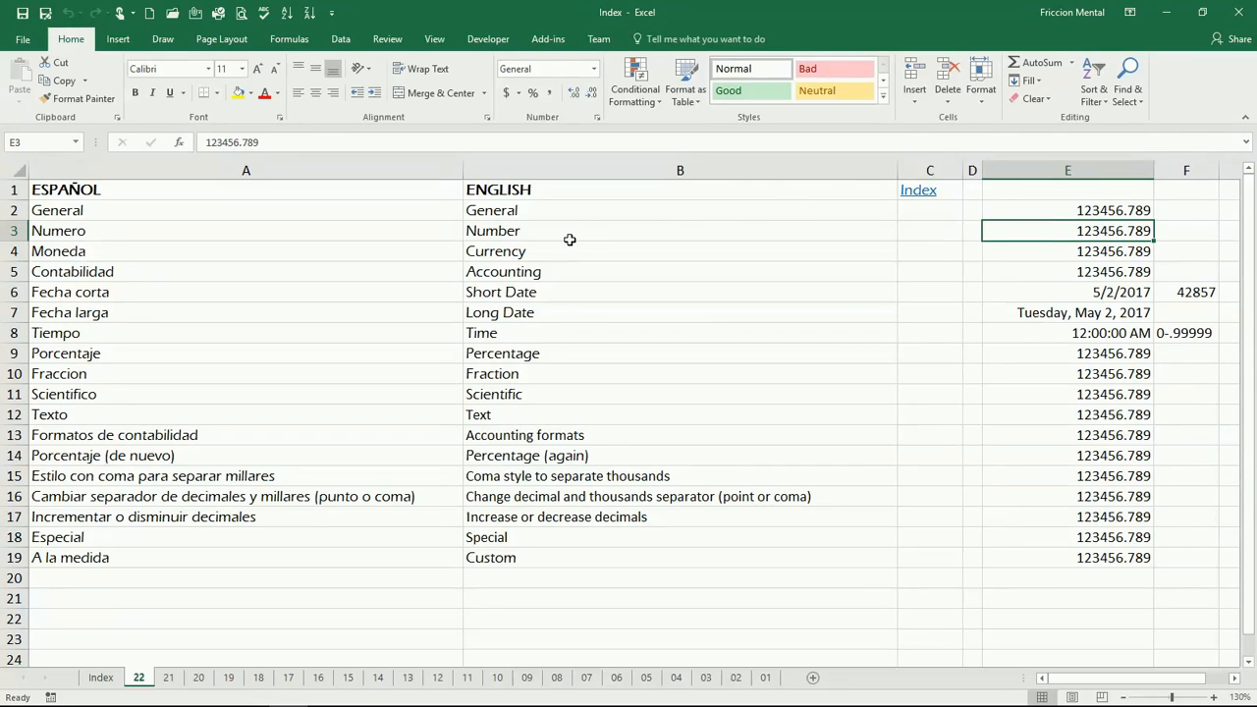
left_click(596, 71)
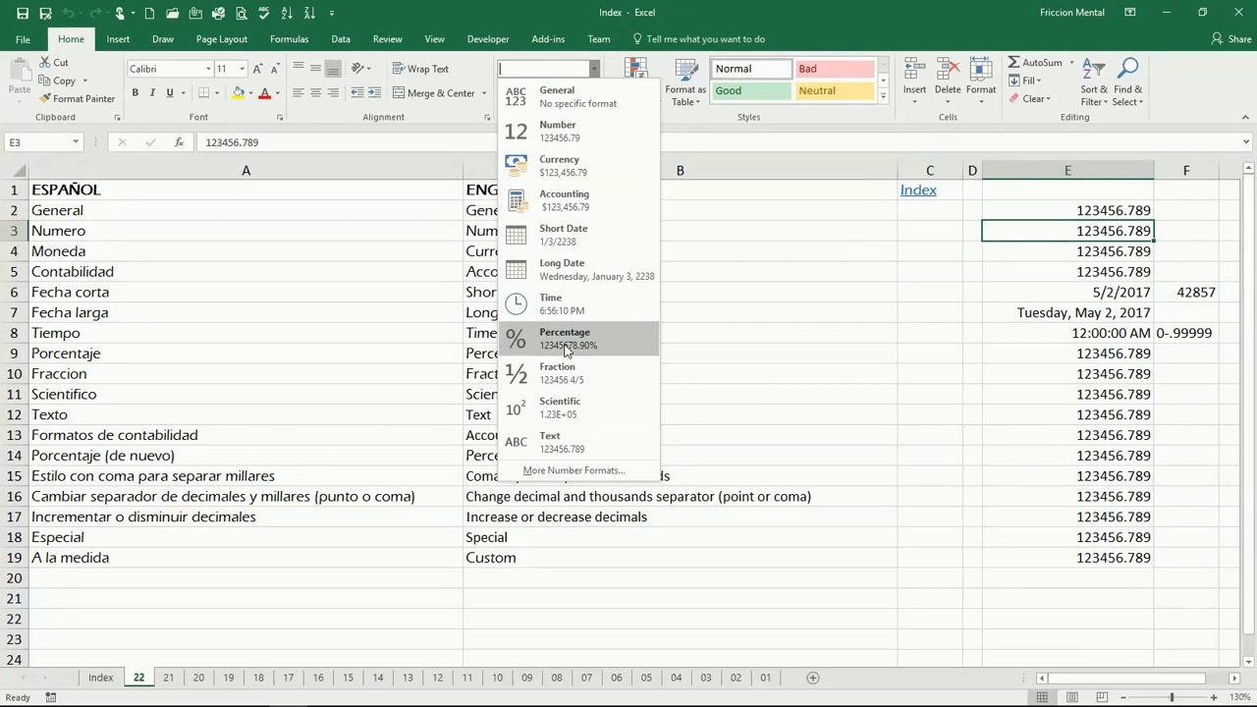
left_click(604, 140)
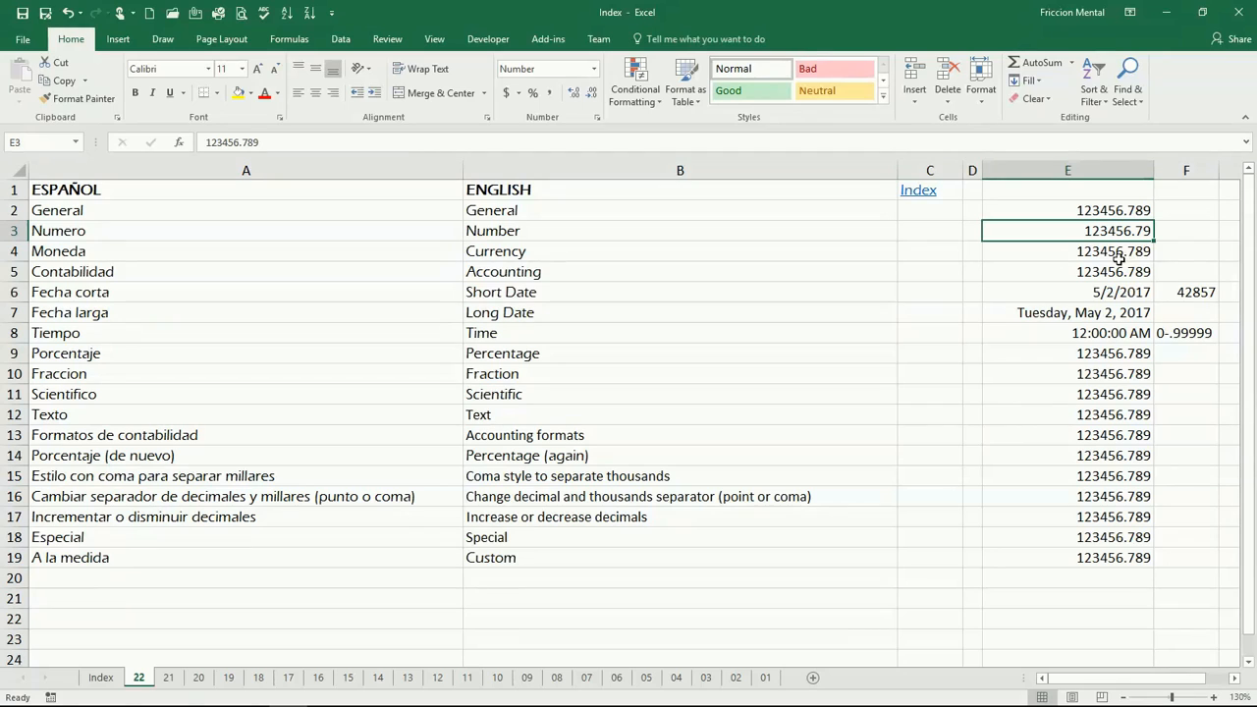
Apply the Currency format to the value in cell E4.
left_click(1022, 255)
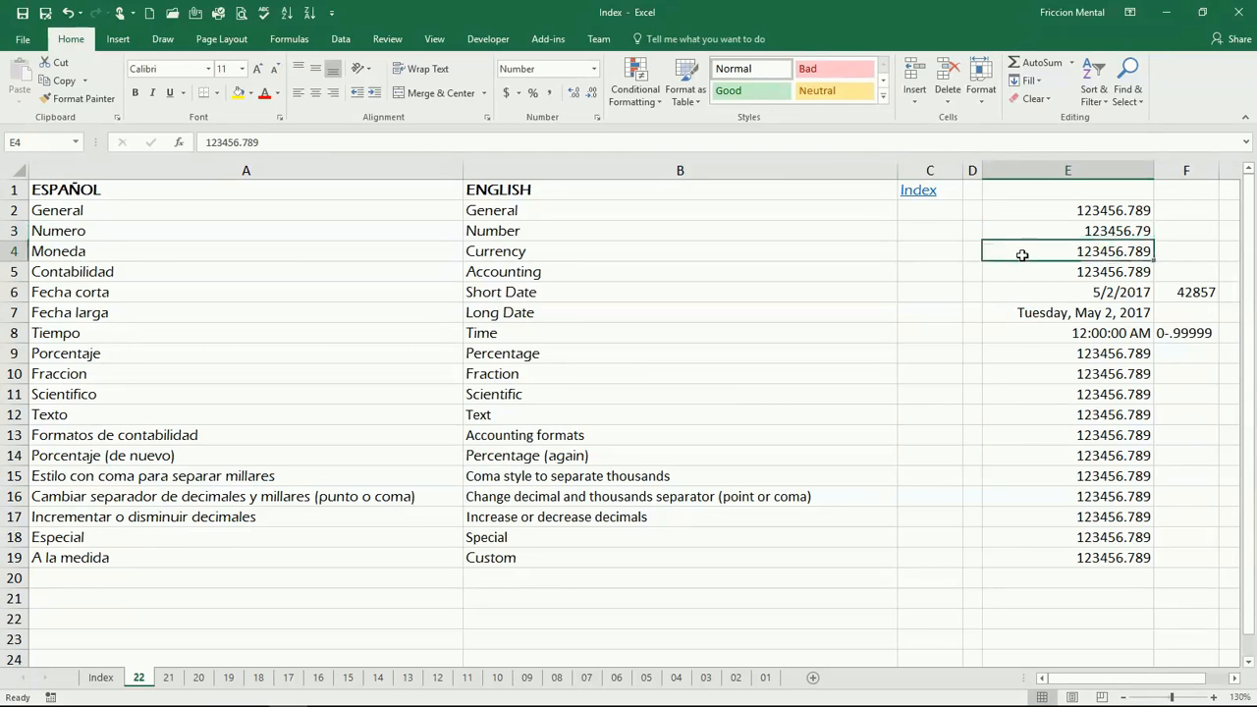
left_click(593, 74)
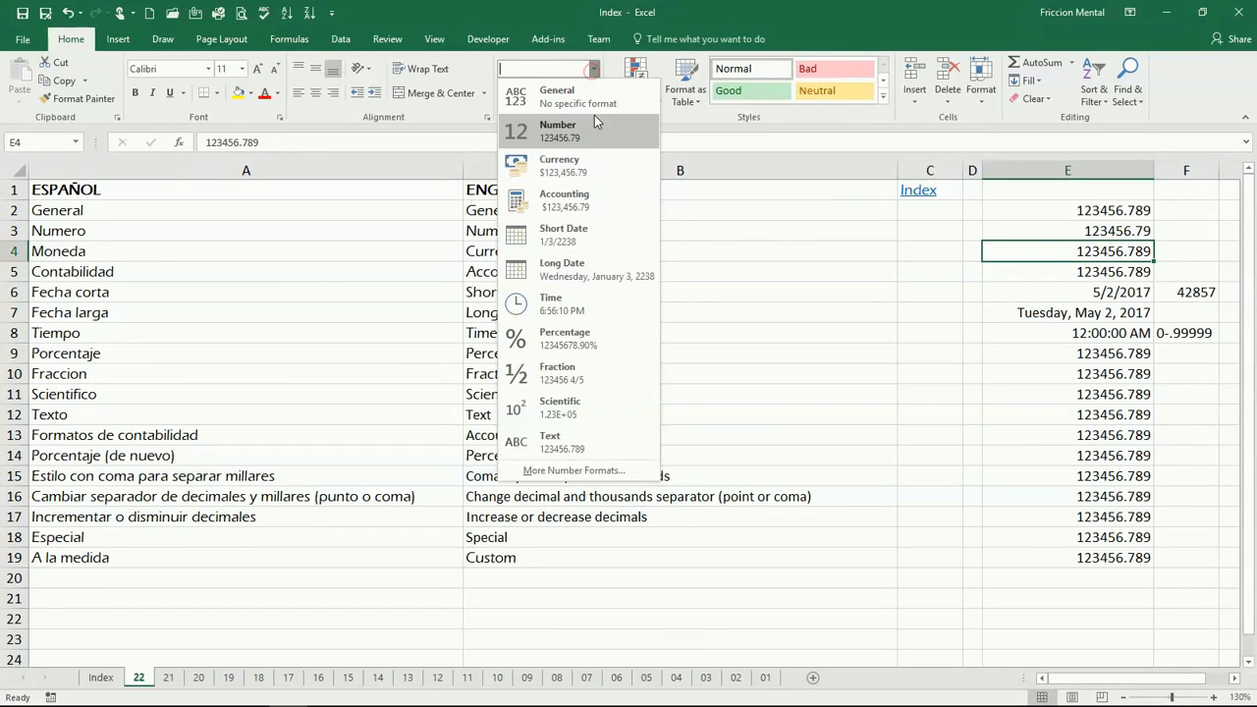
left_click(590, 174)
Apply the Accounting format to the value in cell E5.
left_click(1007, 271)
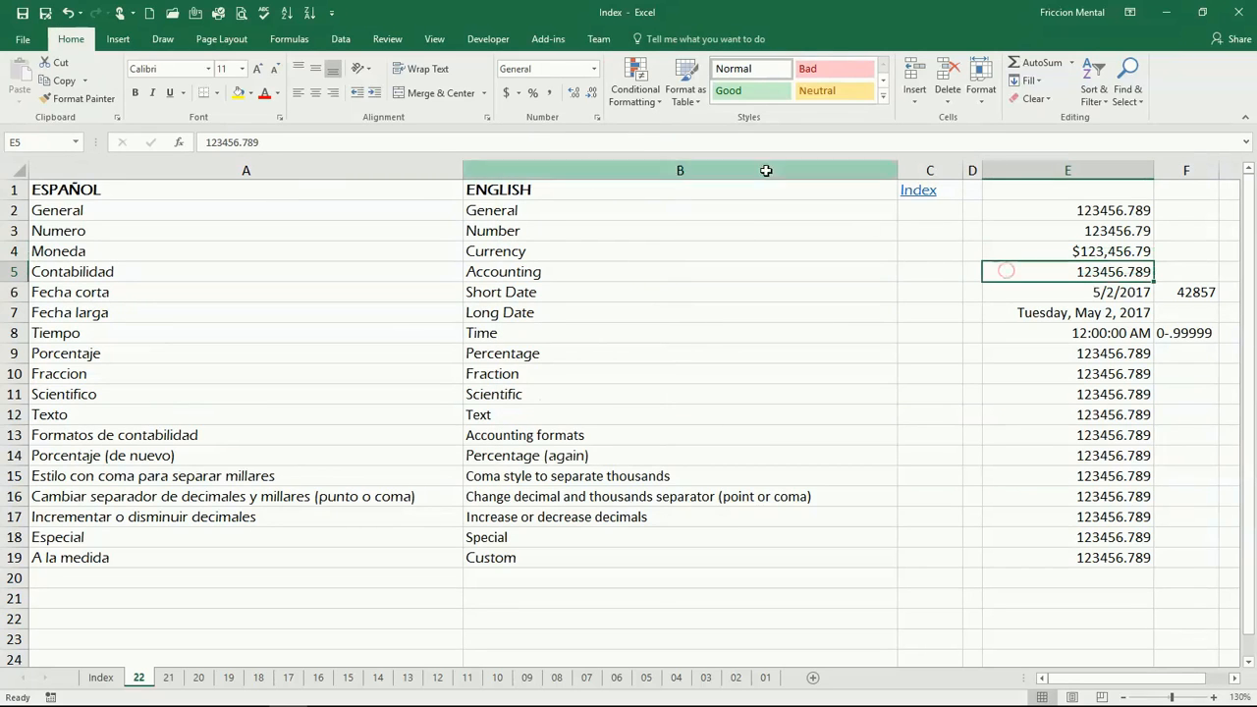
left_click(595, 71)
left_click(617, 202)
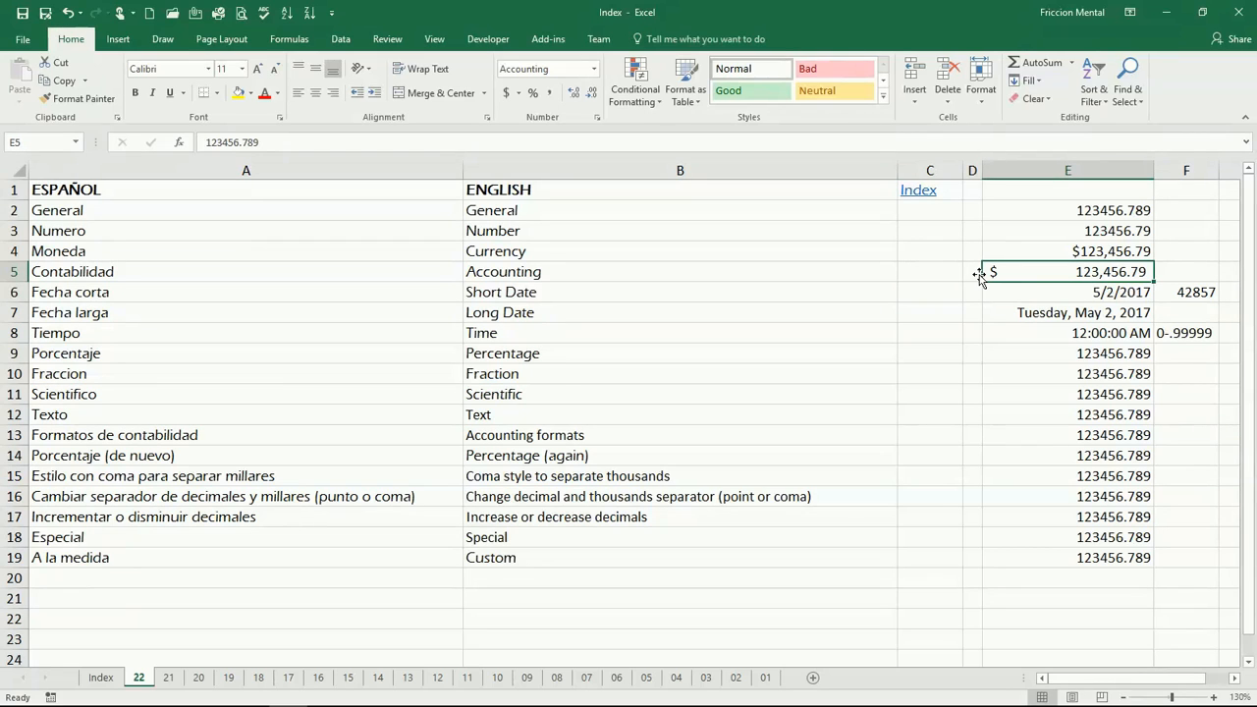
Browse the Currency negative-number display options in the Format Cells dialog for E5 without applying them.
left_click(597, 117)
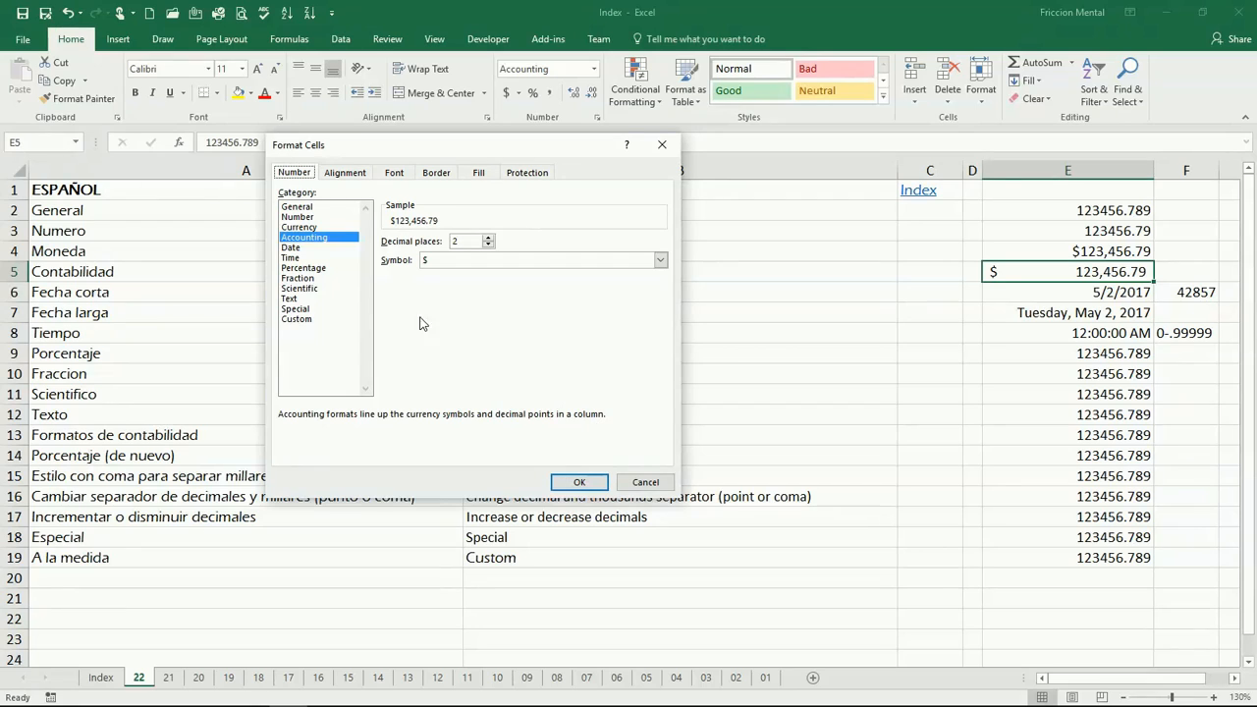
left_click(337, 227)
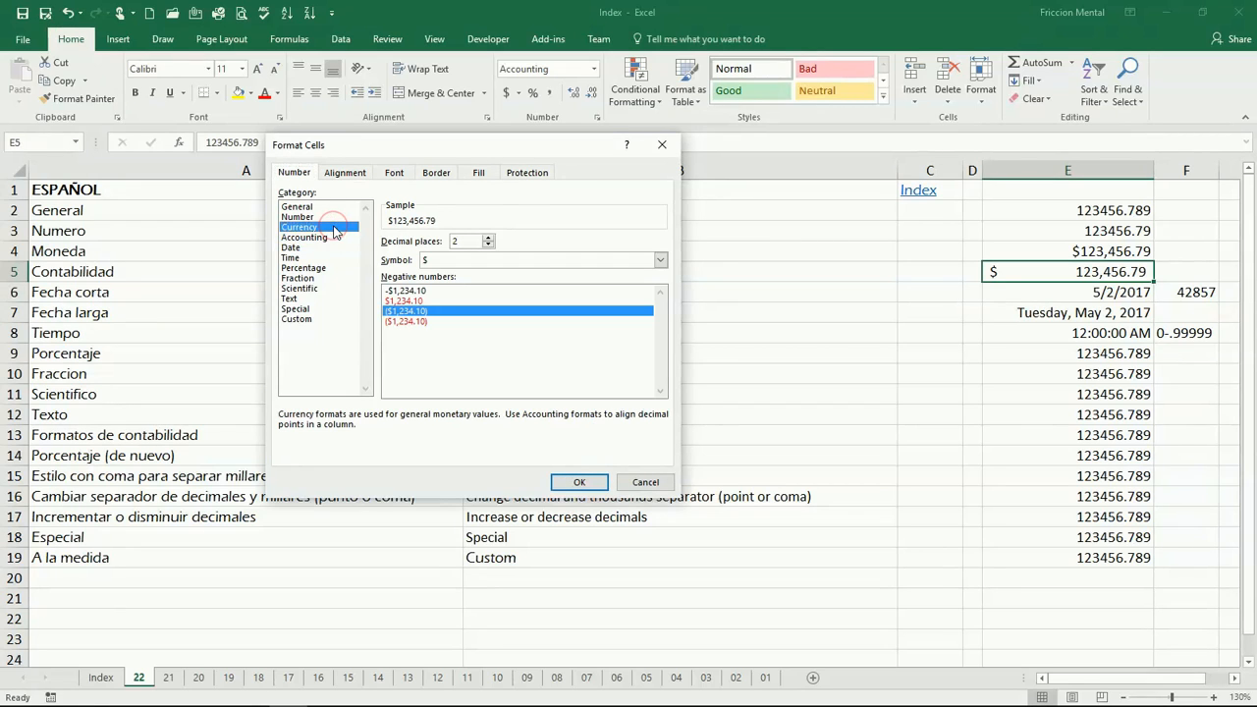
left_click(412, 301)
left_click(418, 322)
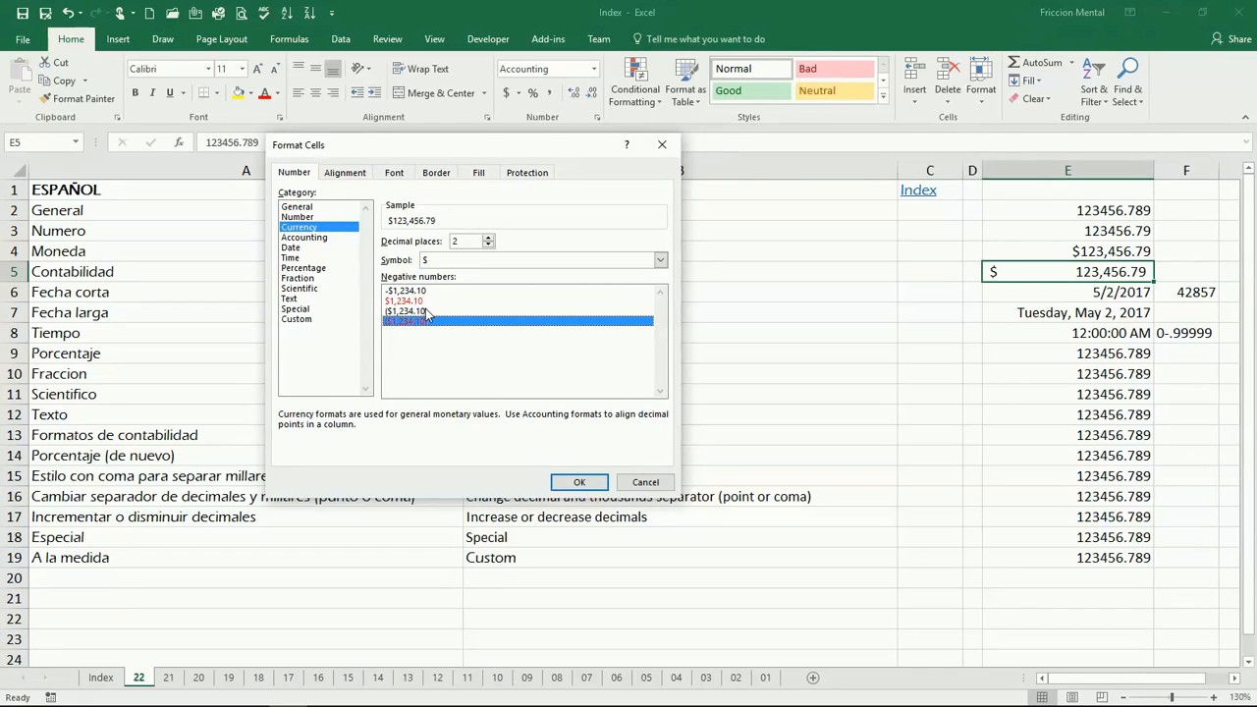
left_click(429, 311)
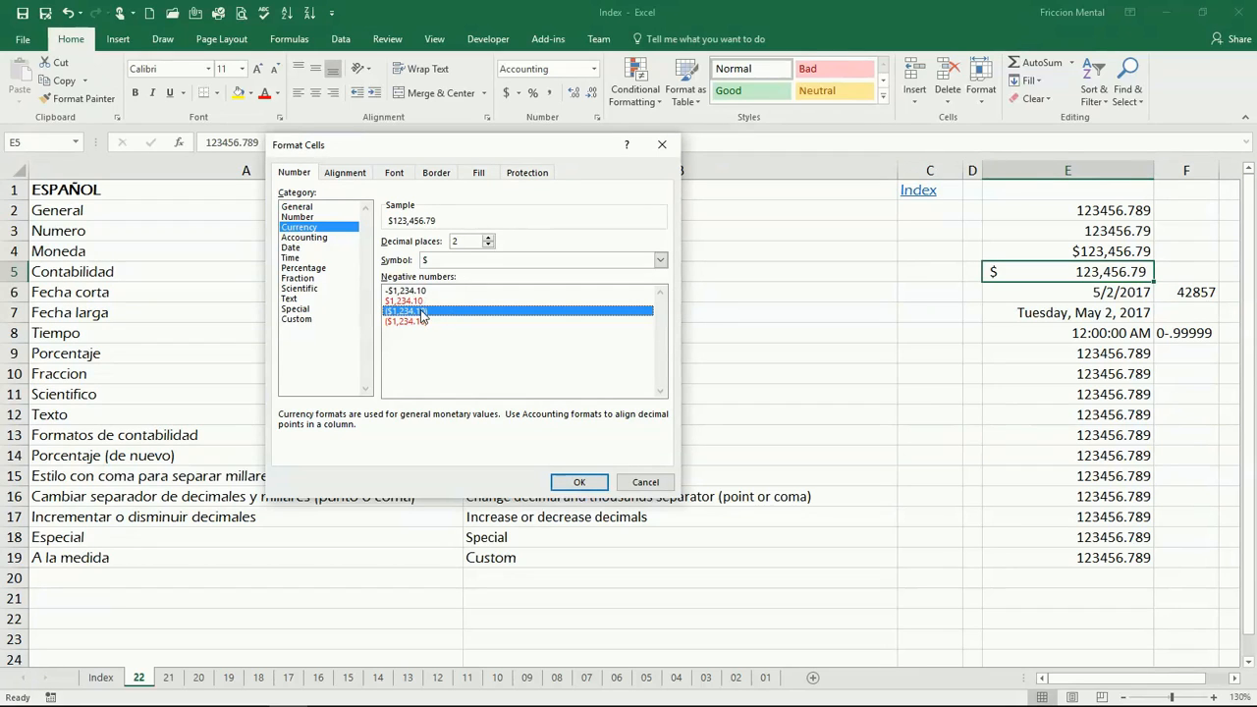
left_click(423, 292)
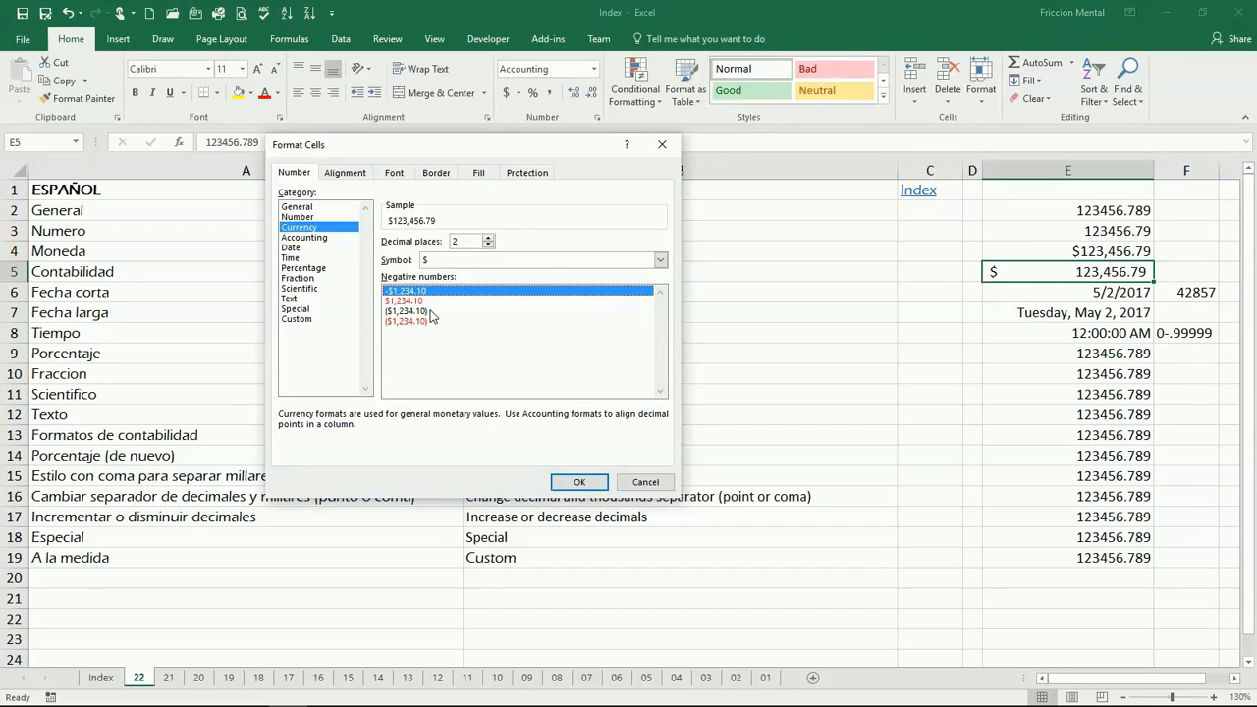
left_click(425, 302)
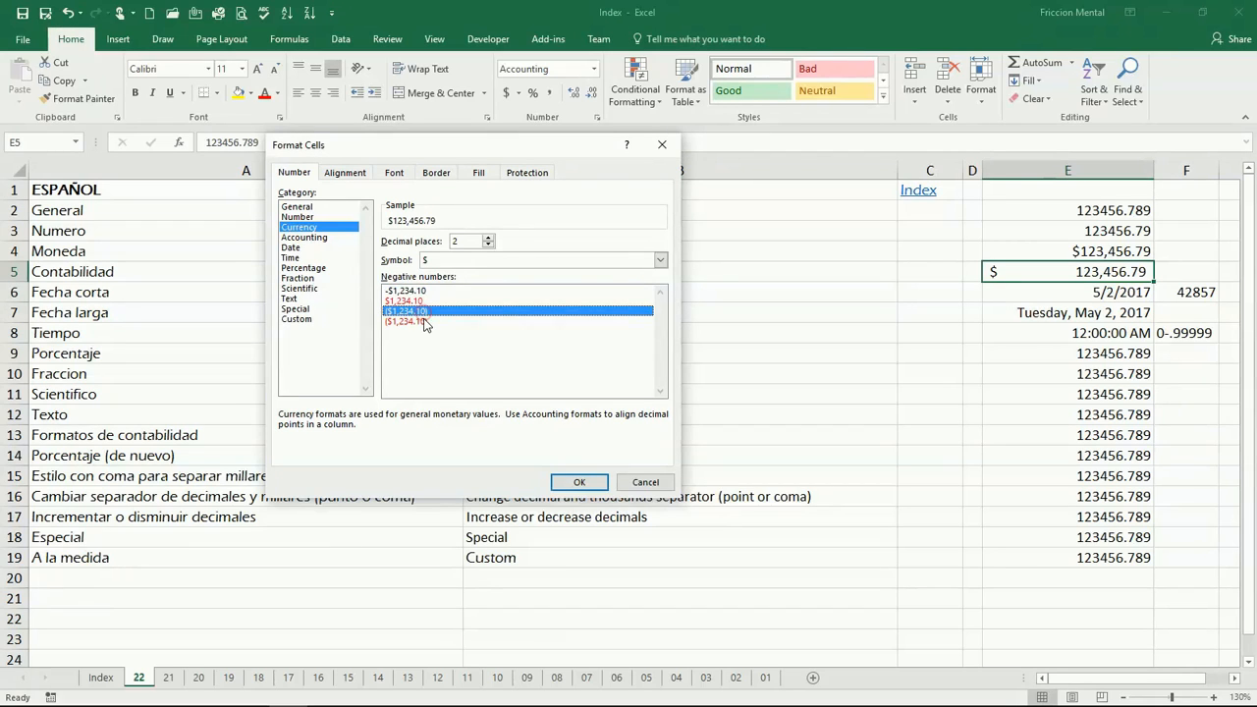
left_click(440, 322)
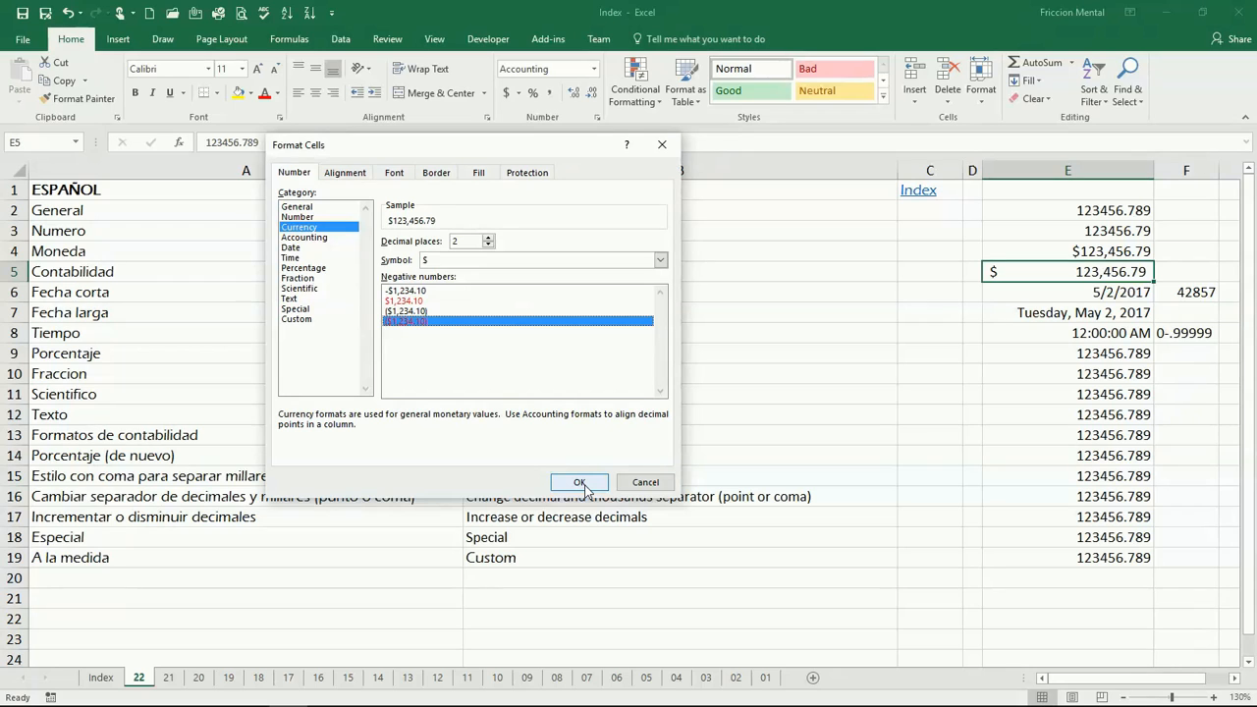
left_click(646, 482)
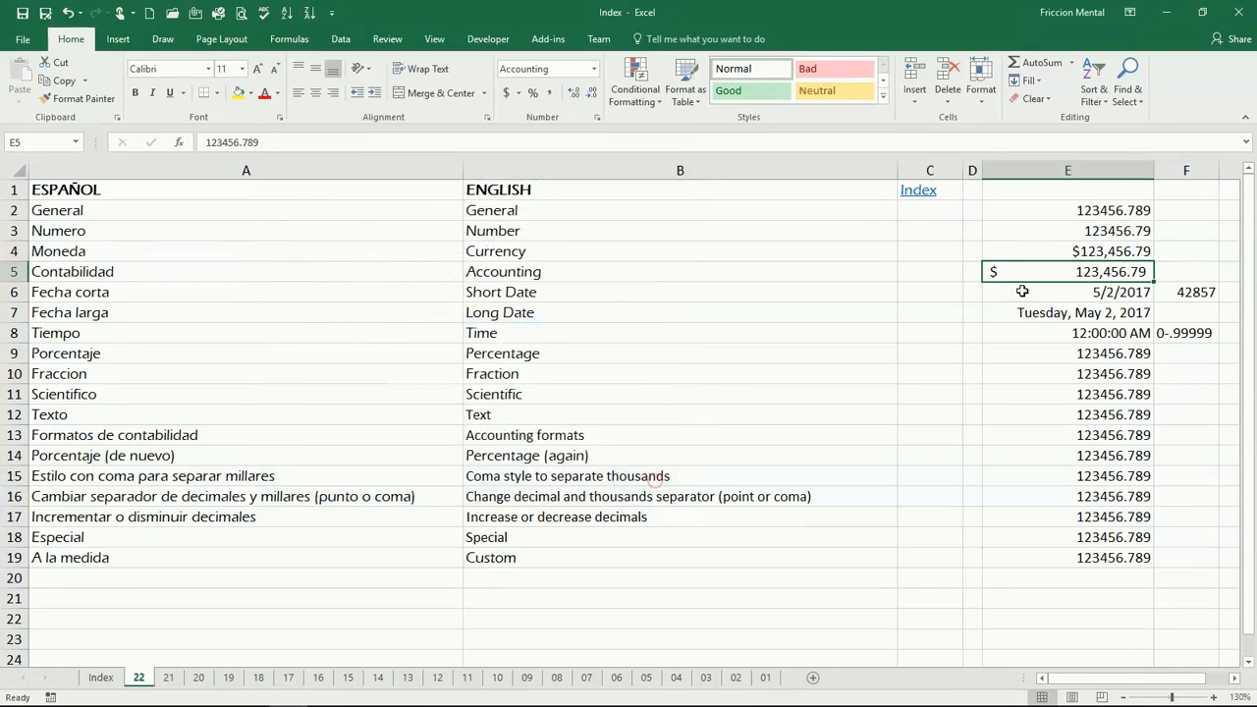
Set cell E4's currency format to show negative numbers in red with parentheses.
left_click(1092, 248)
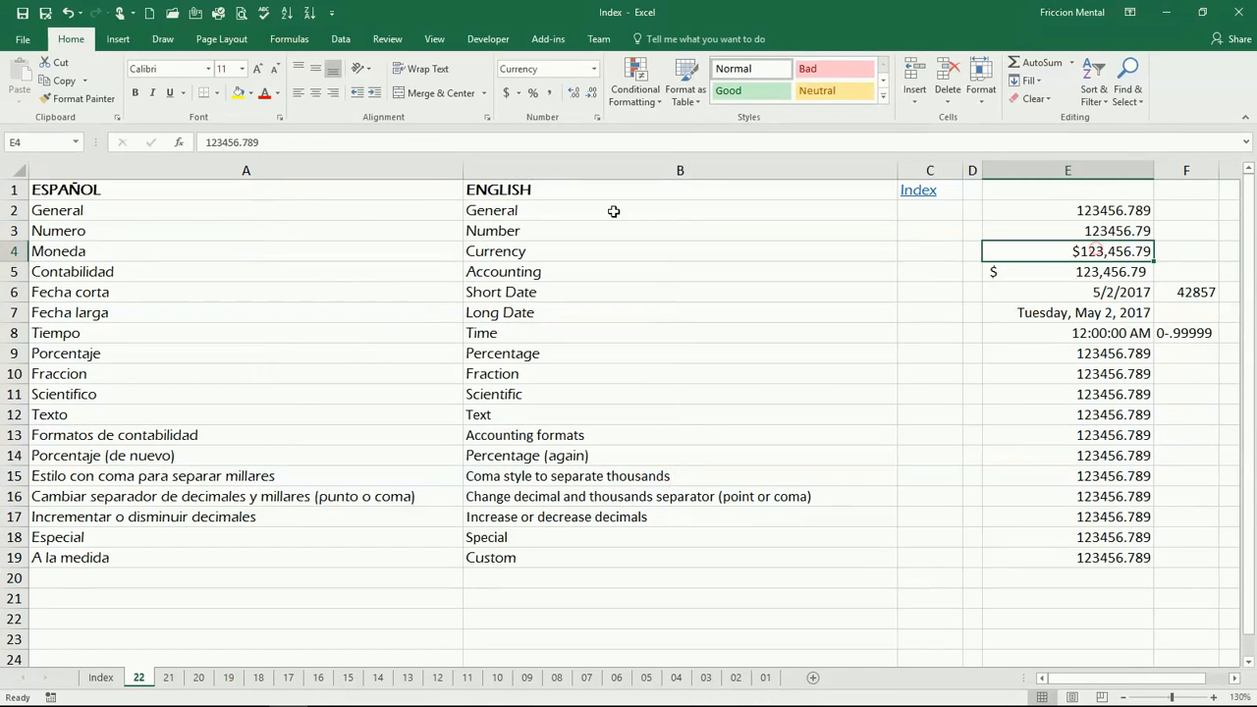
left_click(597, 117)
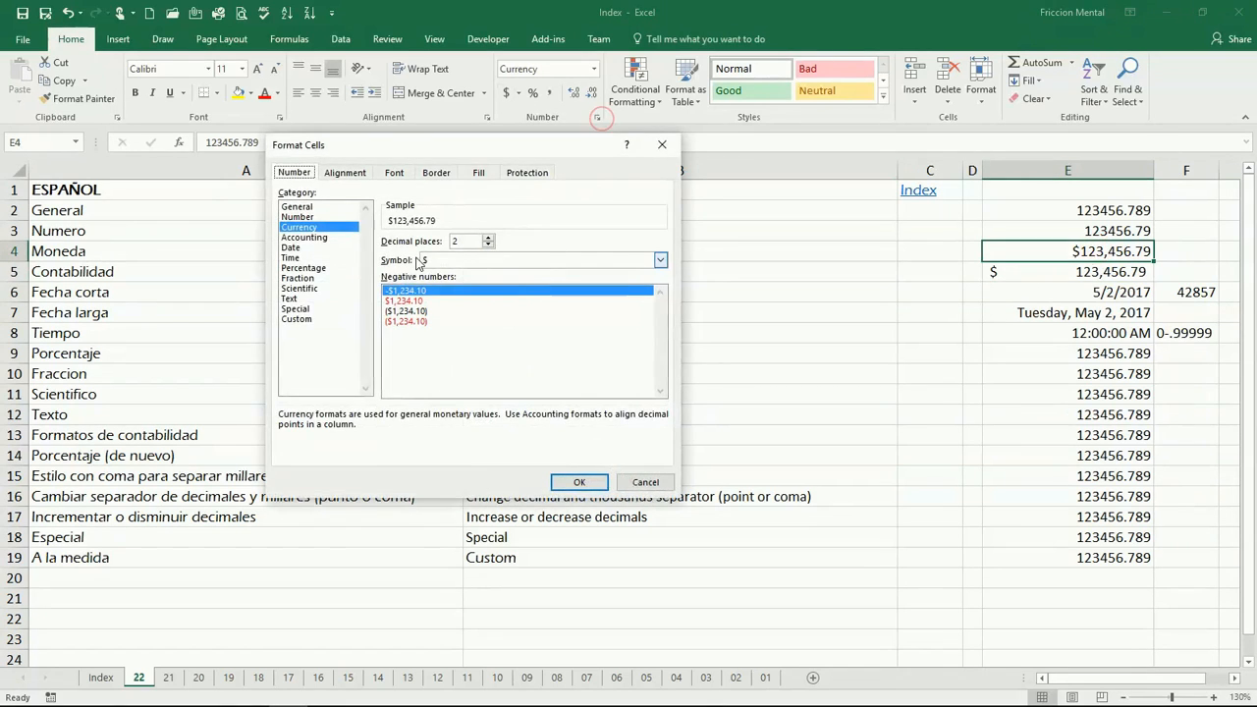
left_click(407, 321)
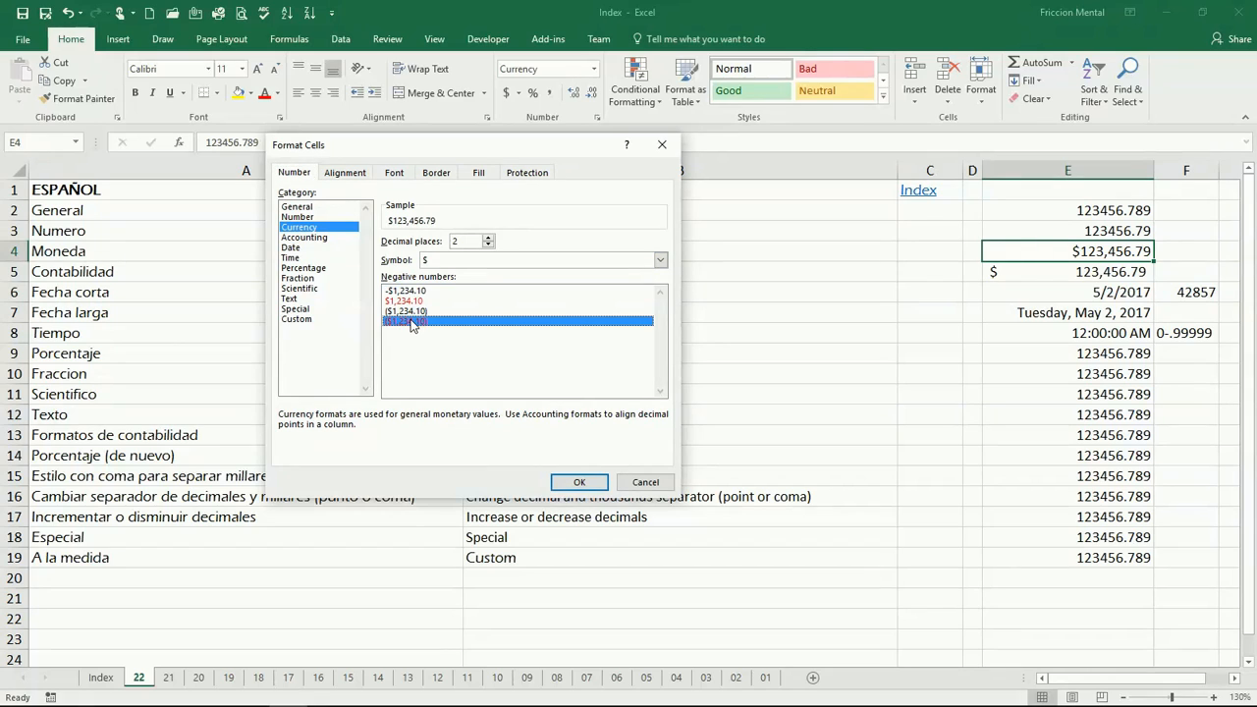
left_click(581, 482)
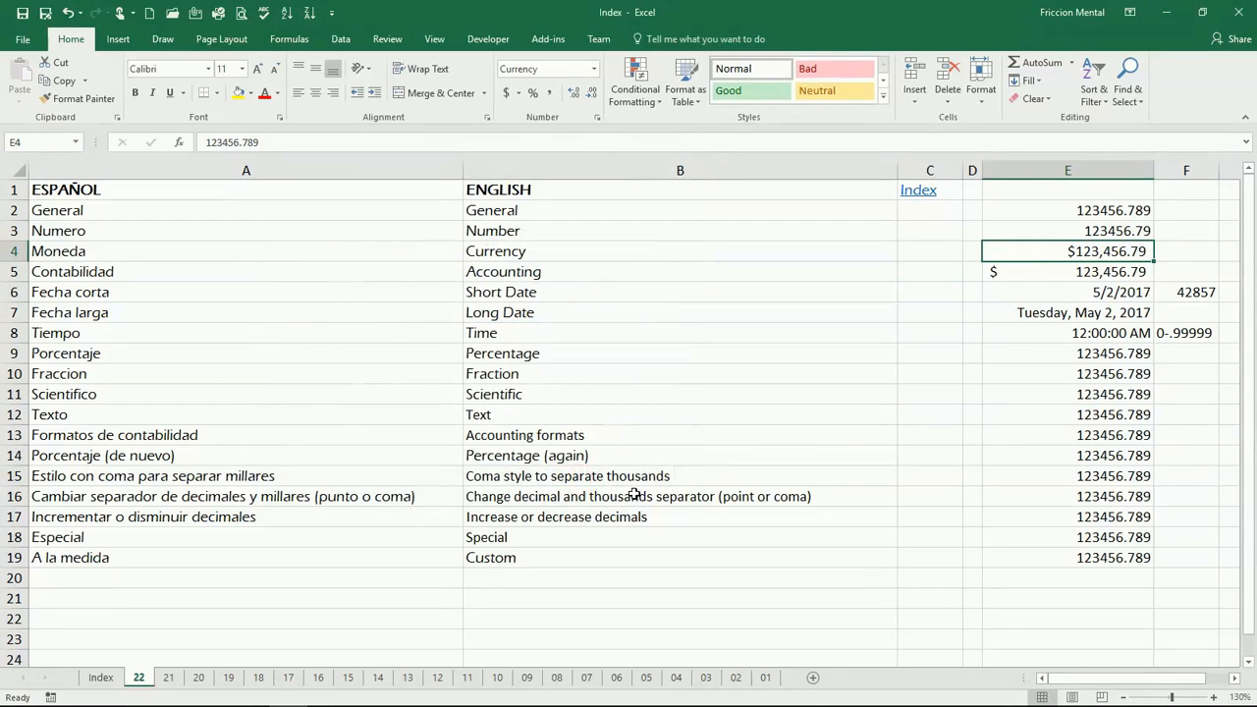
Make the value in cell E4 negative by adding a minus sign.
double_click(1048, 253)
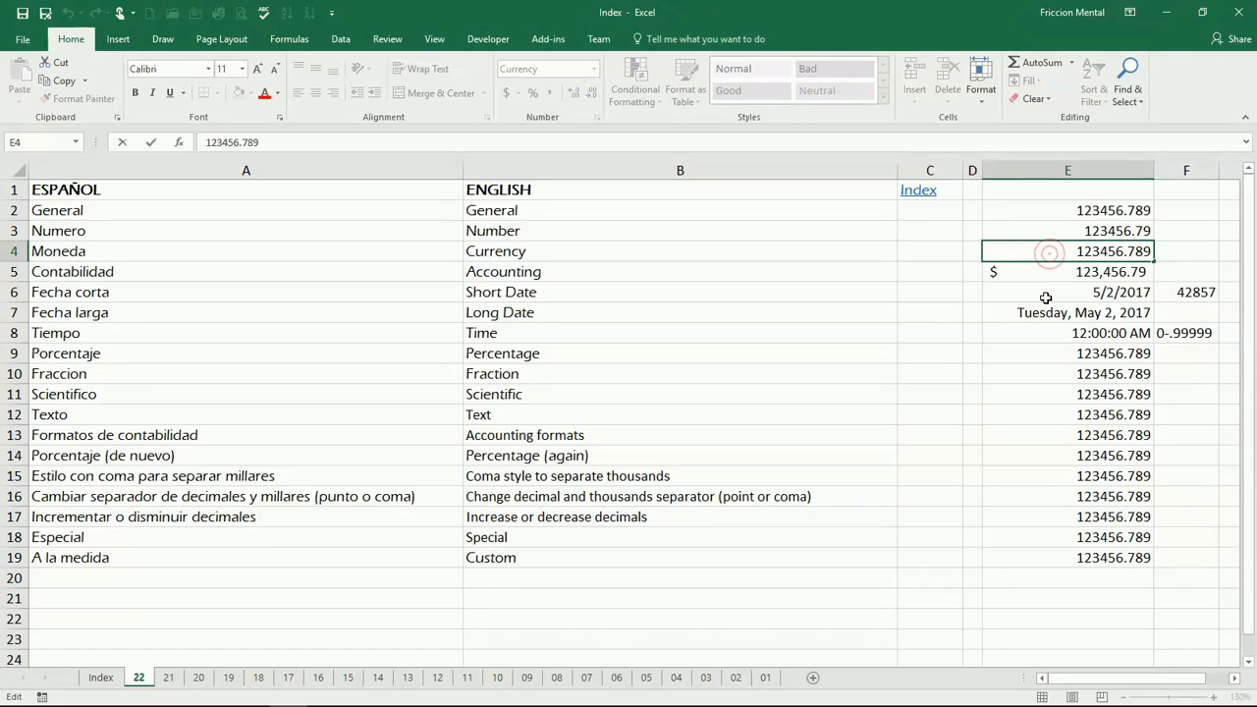
type("-")
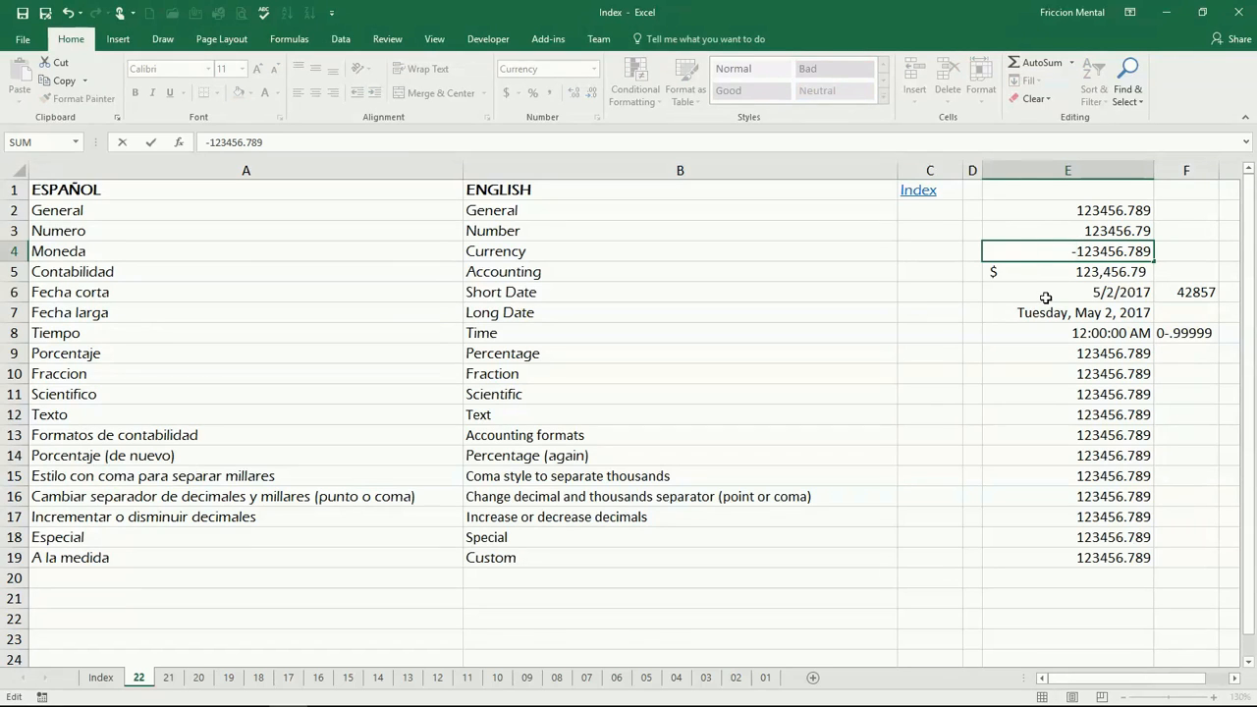
key("Return")
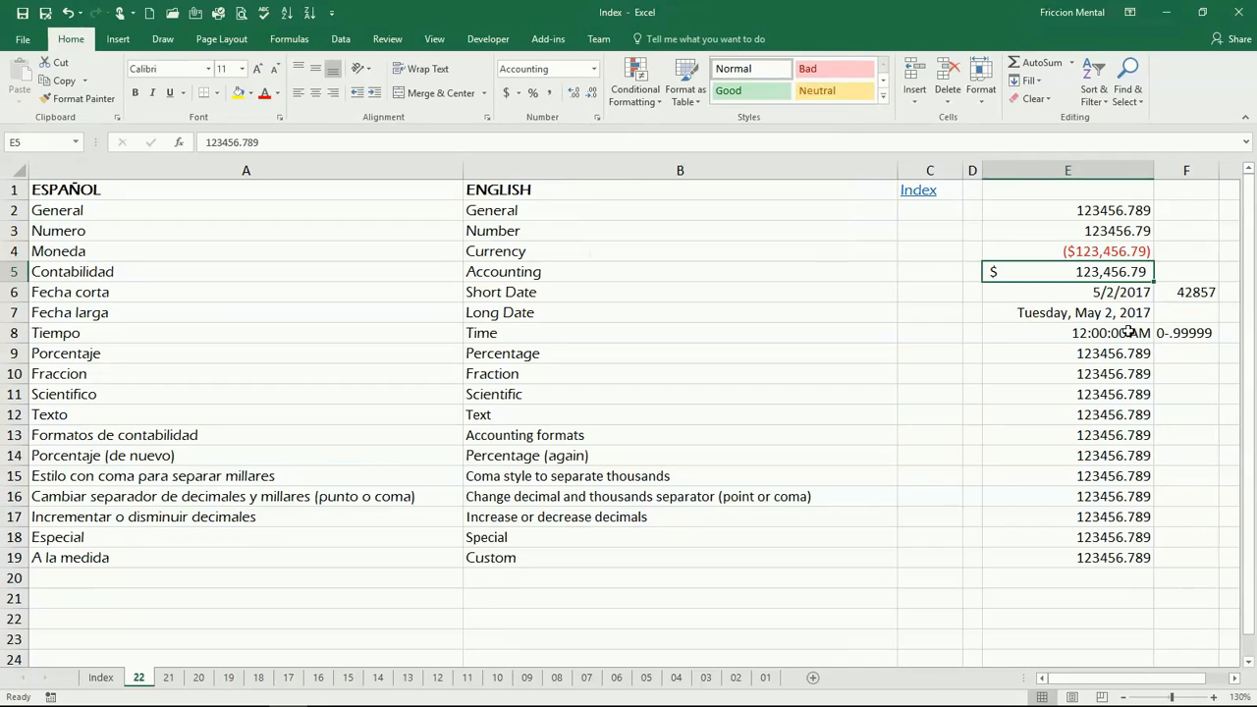
Apply the Short Date format to cell E6.
left_click(1107, 292)
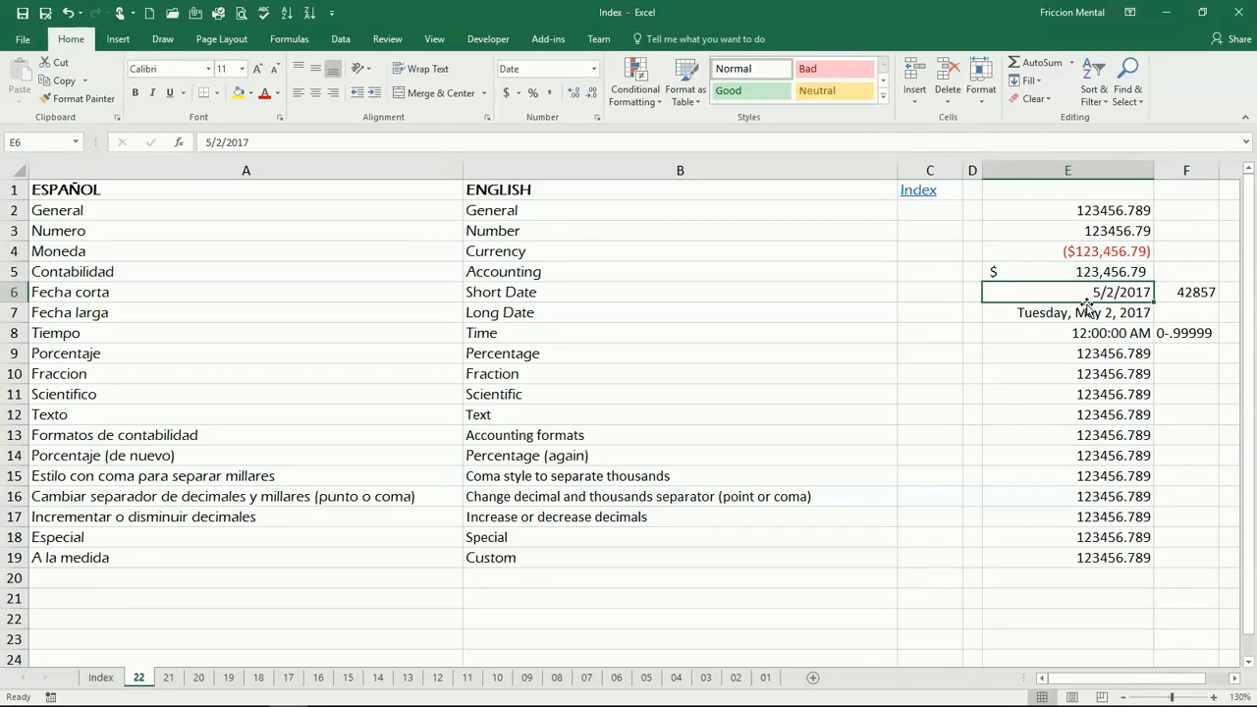
left_click(593, 69)
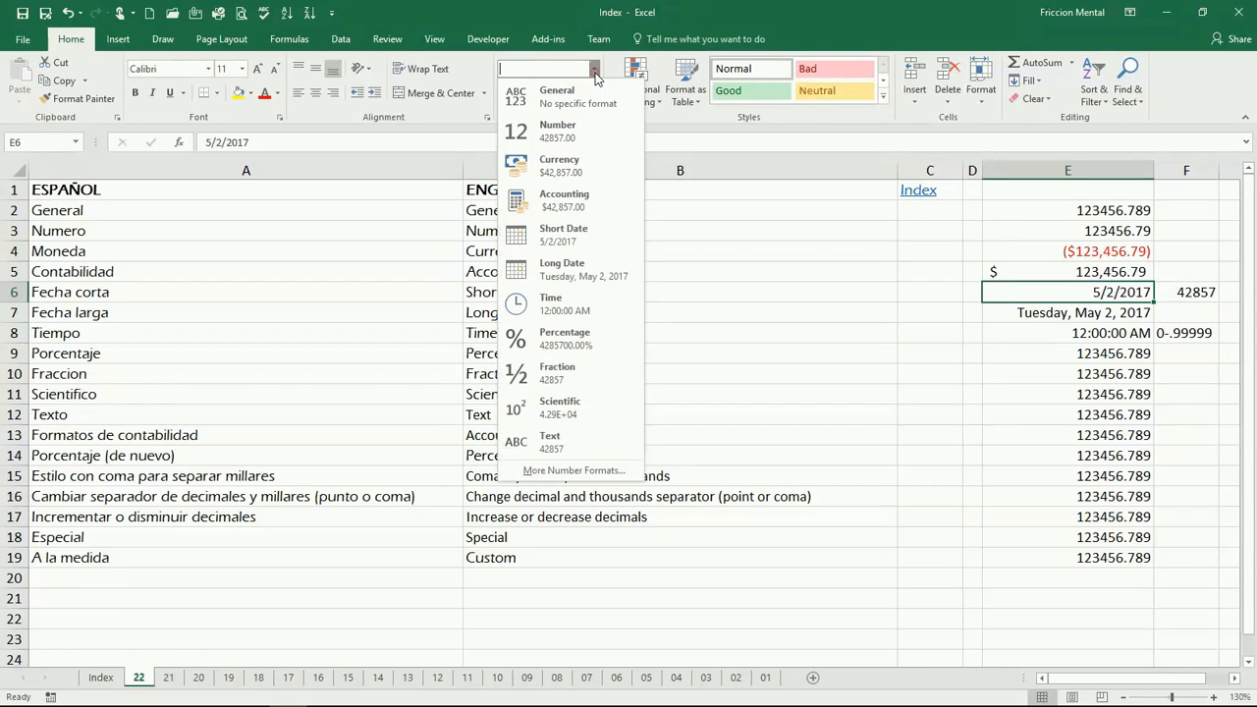
left_click(604, 236)
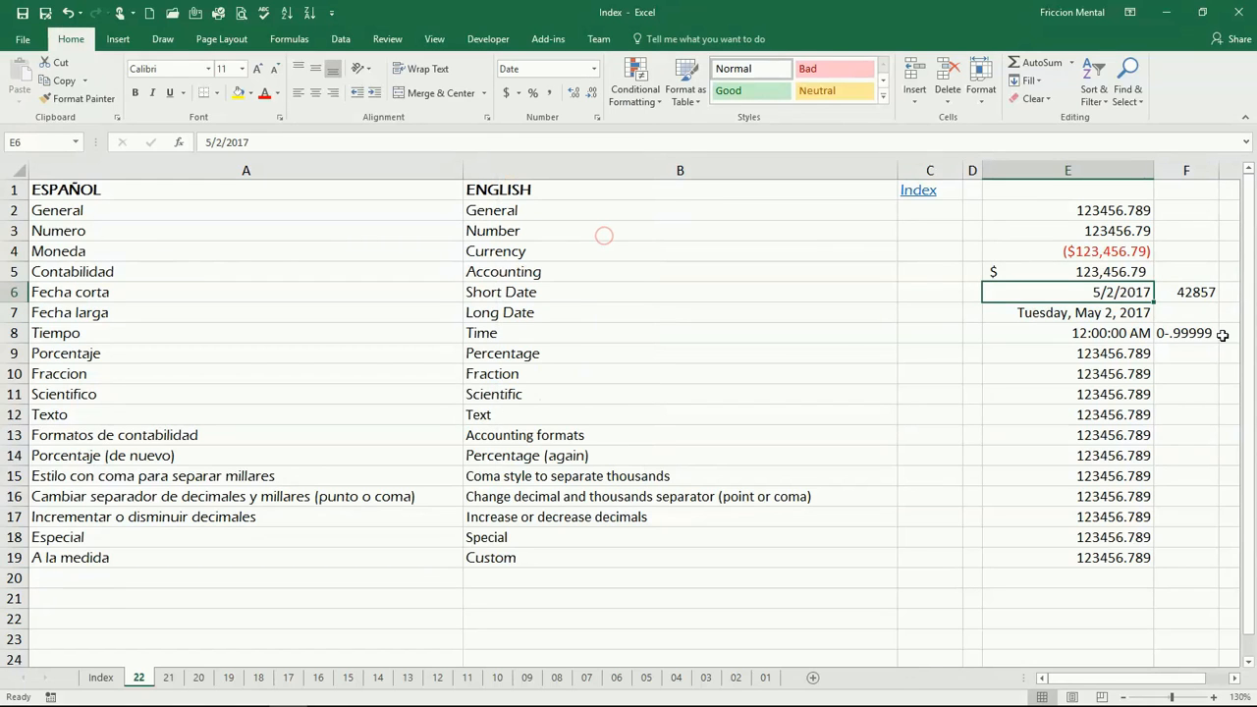
Apply the Long Date format to cell E7.
left_click(1080, 315)
left_click(593, 69)
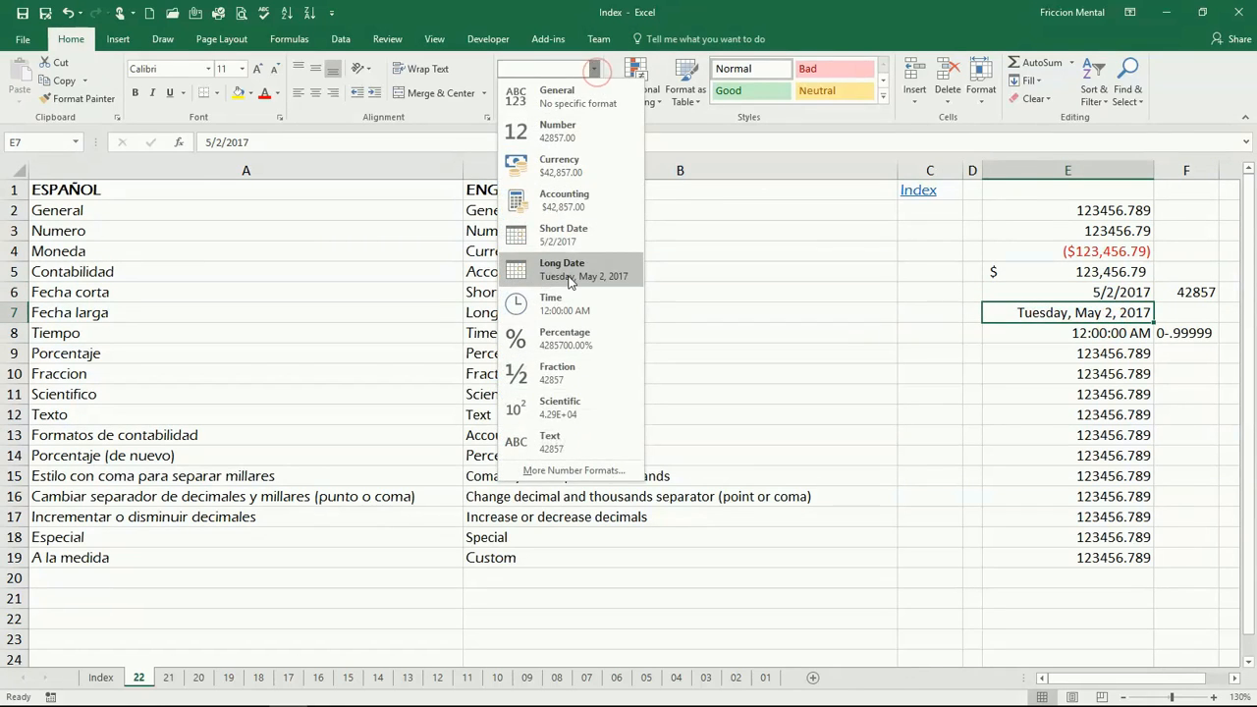
left_click(565, 270)
Enter the date 5/2 in cell E6.
left_click(1047, 296)
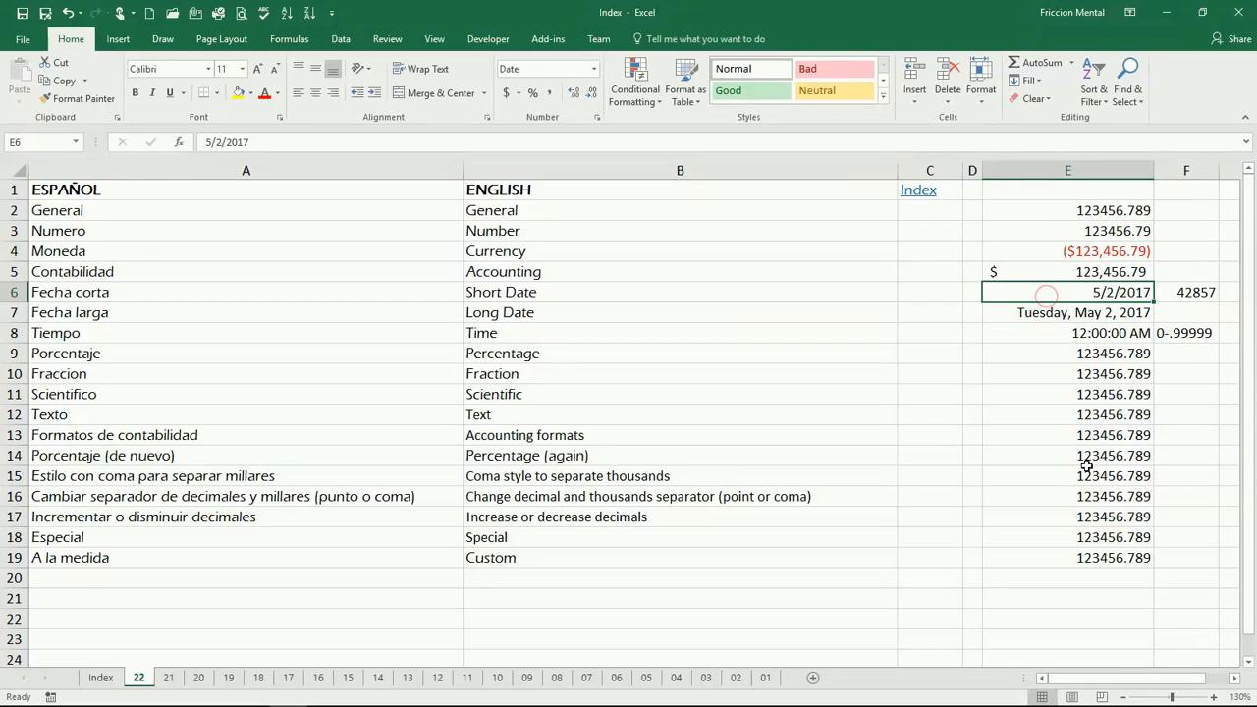
mouse_move(1222, 699)
type("5")
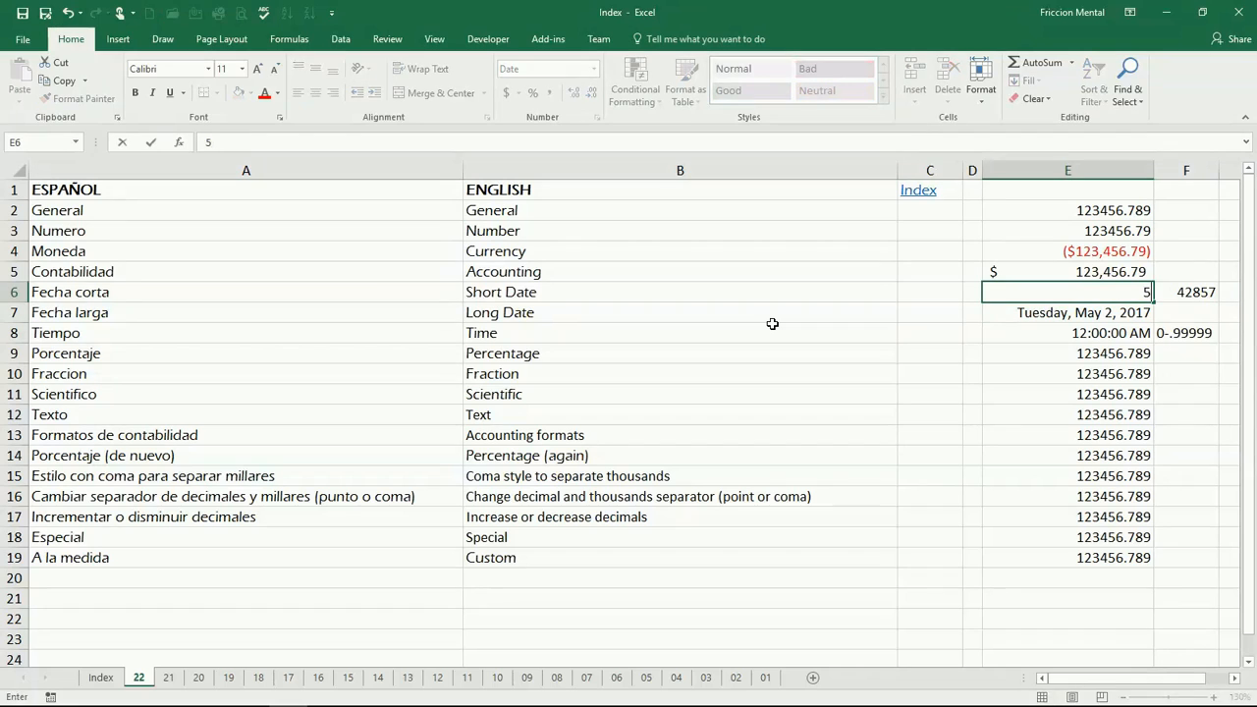
type("/2")
key("Return")
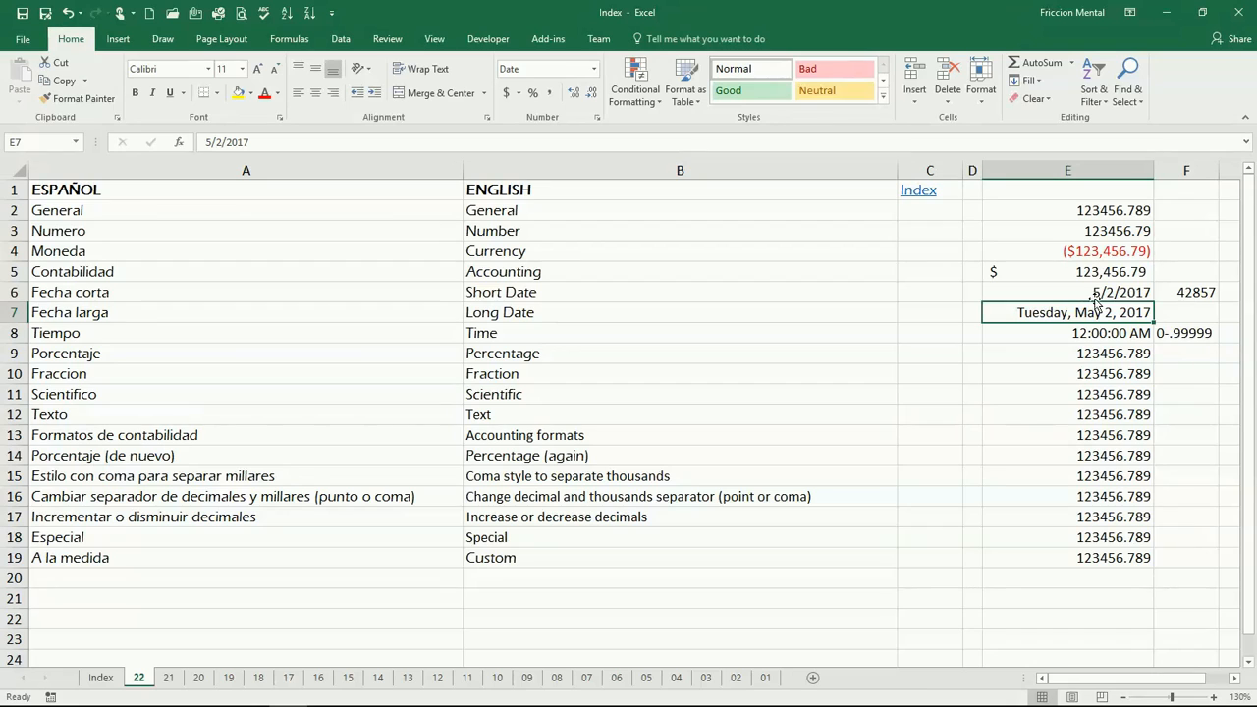
Enter the date 5/2/ in cell E6.
key("Up")
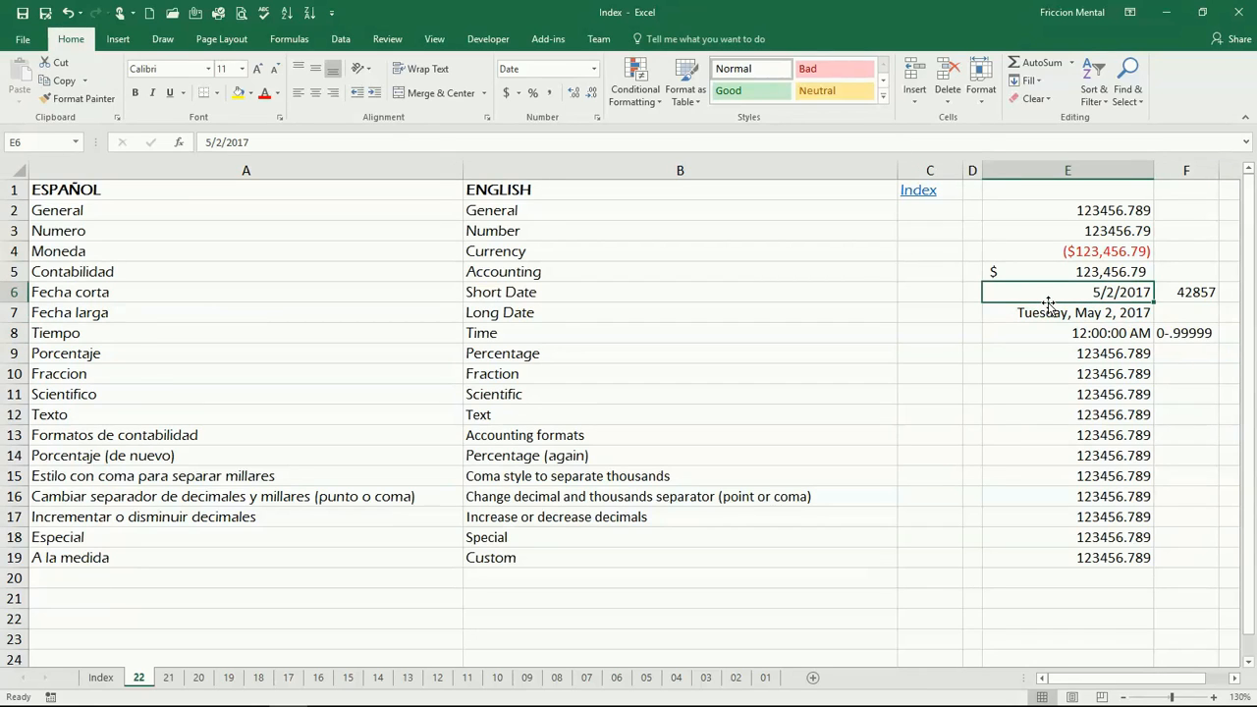
type("5/")
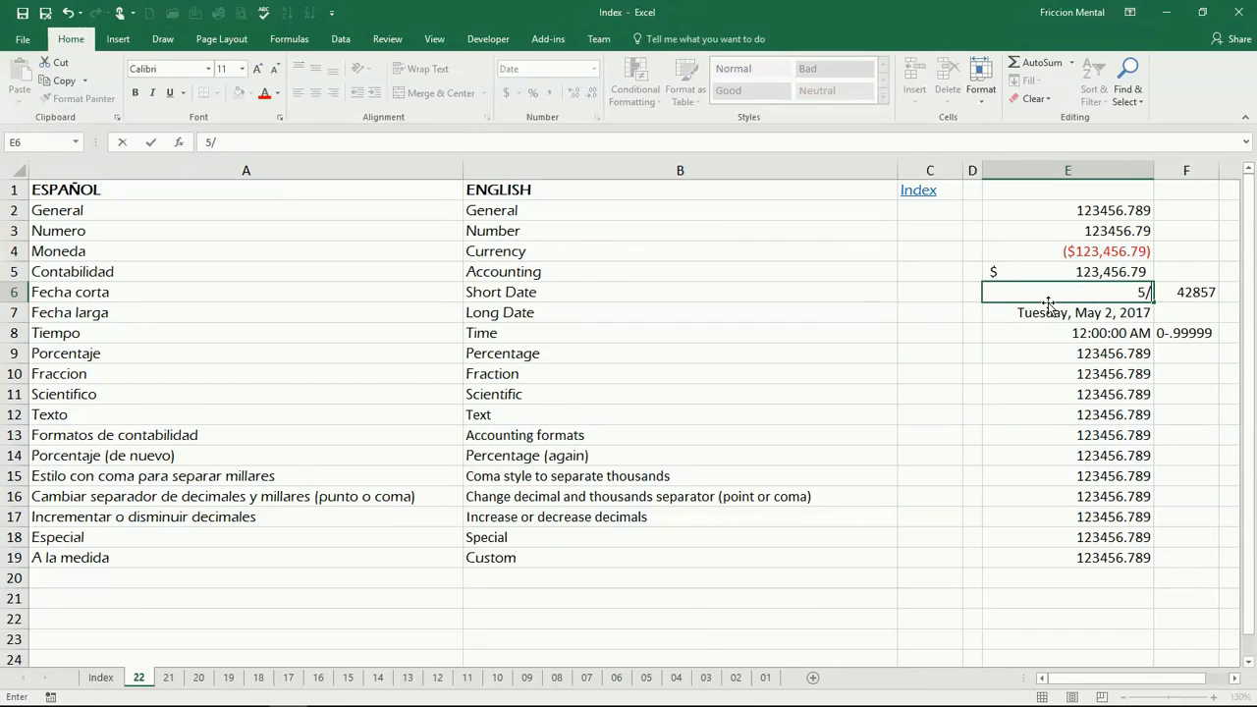
type("2/16")
key("Return")
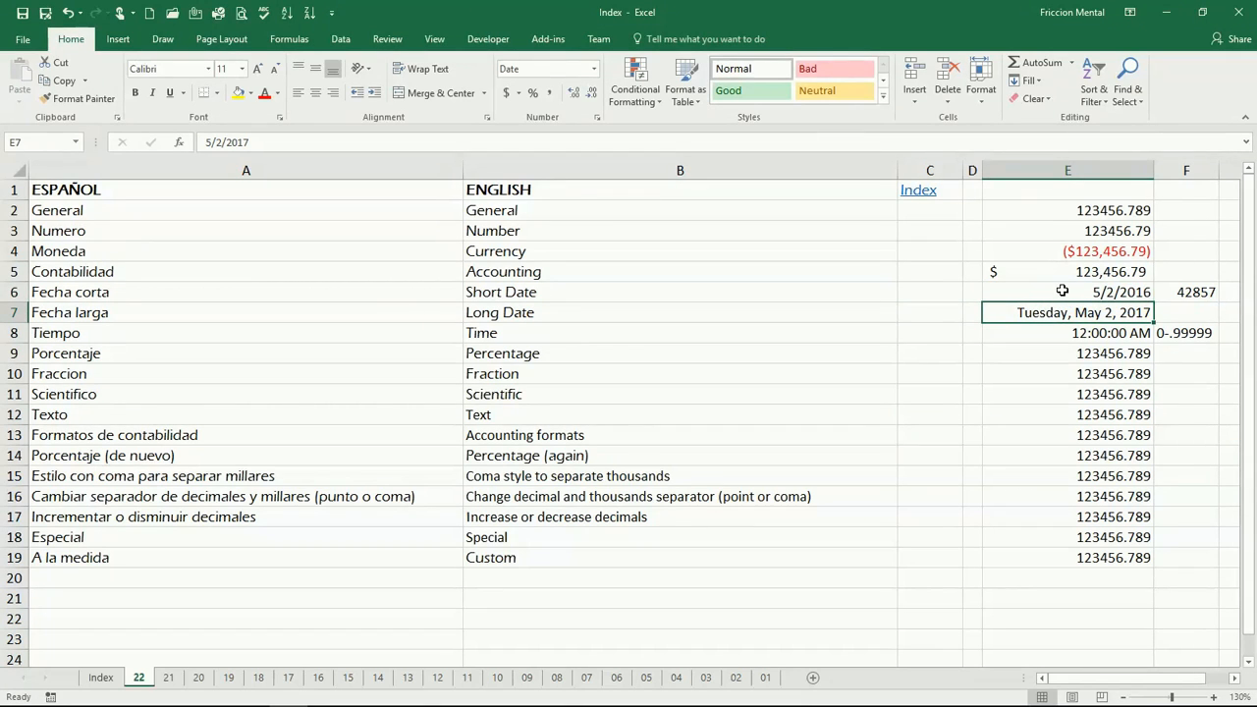
Check cell E6's number-format previews and enter the serial number 42492 in cell F6.
left_click(1057, 287)
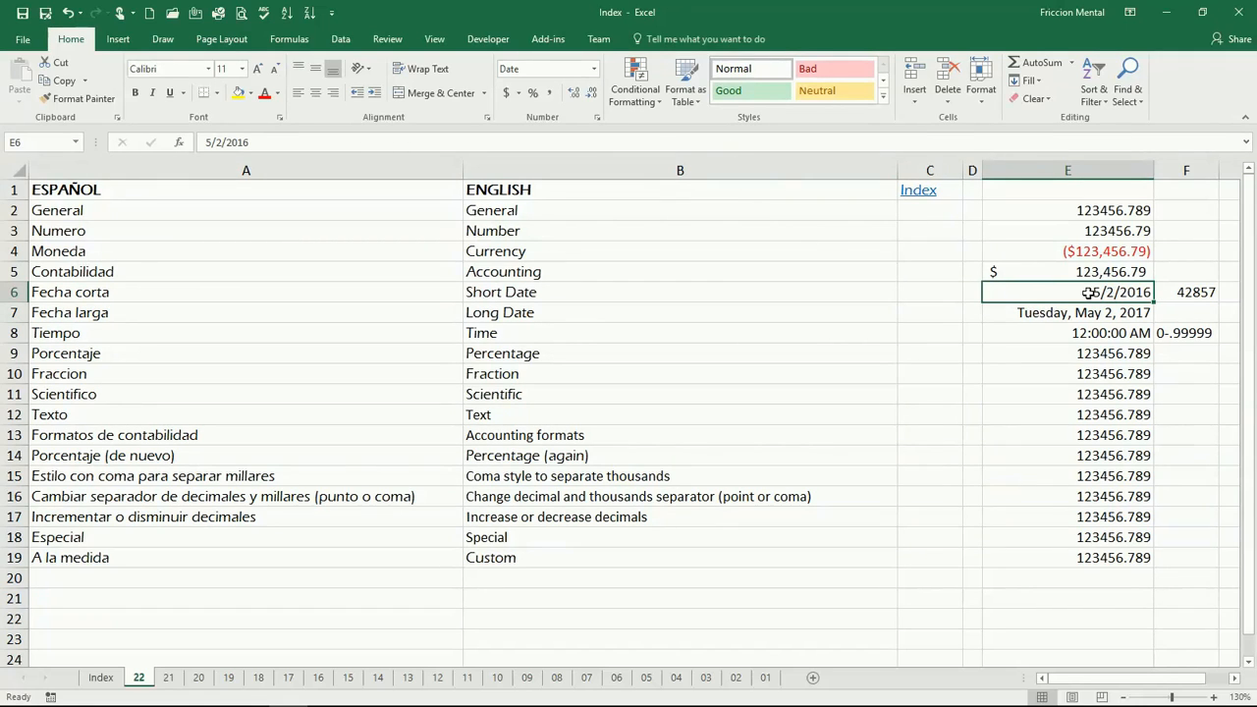
left_click(595, 68)
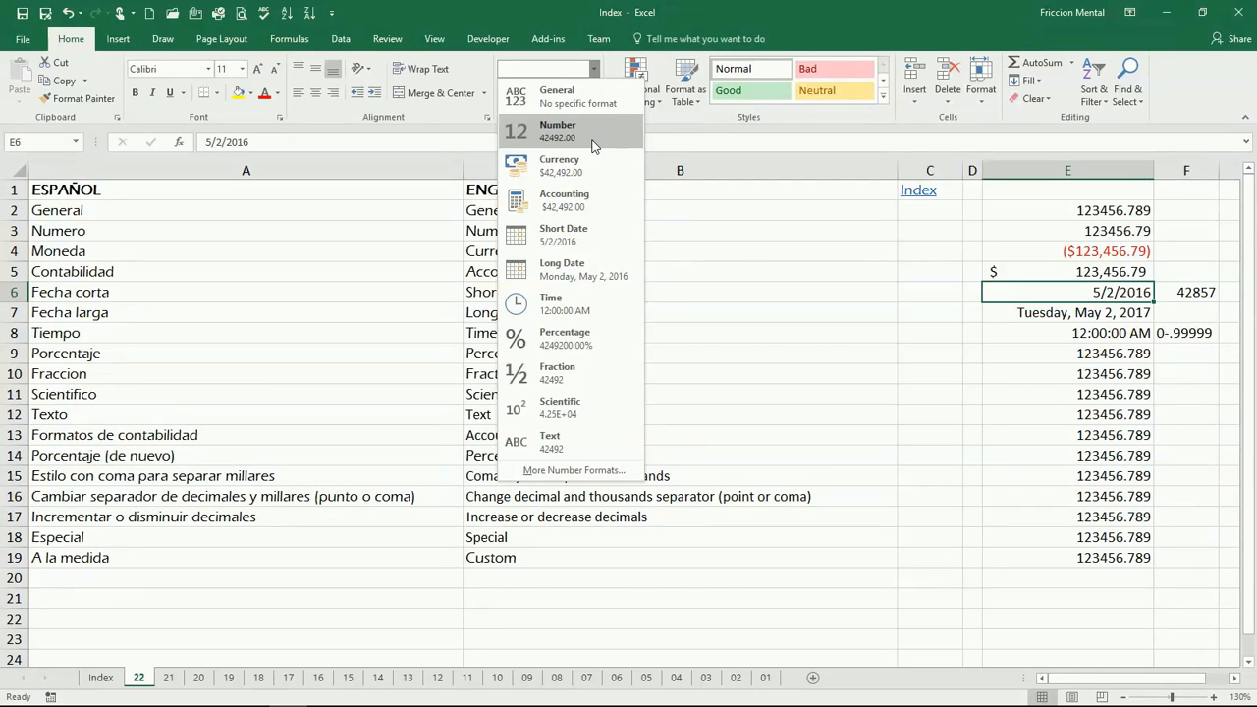
left_click(1191, 298)
left_click(1192, 292)
type("42492")
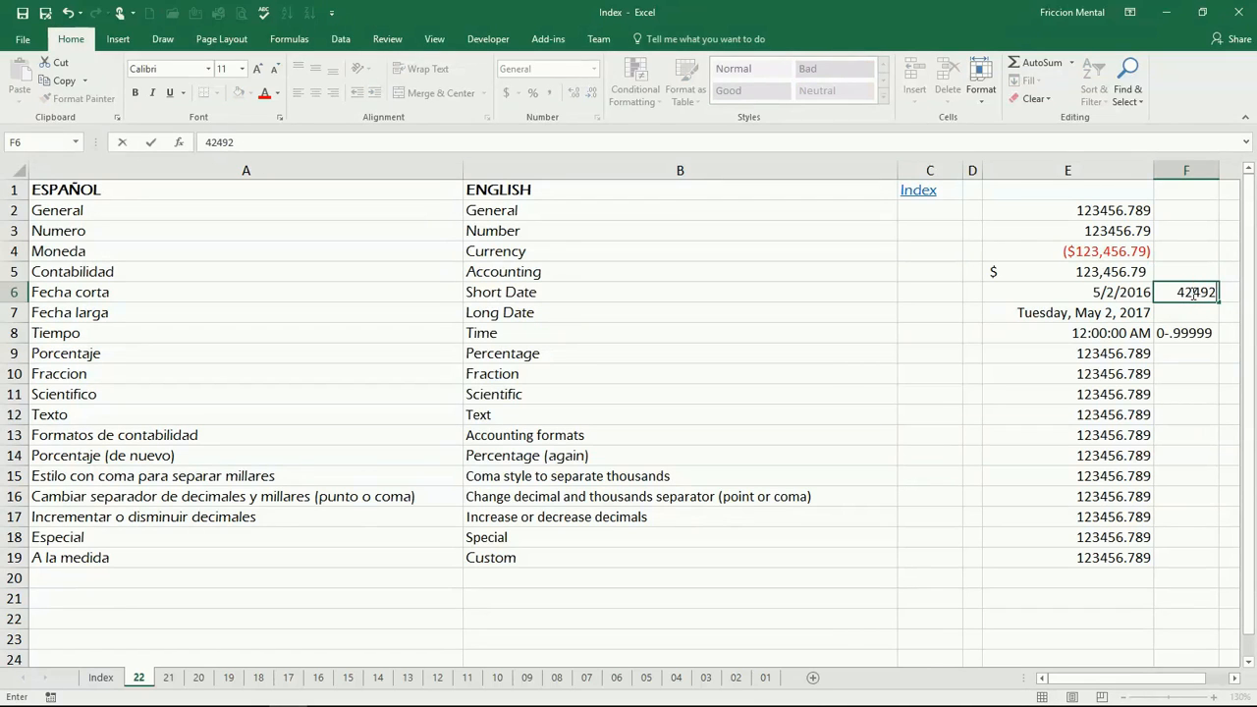
key("Return")
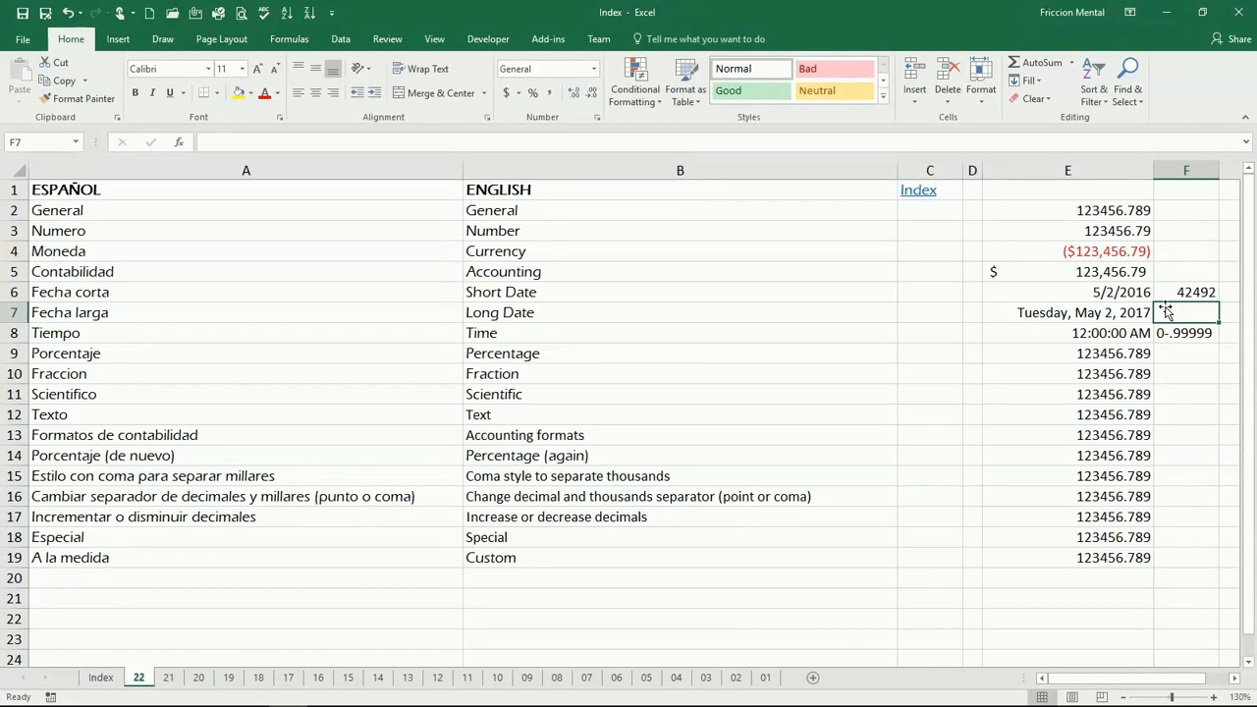
Clear cell E6 and enter the serial number 42492 in it.
left_click(1112, 292)
key("Delete")
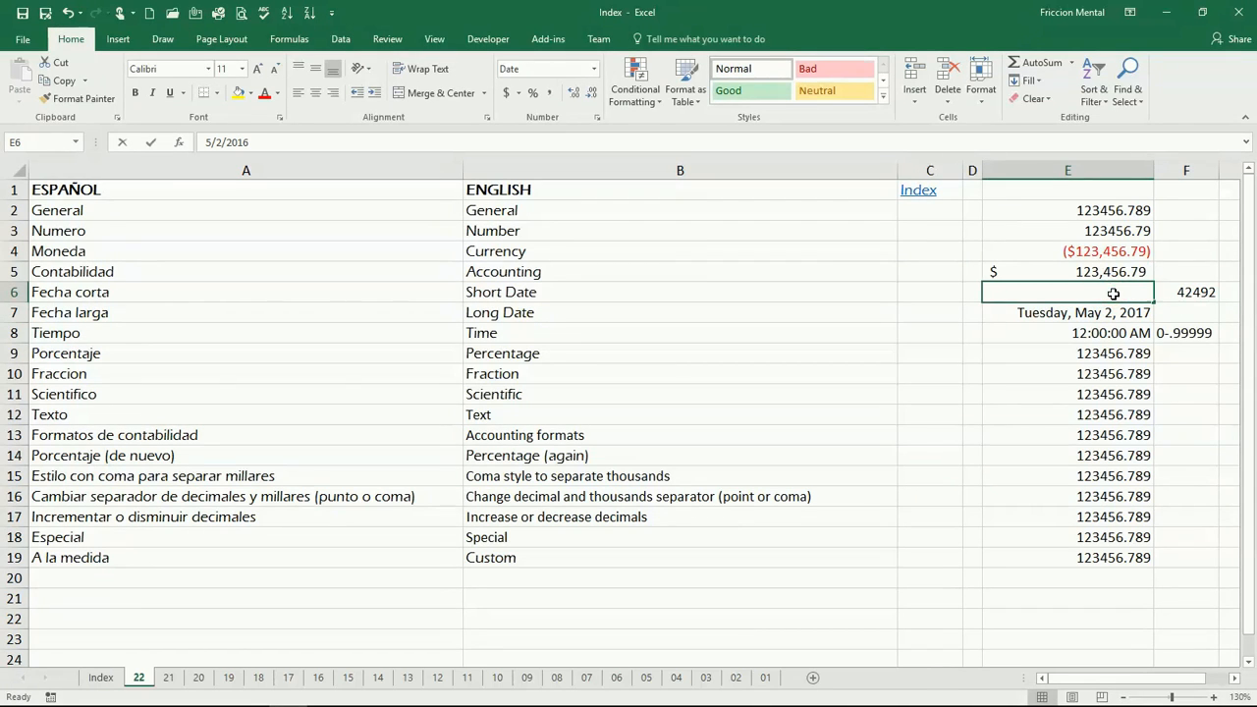
type("42492")
key("Return")
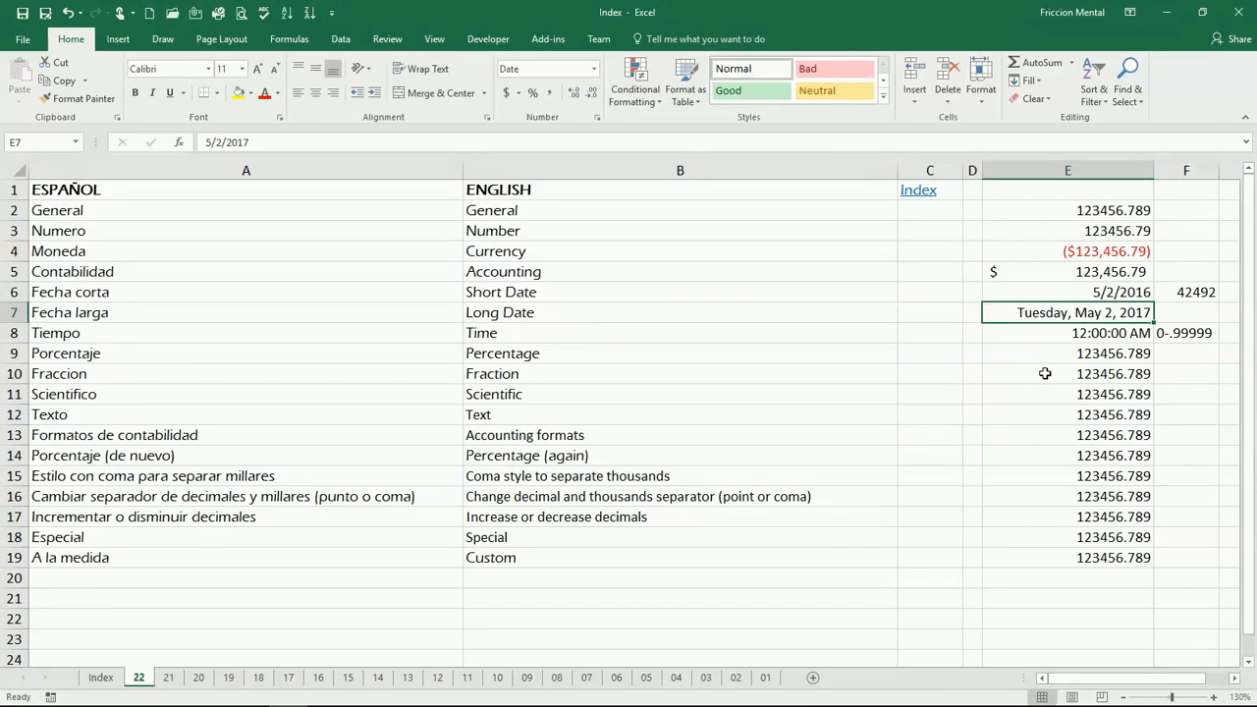
Enter 5/2 in cell E6, then undo the last two changes.
key("Up")
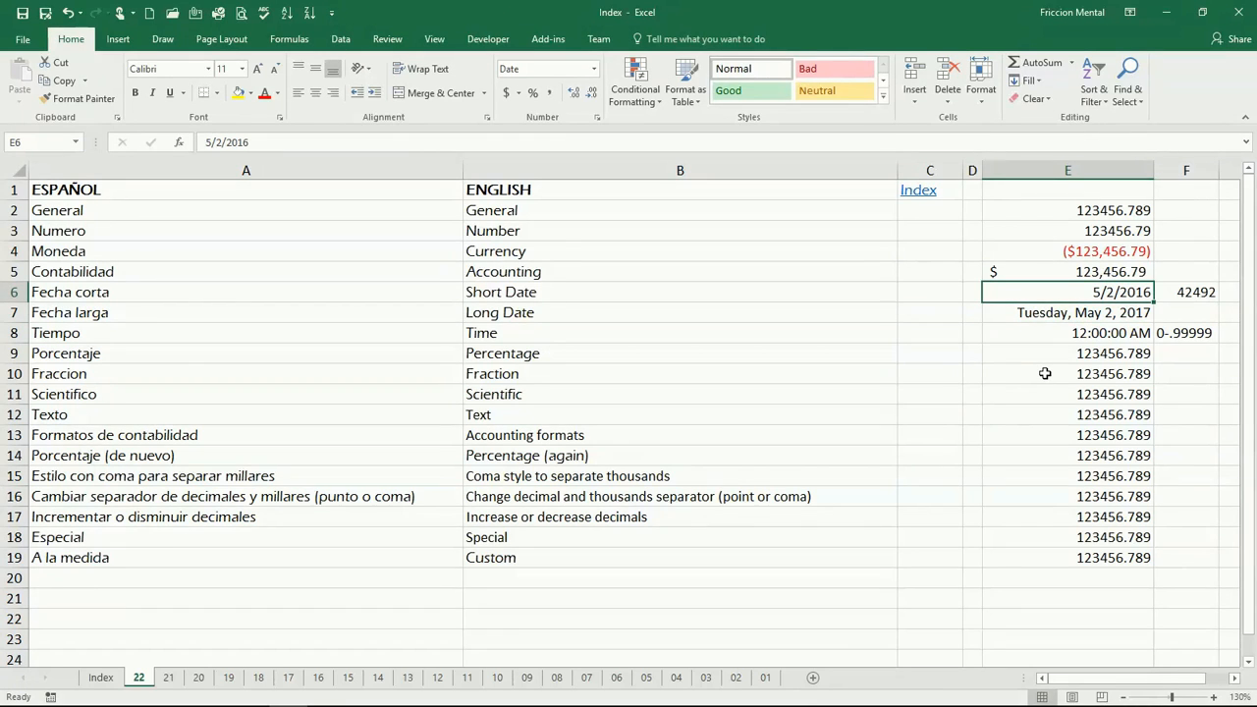
type("5/")
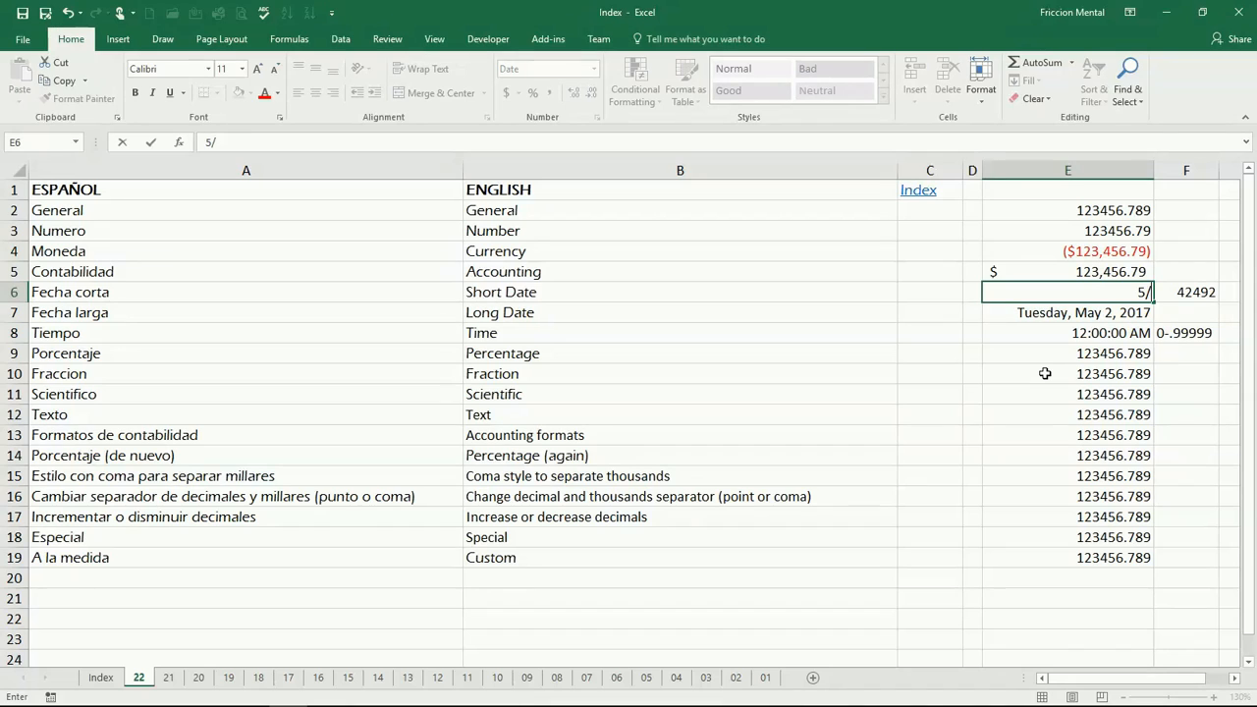
type("2")
key("Return")
key("ctrl+z")
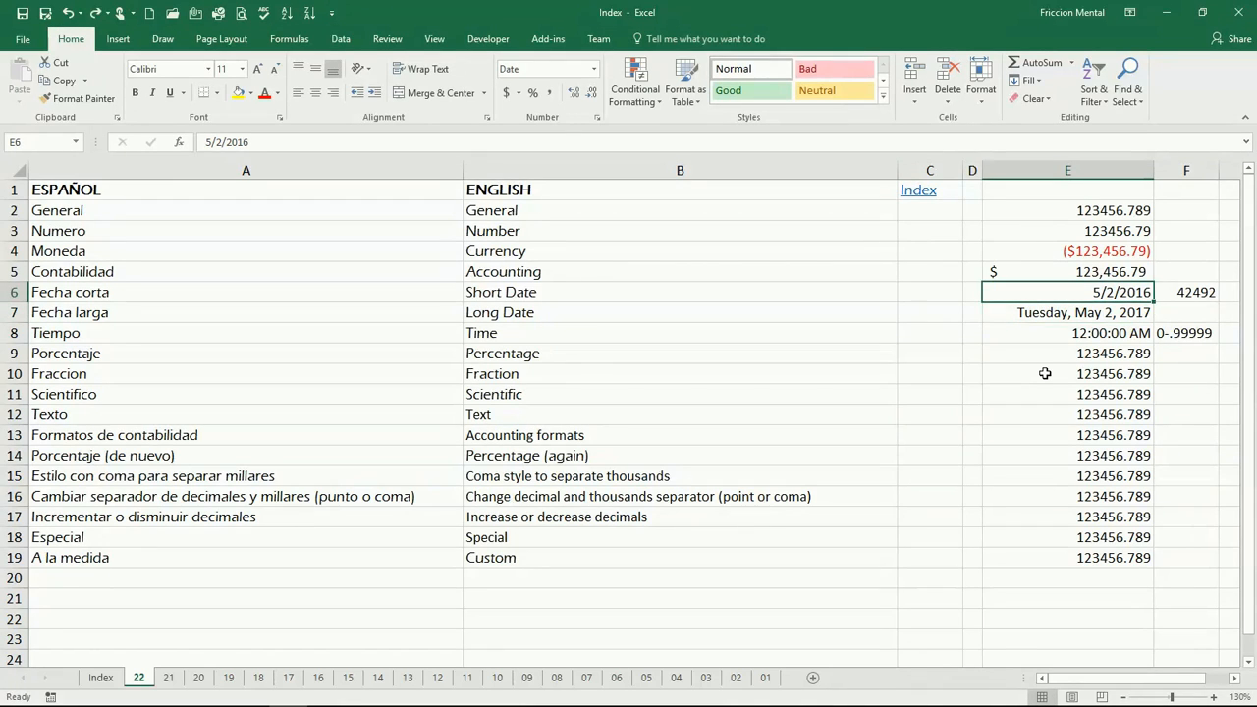
key("ctrl+z")
Re-enter the date 5/2 in cell E6.
key("Left")
type("5/2")
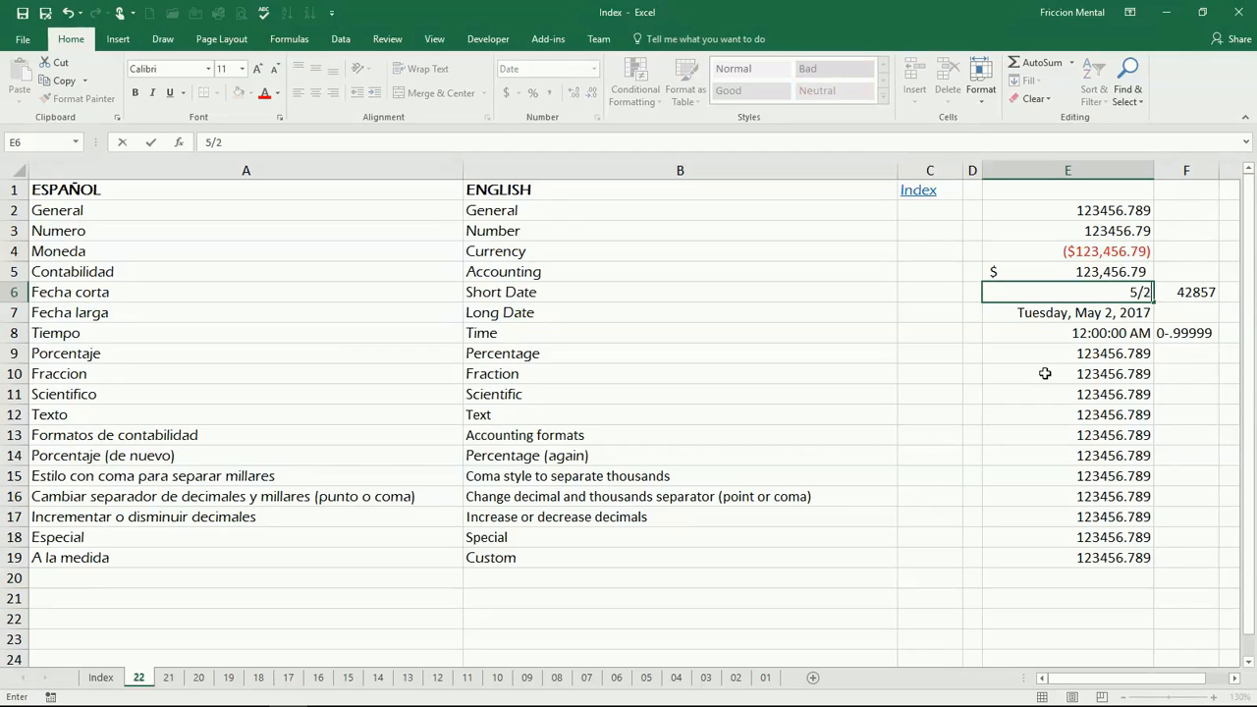
key("Return")
key("Up")
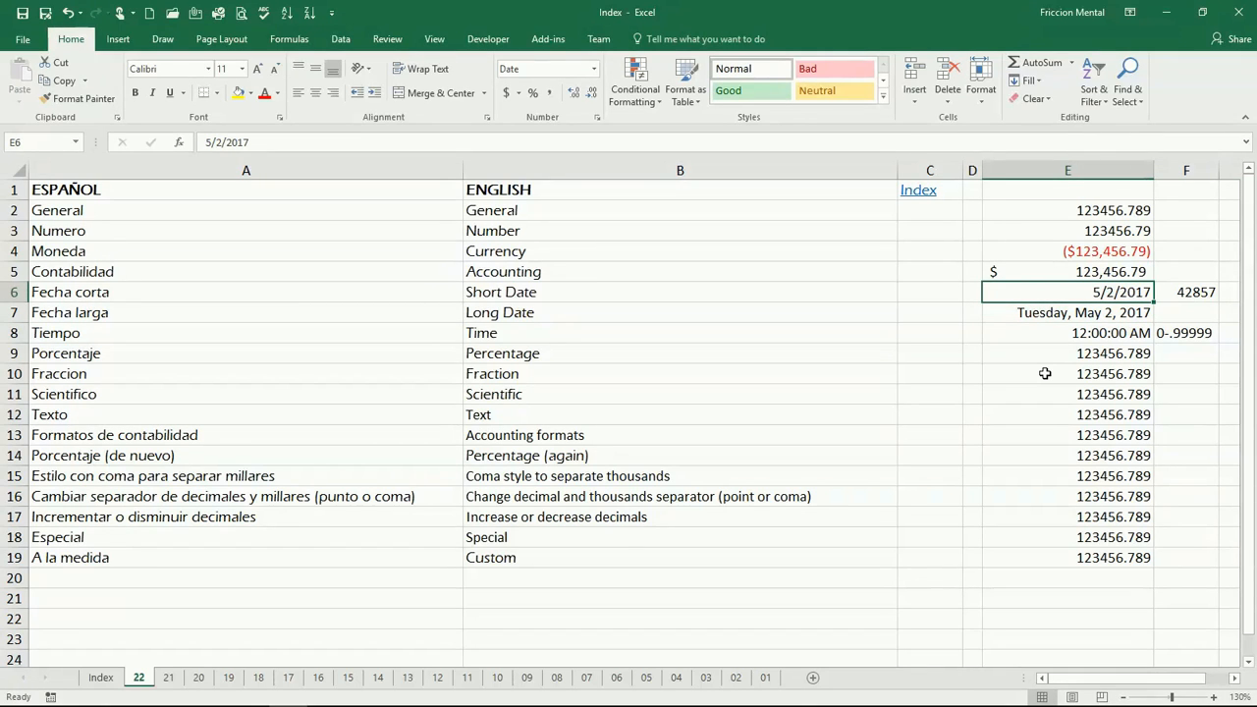
Enter the serial number 42857 in cell E6.
type("42")
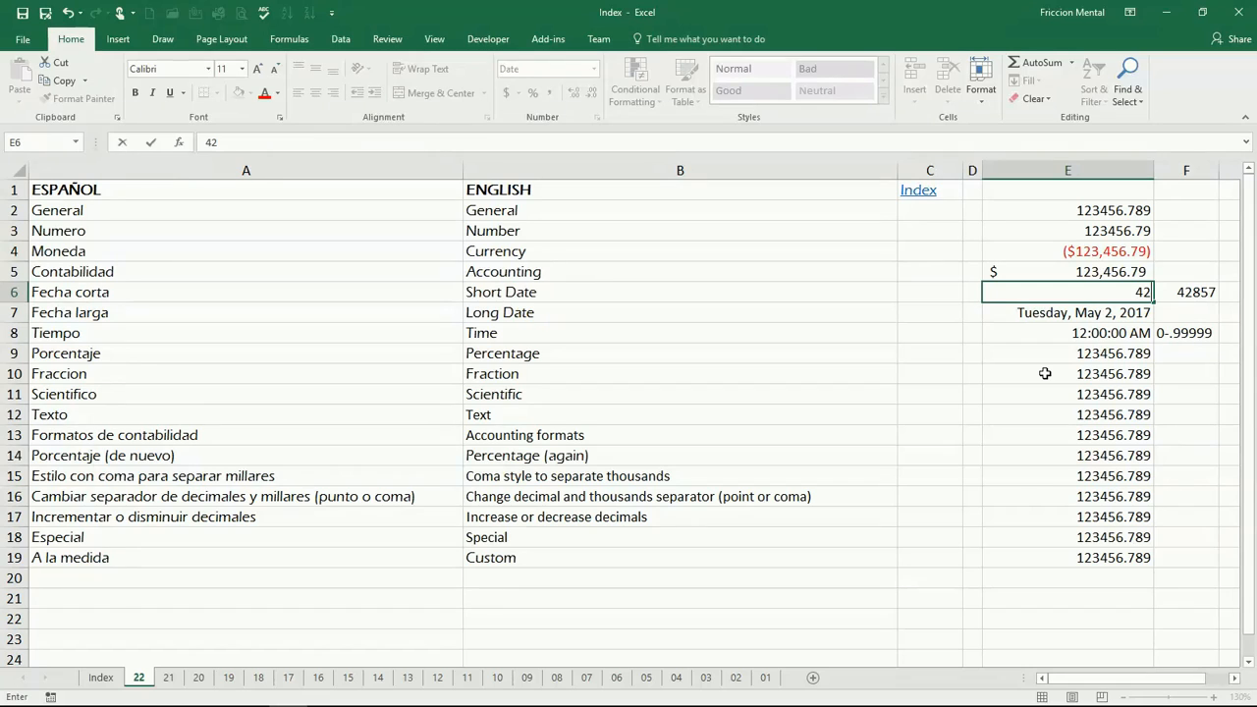
type("857")
key("Return")
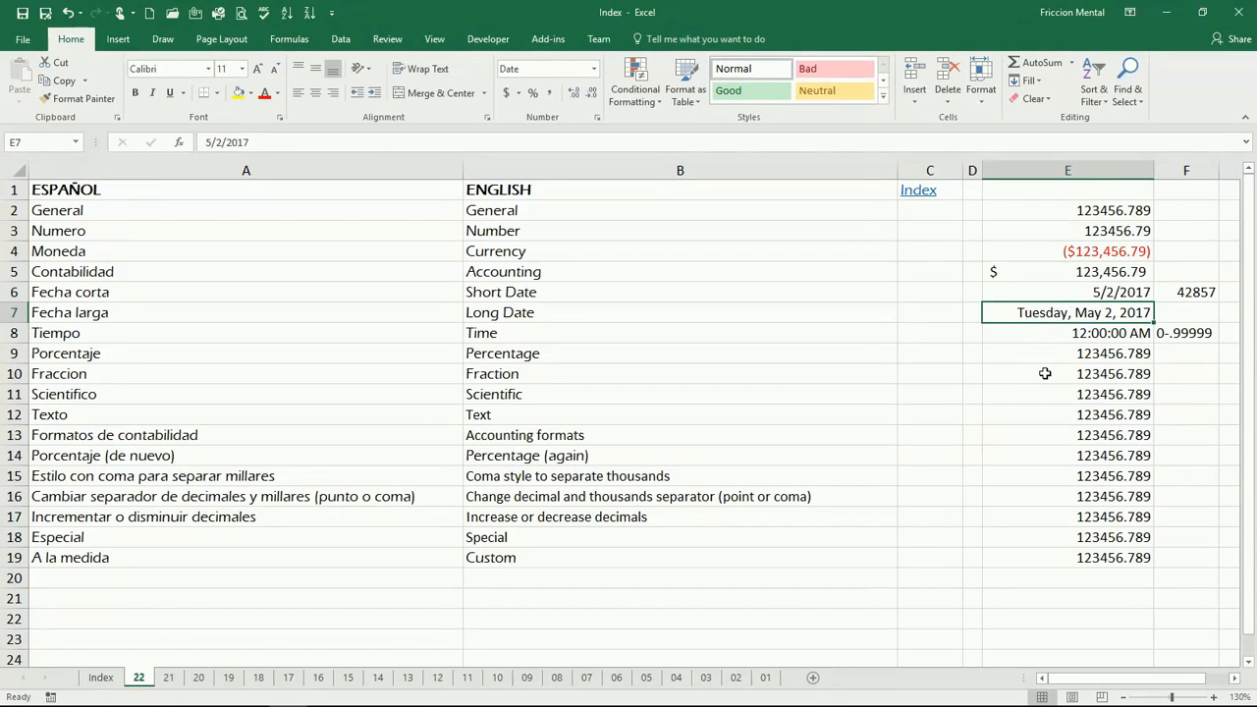
Enter the serial number 42857.5 in cell E6.
left_click(1109, 292)
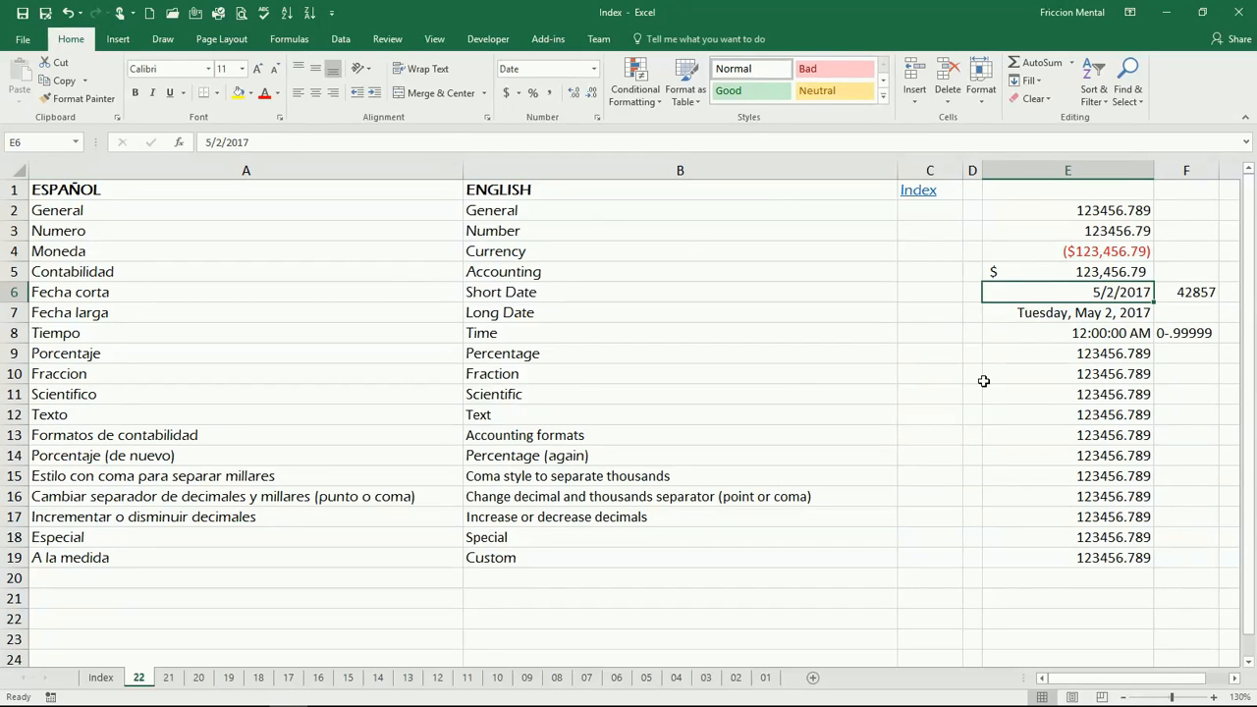
type("4")
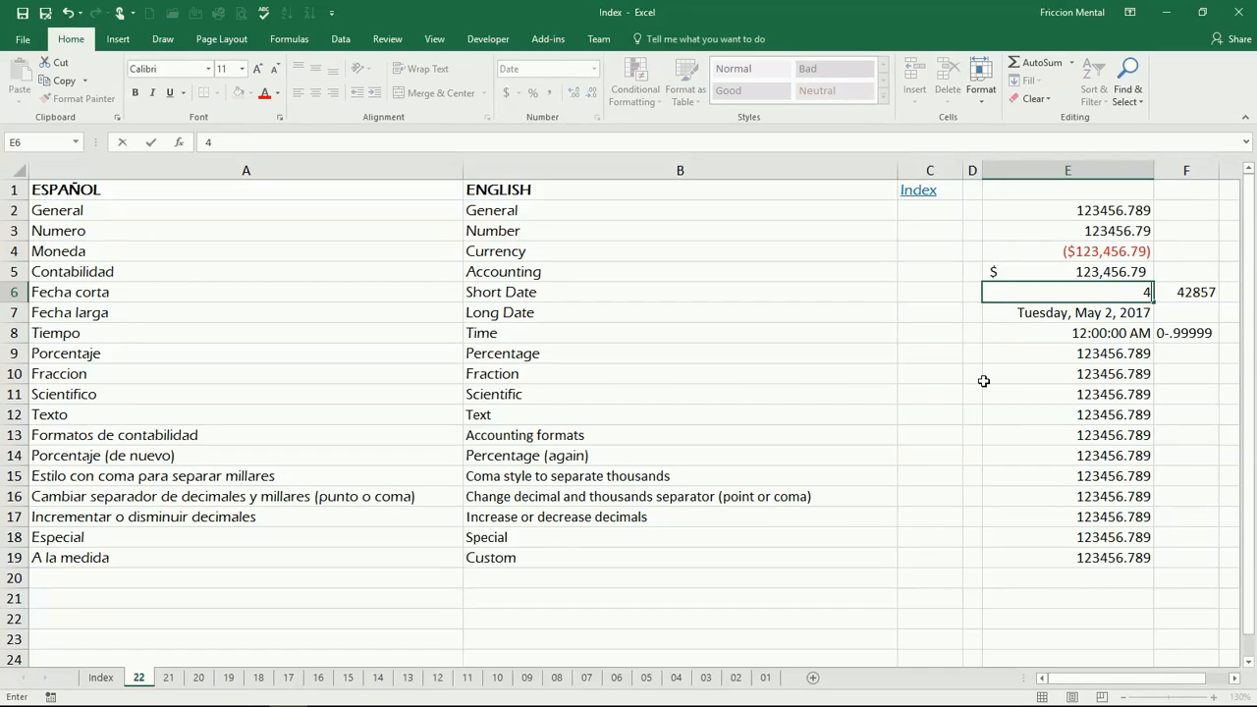
type("2857.5")
key("Return")
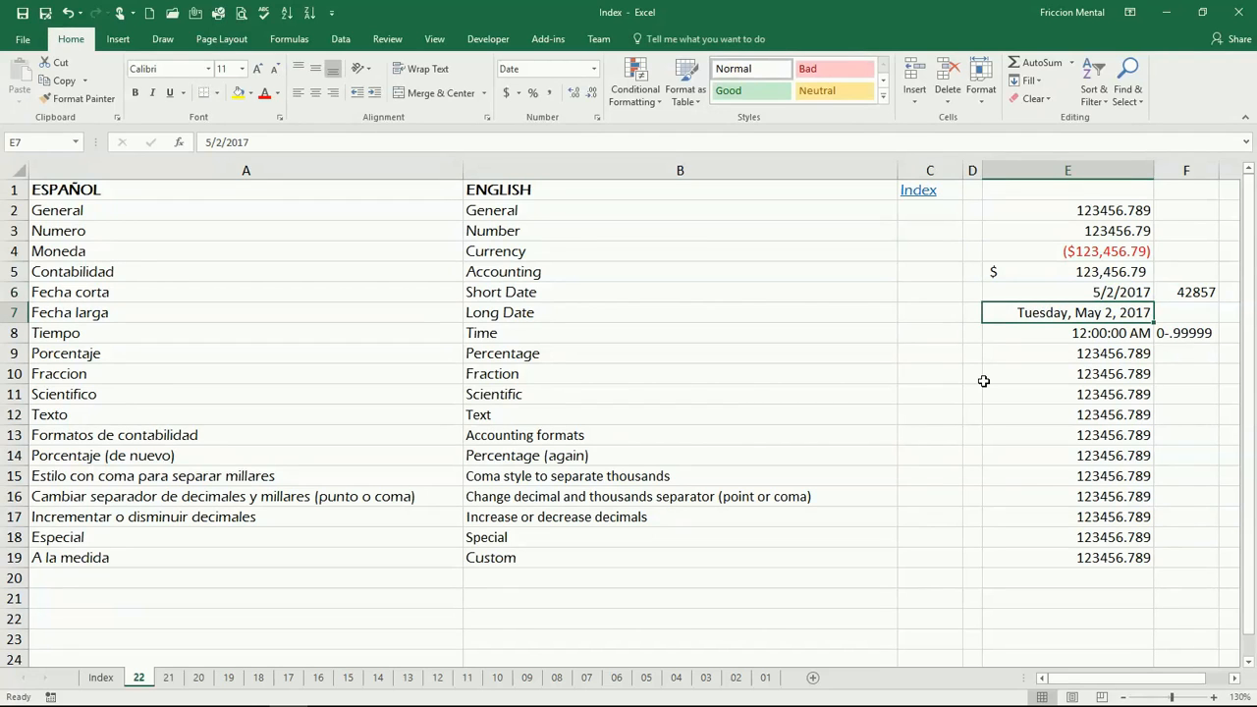
Open cell E6 for editing to view its full date and time.
left_click(1093, 292)
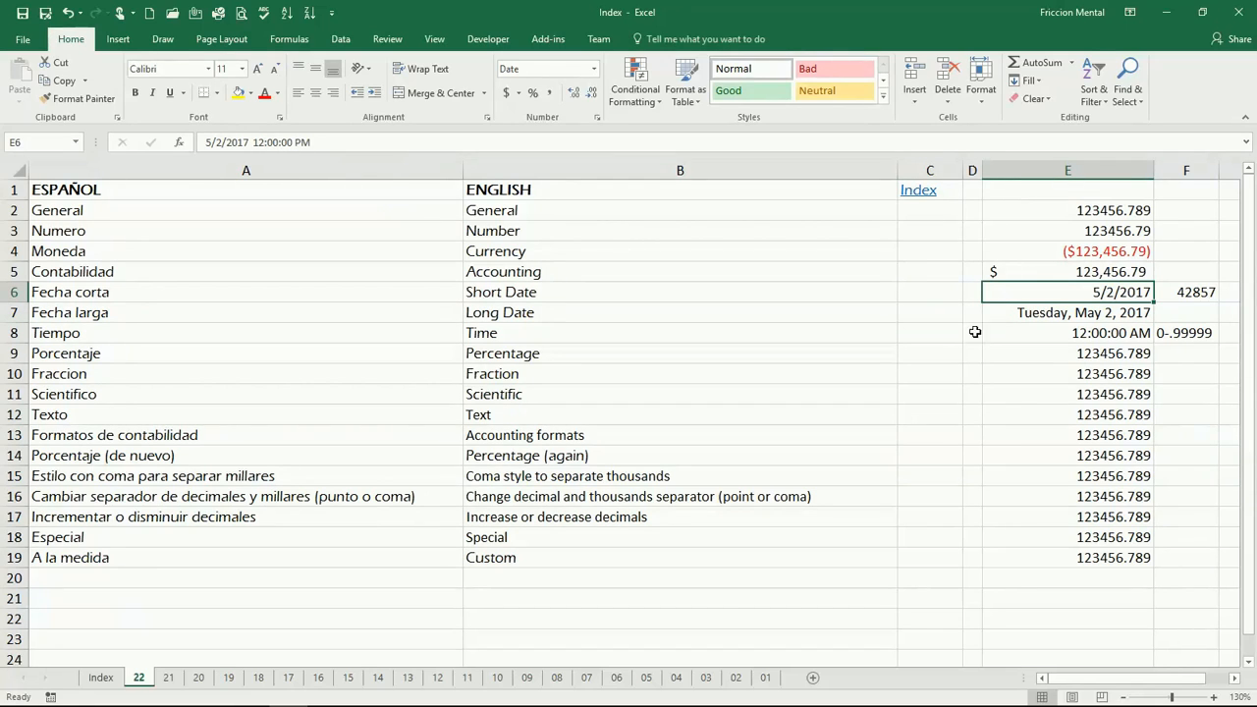
double_click(1066, 293)
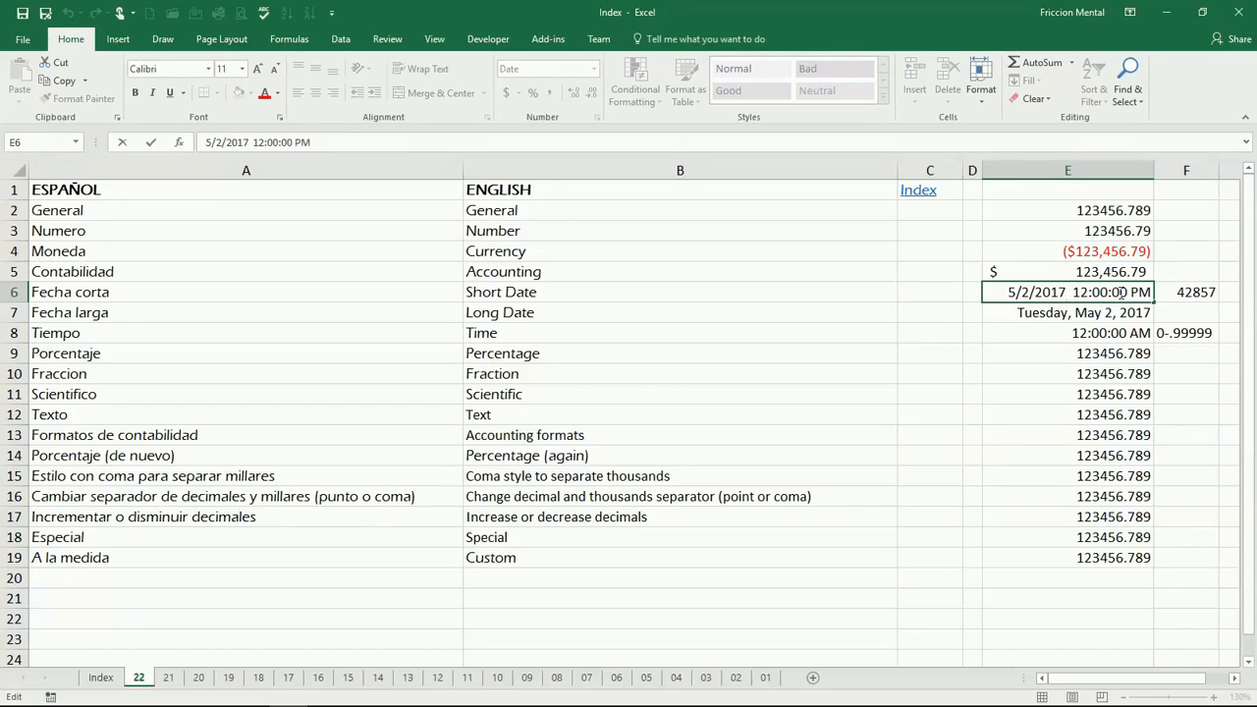
left_click(1022, 326)
left_click(1044, 294)
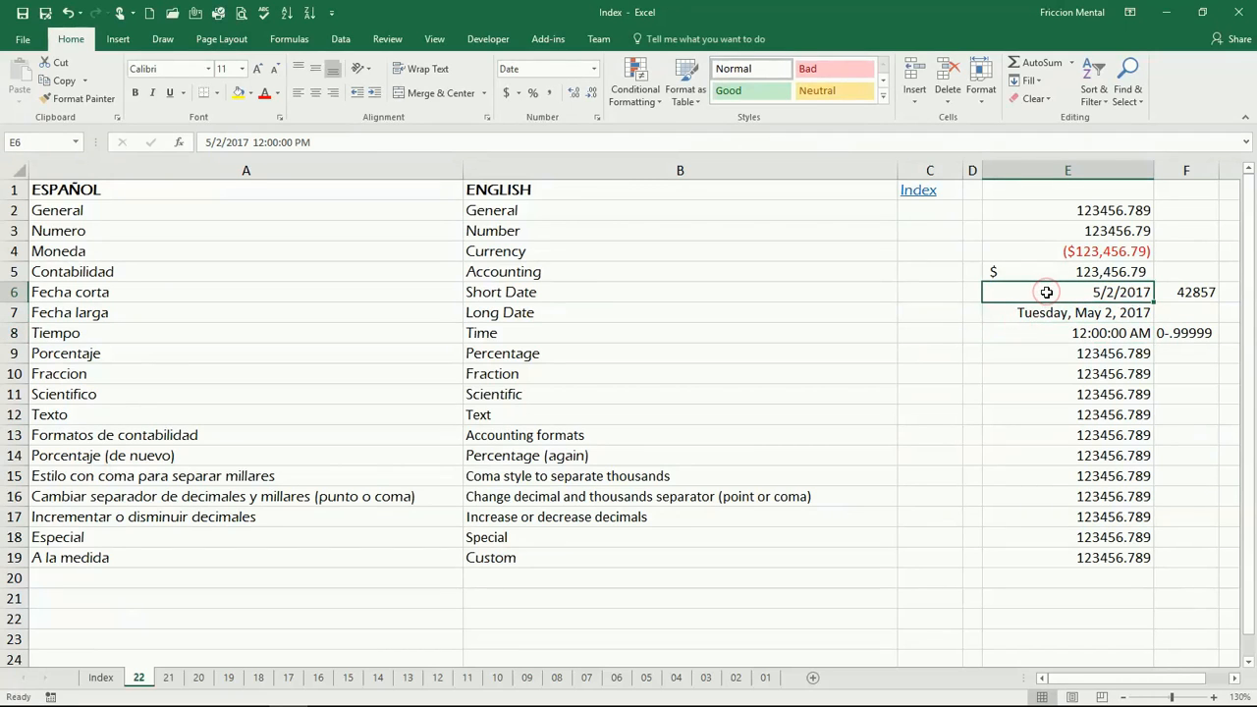
Enter the serial number 42857.75 in cell E6.
type("42")
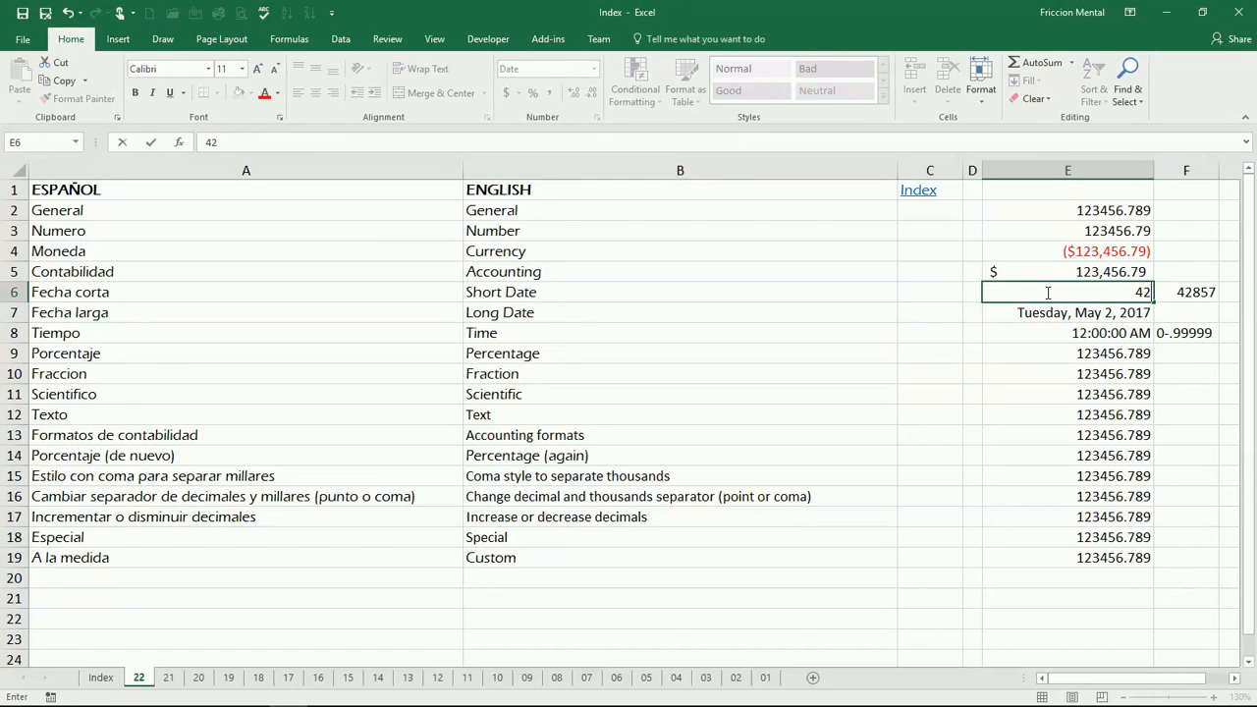
type("857.75")
key("Return")
left_click(1046, 293)
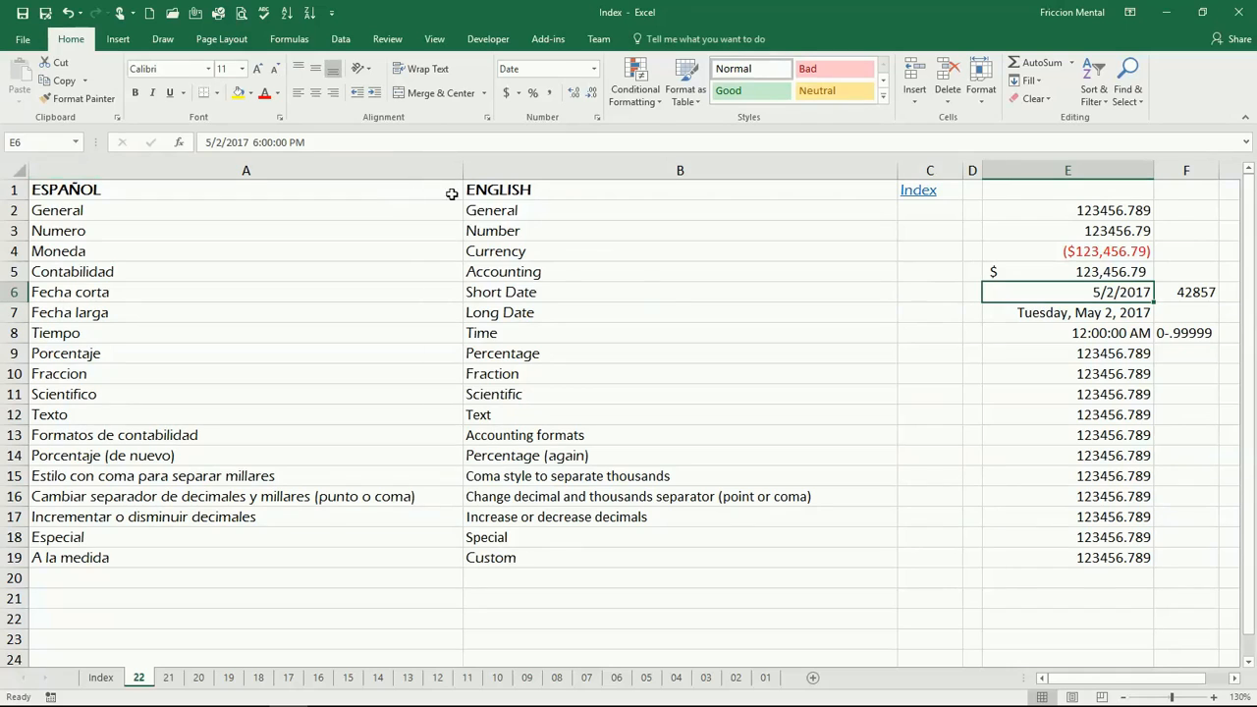
Enter the value 1 in the Time cell E8.
left_click(1085, 312)
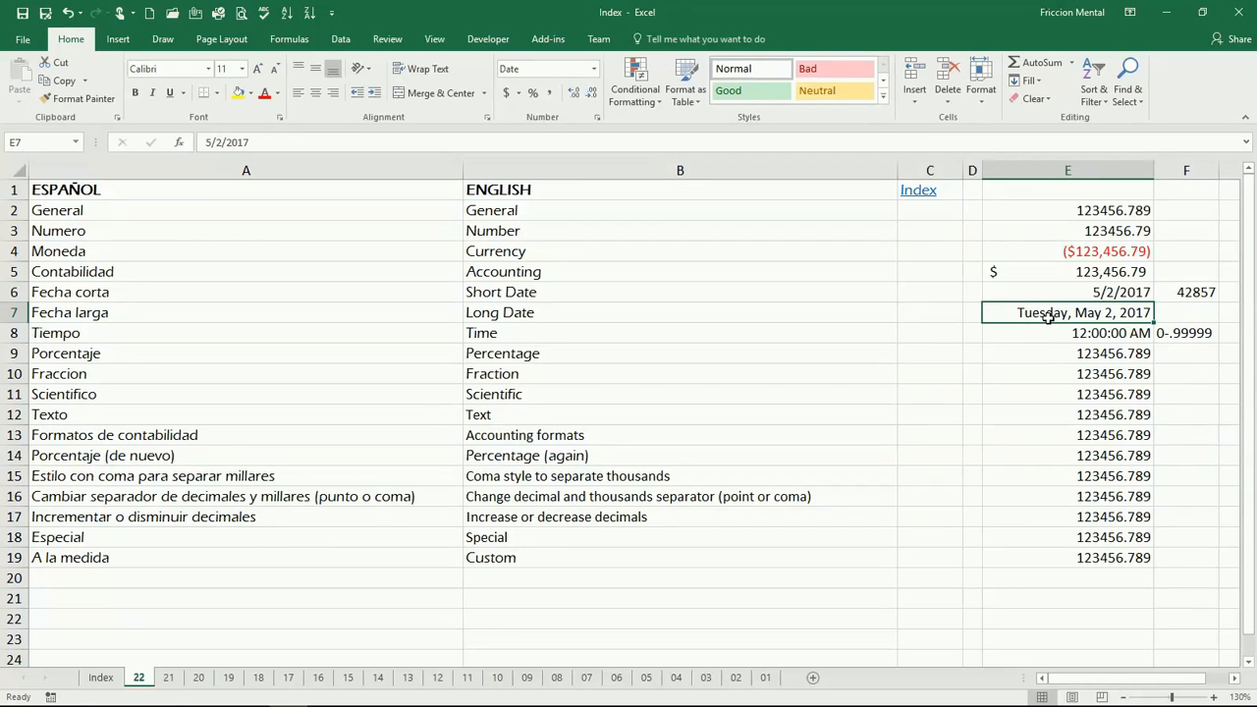
left_click(1042, 333)
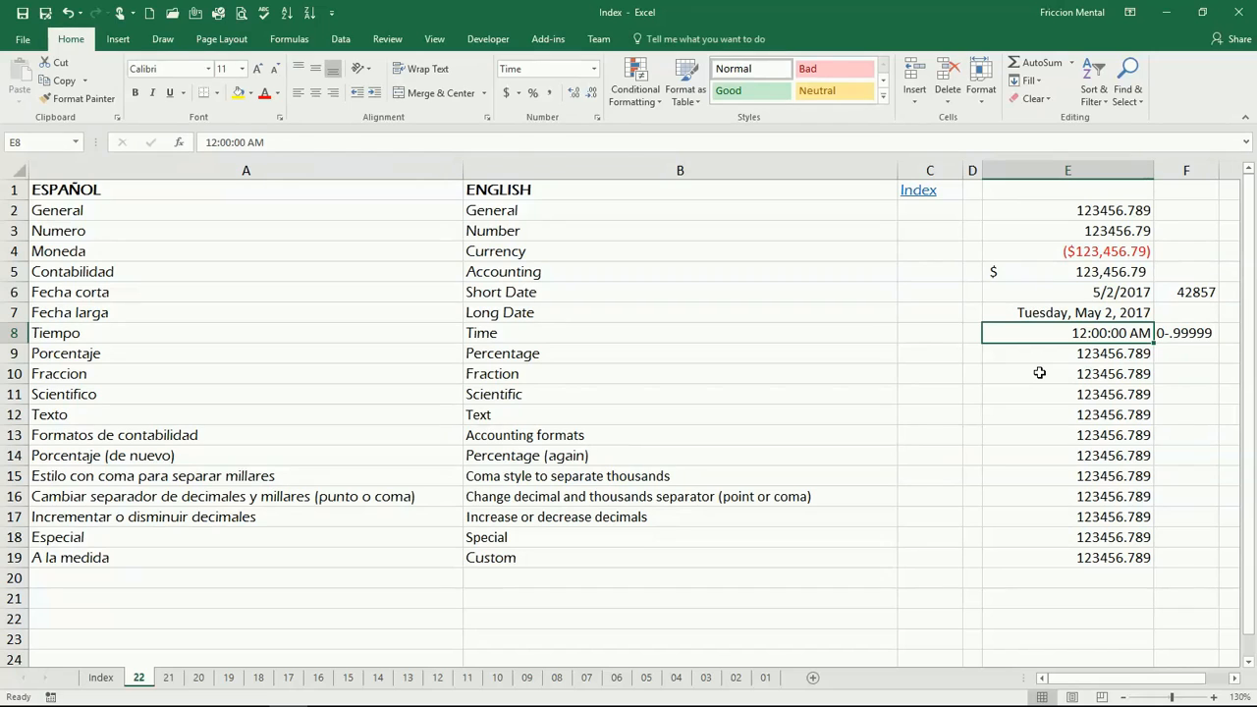
key("Down")
key("Up")
type("1")
key("Return")
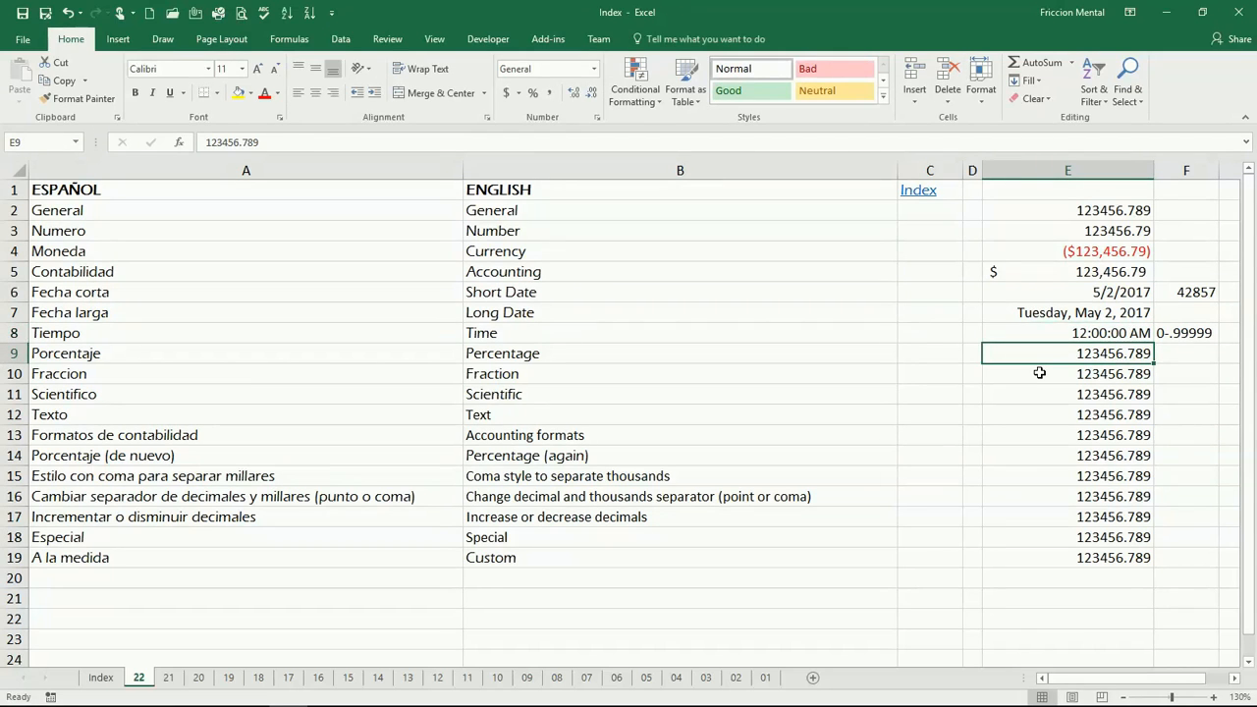
Open cell E8 for editing, cancel, and enter .99999 in it.
key("Up")
key("F2")
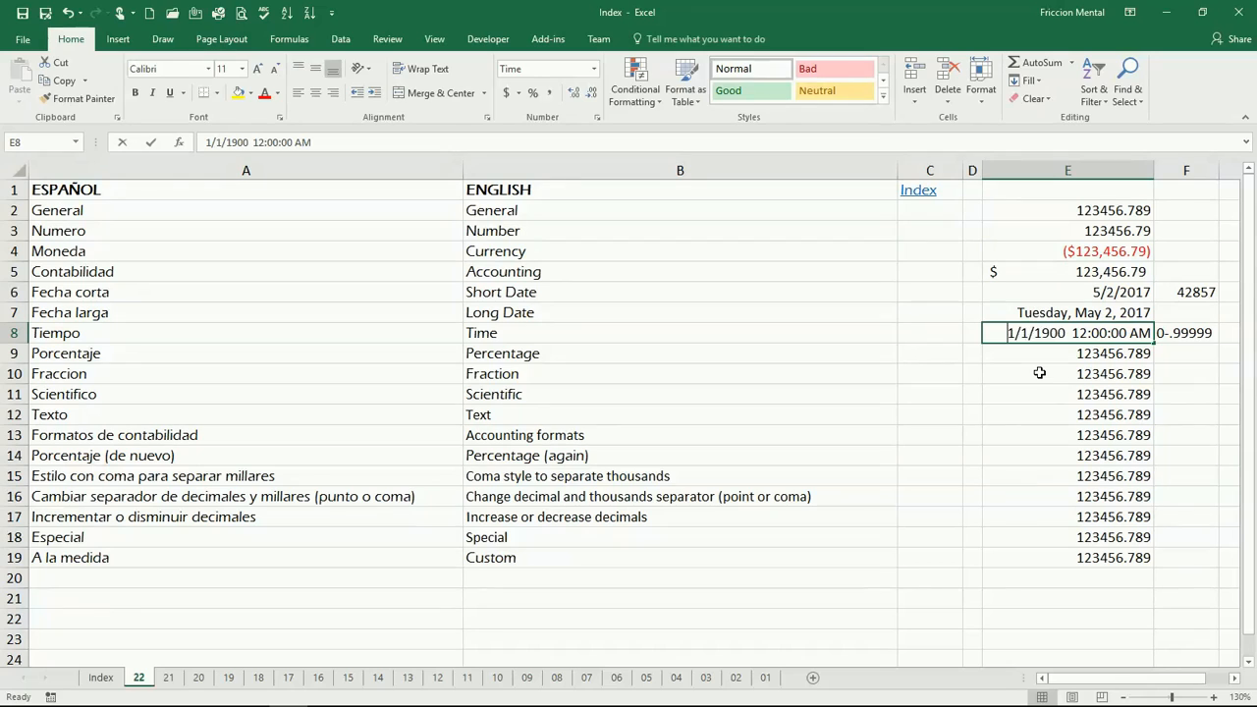
key("Escape")
type(".99999")
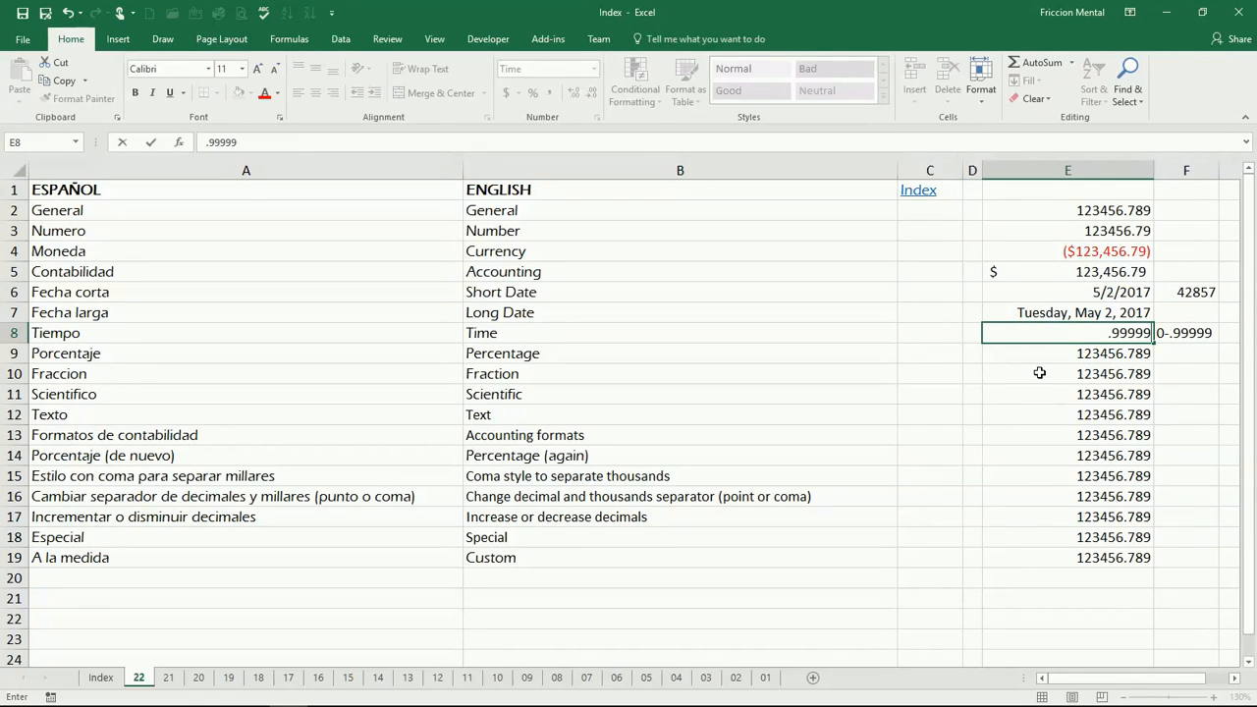
key("Return")
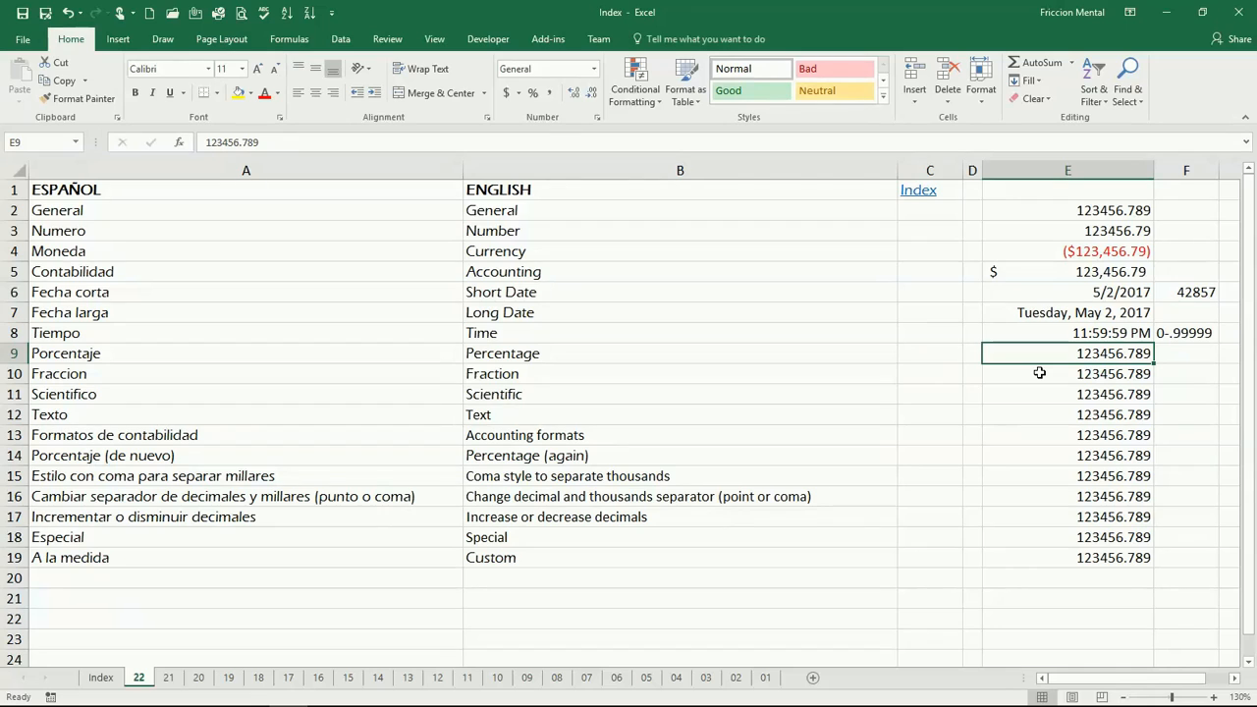
Enter .5 in cell E8.
key("Up")
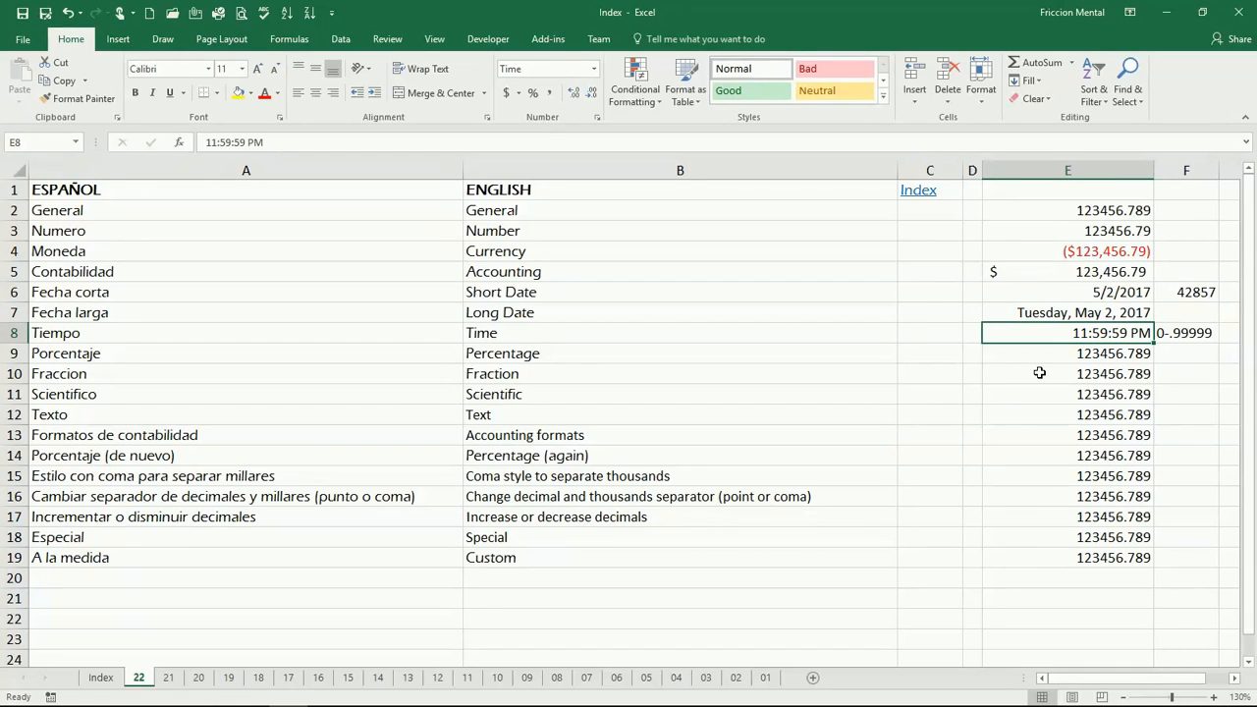
type(".5")
key("Return")
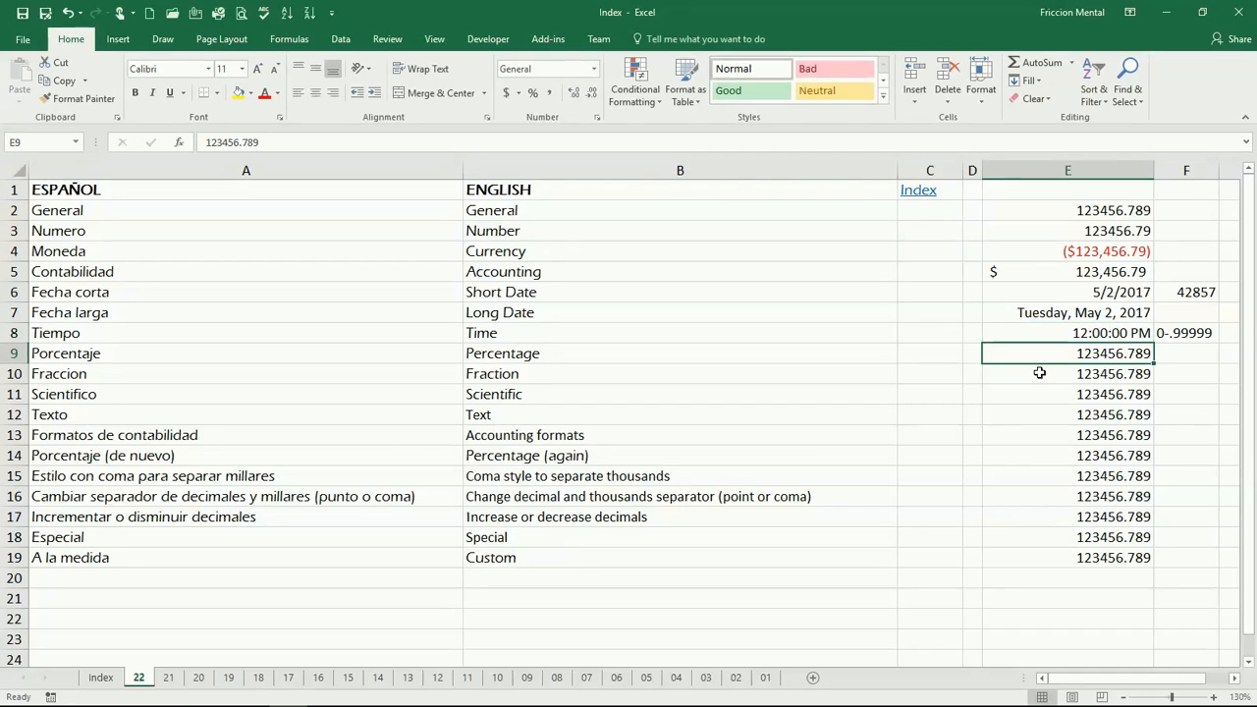
Enter .75 in cell E8.
key("Up")
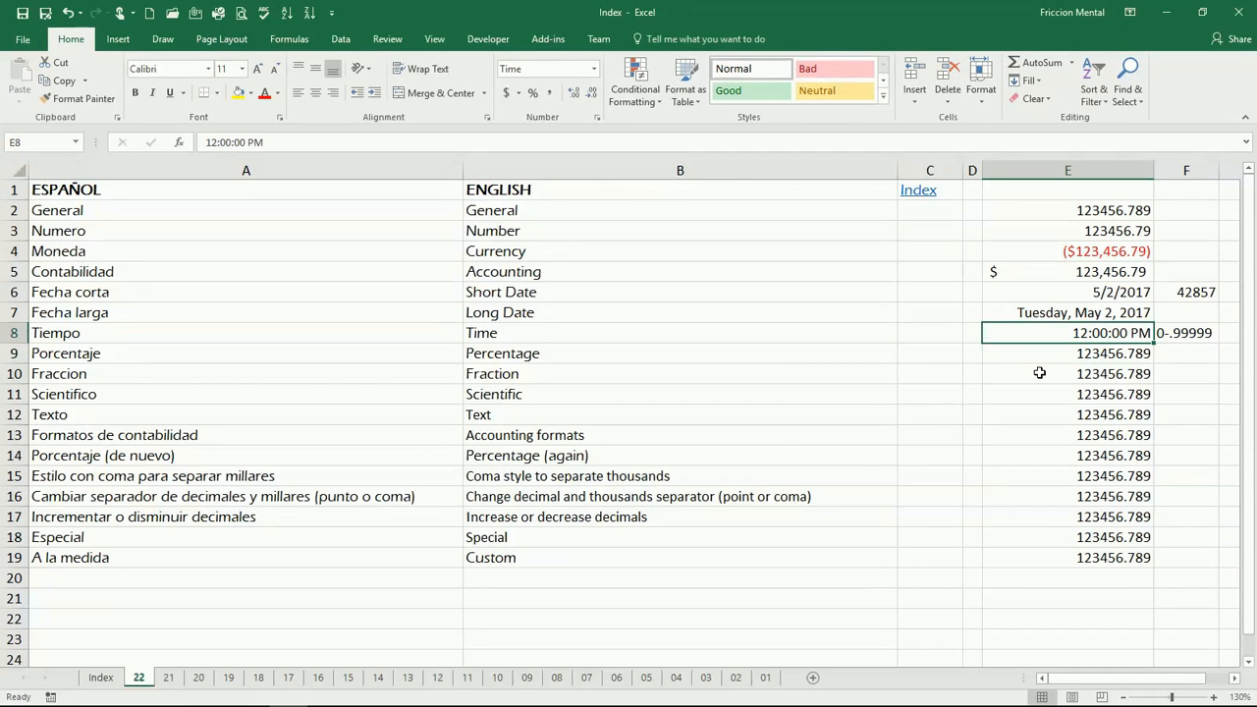
type(".75")
key("Return")
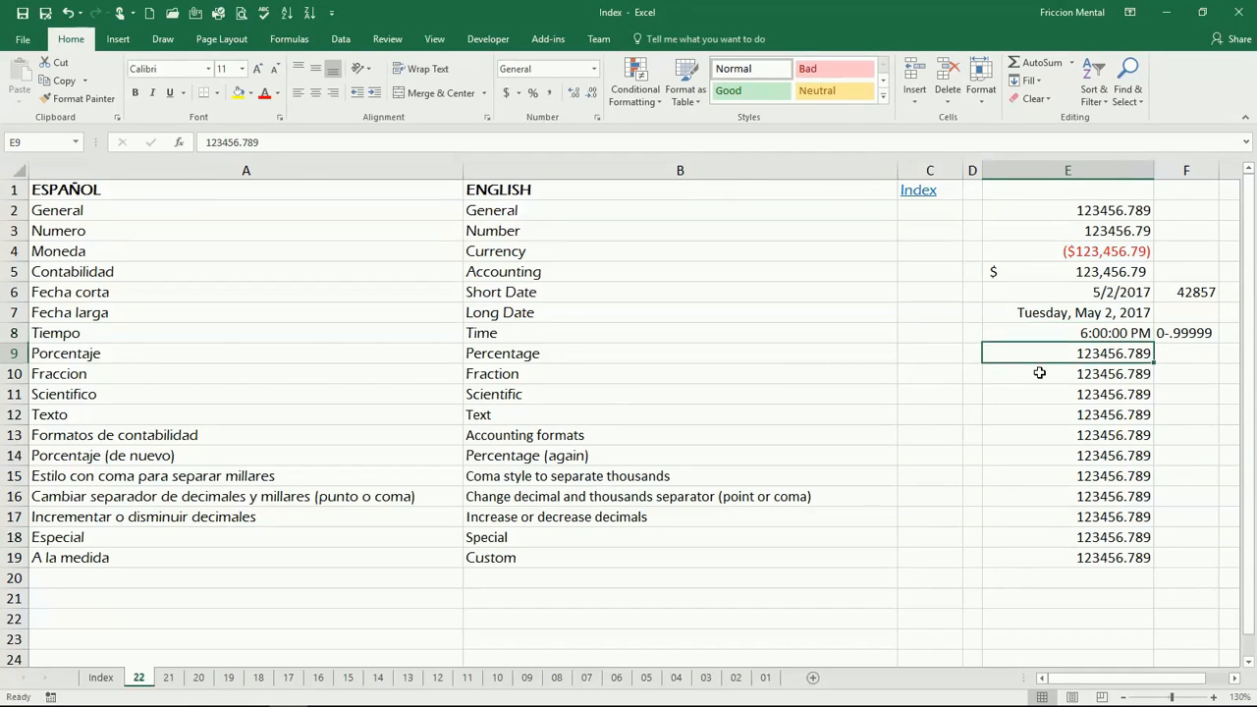
key("Down")
key("Up")
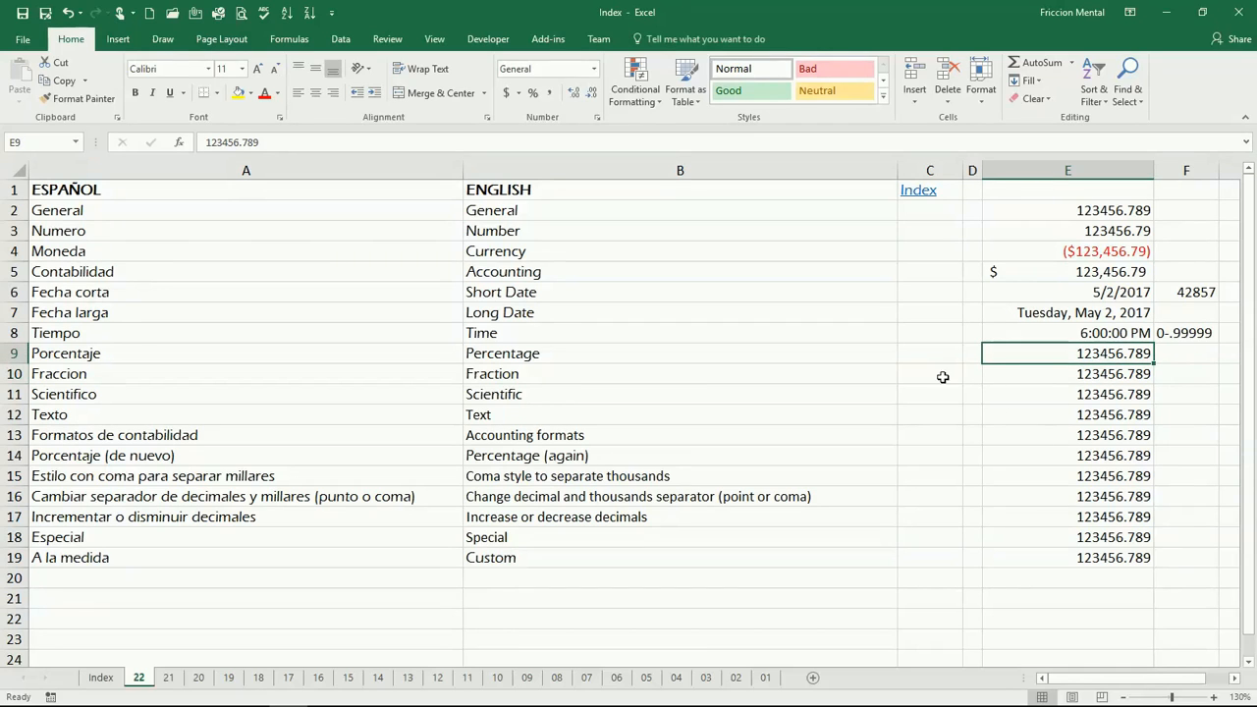
Enter 0.5 in the Percentage cell E9 and apply the Percentage number format to it.
left_click(595, 69)
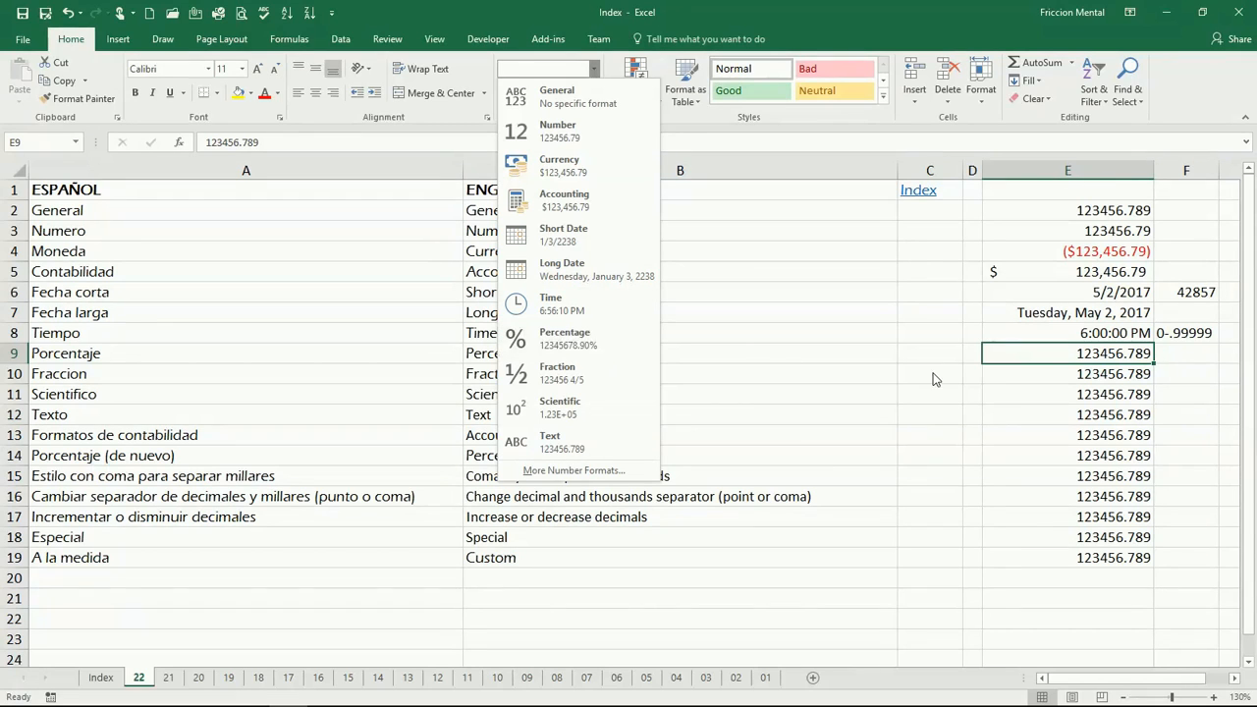
left_click(1018, 357)
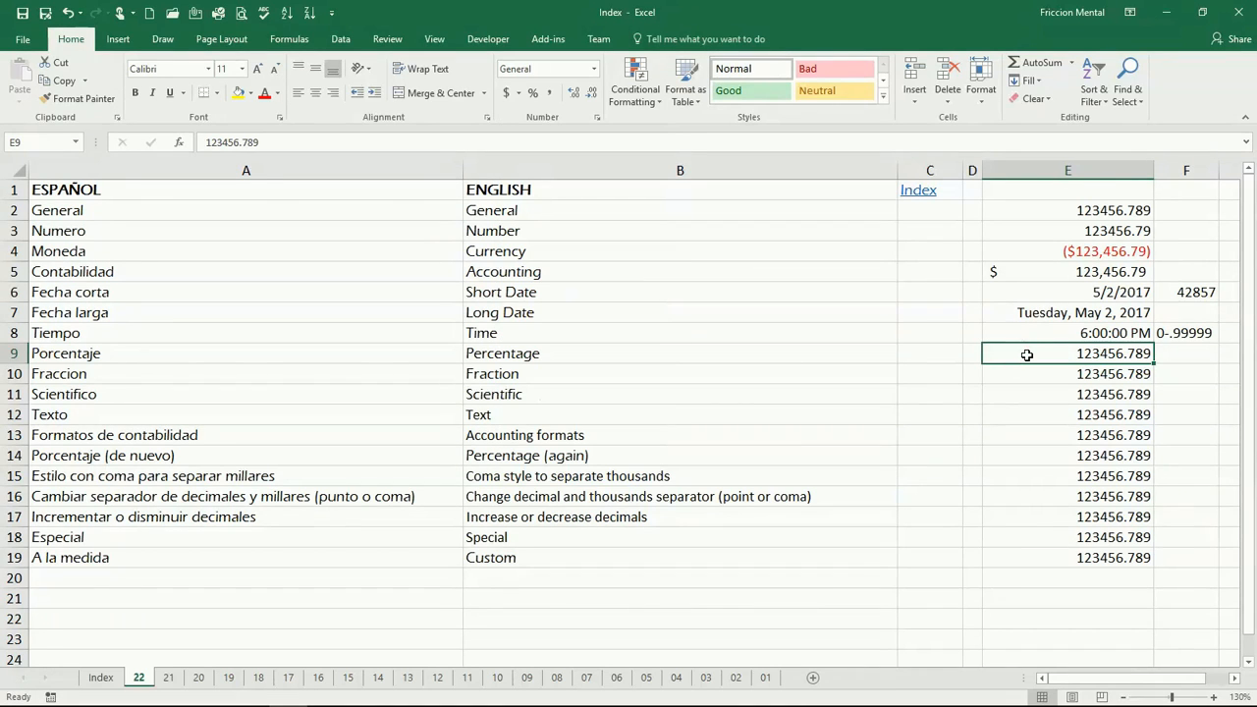
type("0.5")
key("Return")
left_click(1027, 354)
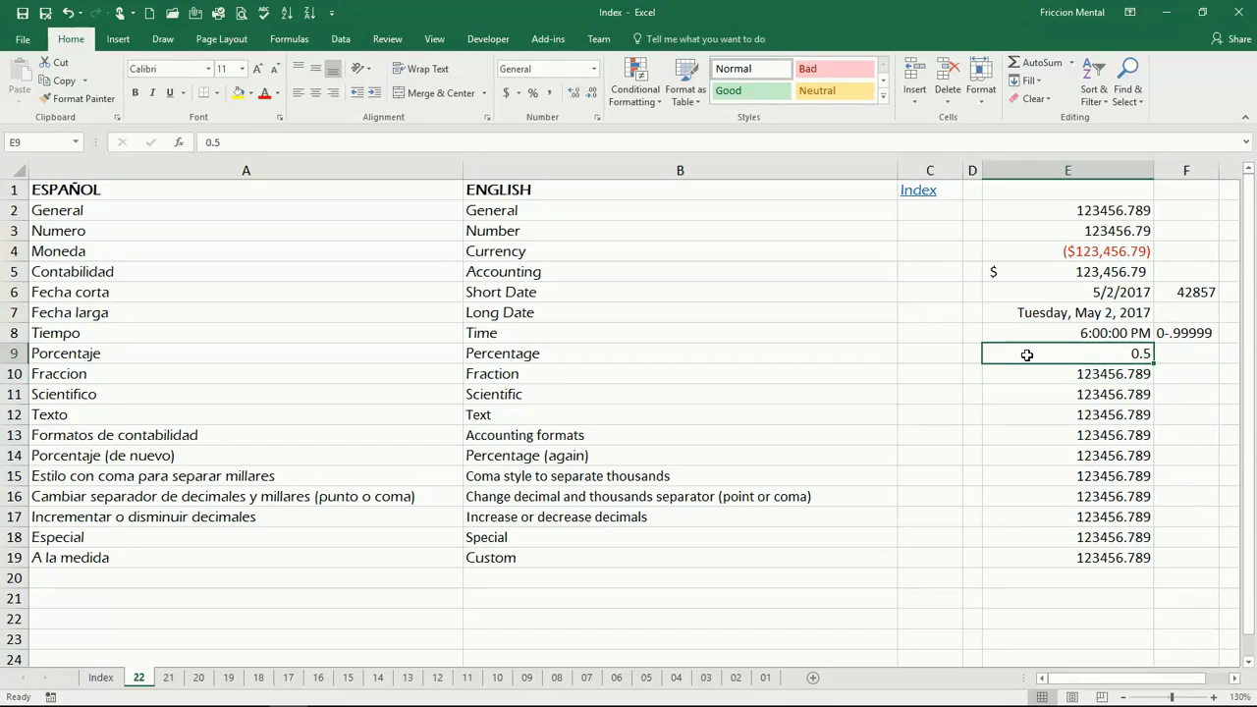
left_click(593, 68)
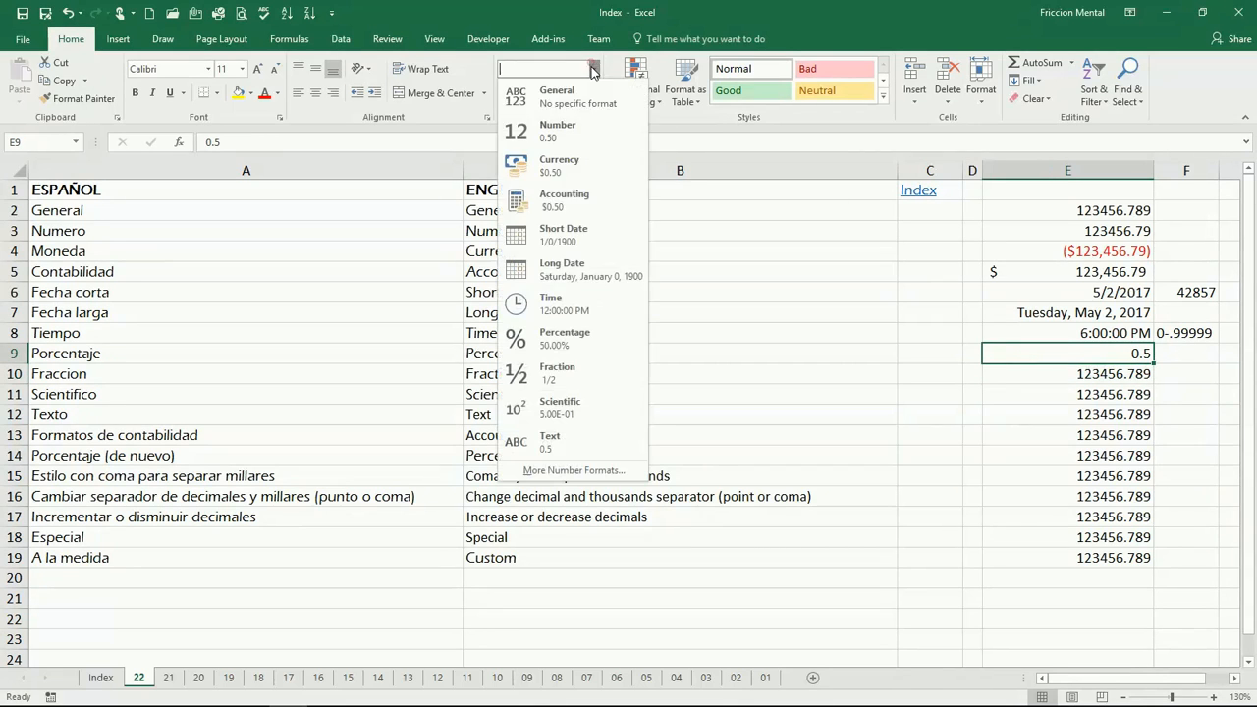
left_click(592, 350)
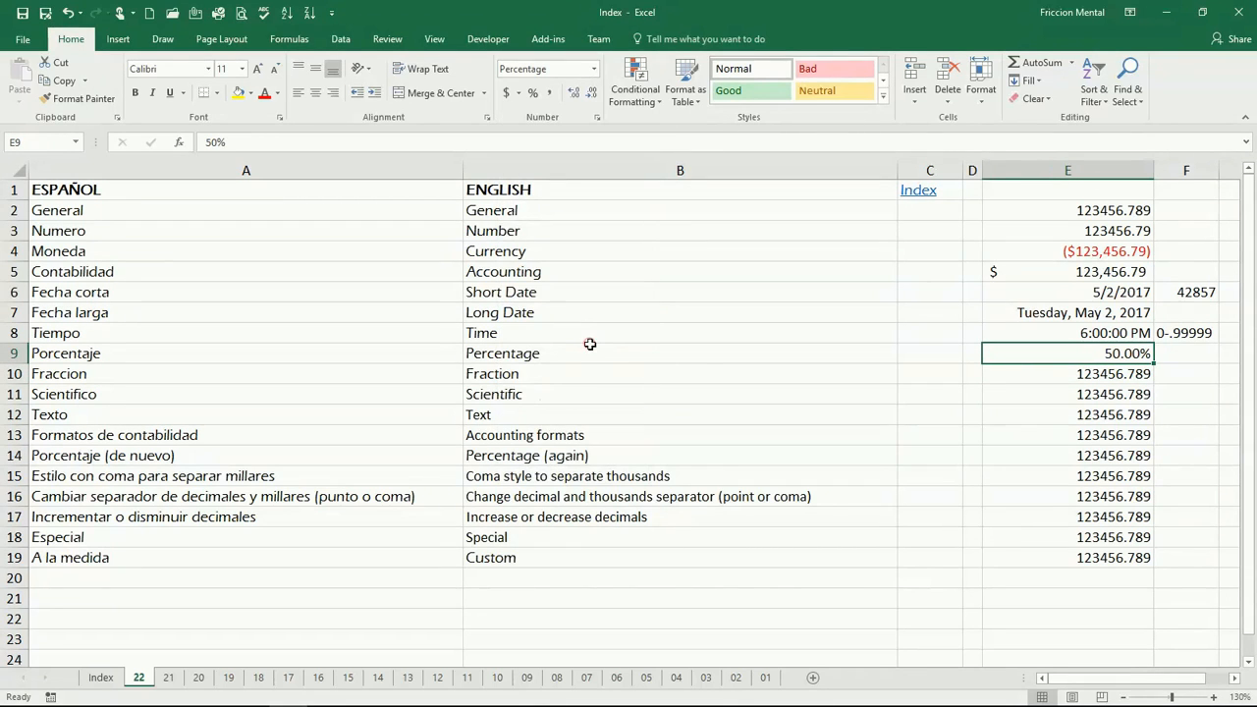
Apply the Fraction number format to the Fraction cell E10.
left_click(1043, 377)
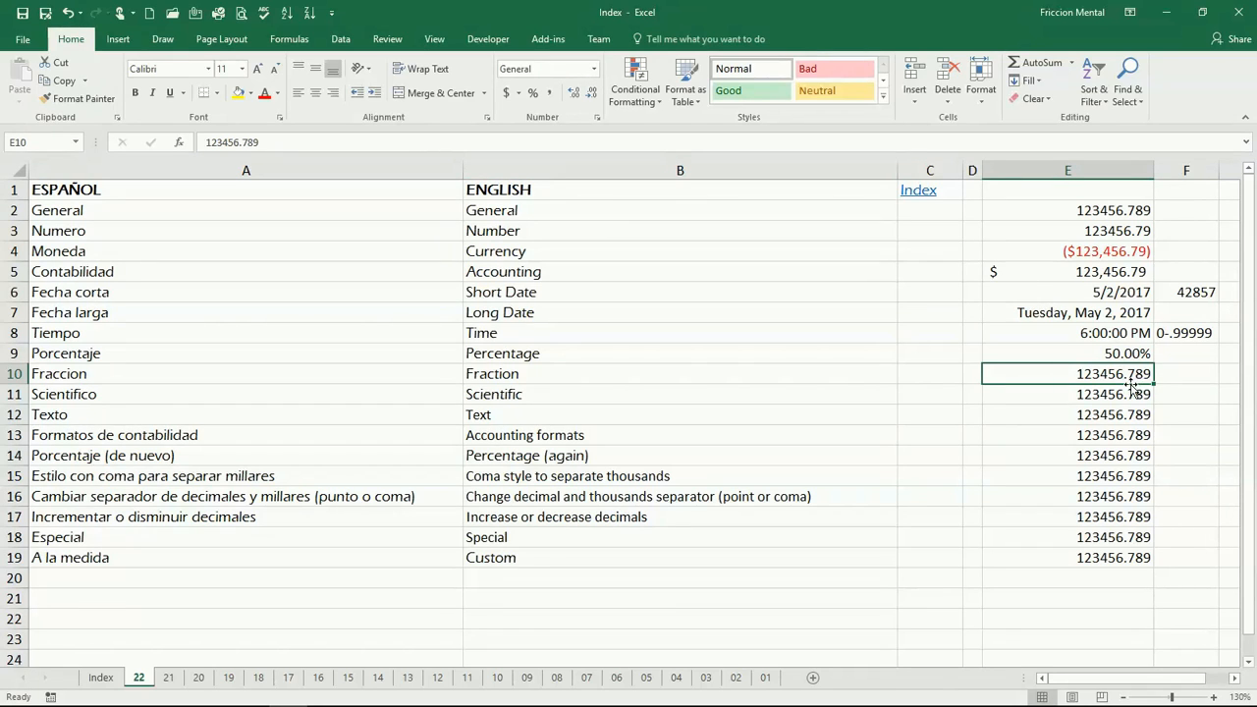
left_click(593, 70)
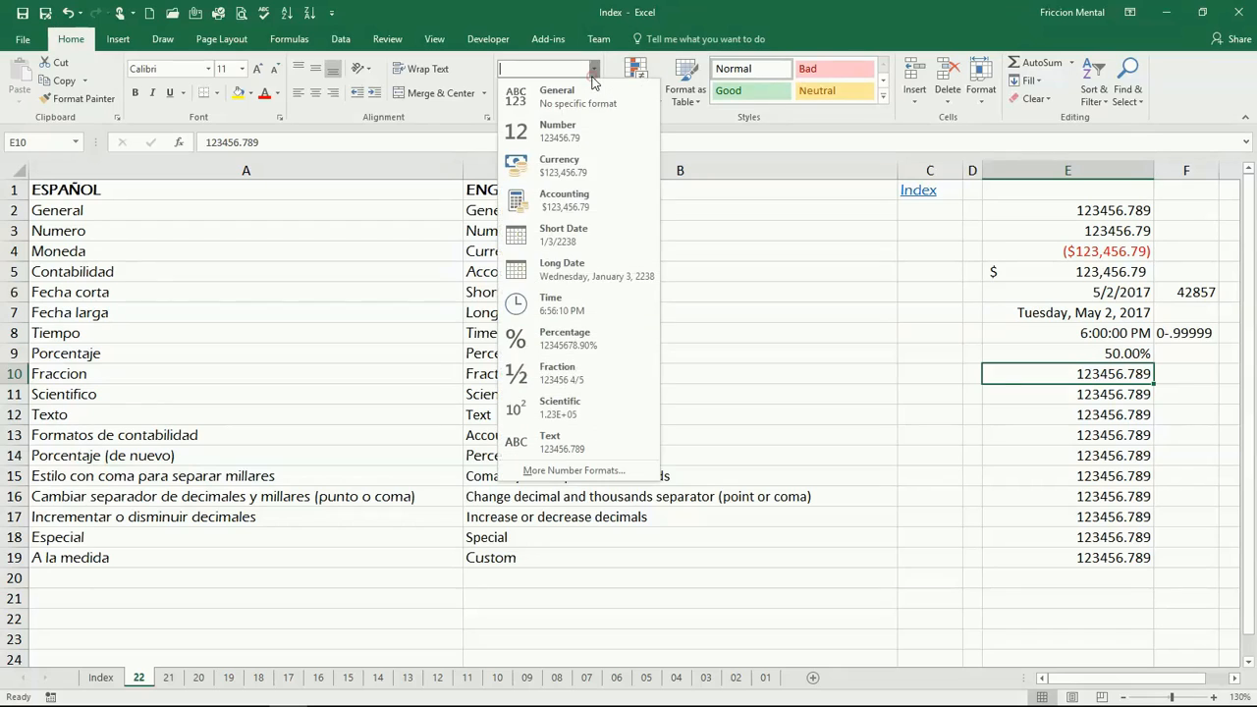
left_click(608, 376)
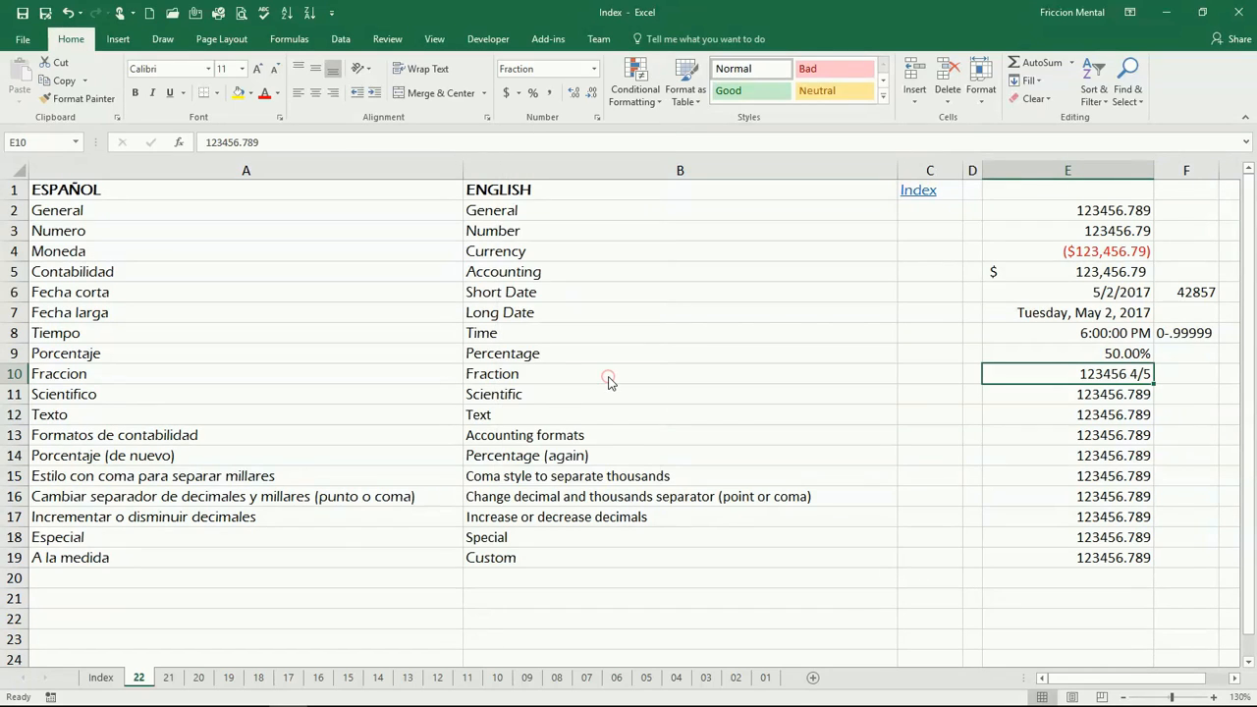
Apply the Scientific number format to the Scientific cell E11.
left_click(1041, 394)
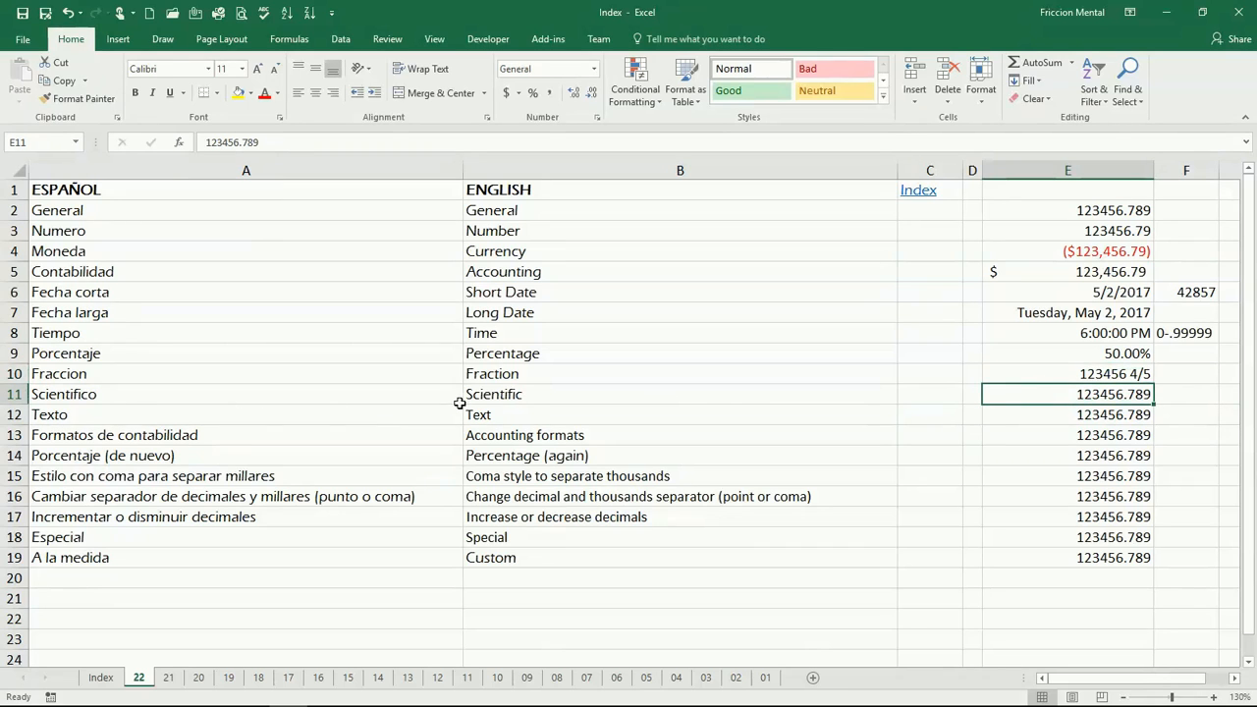
left_click(594, 70)
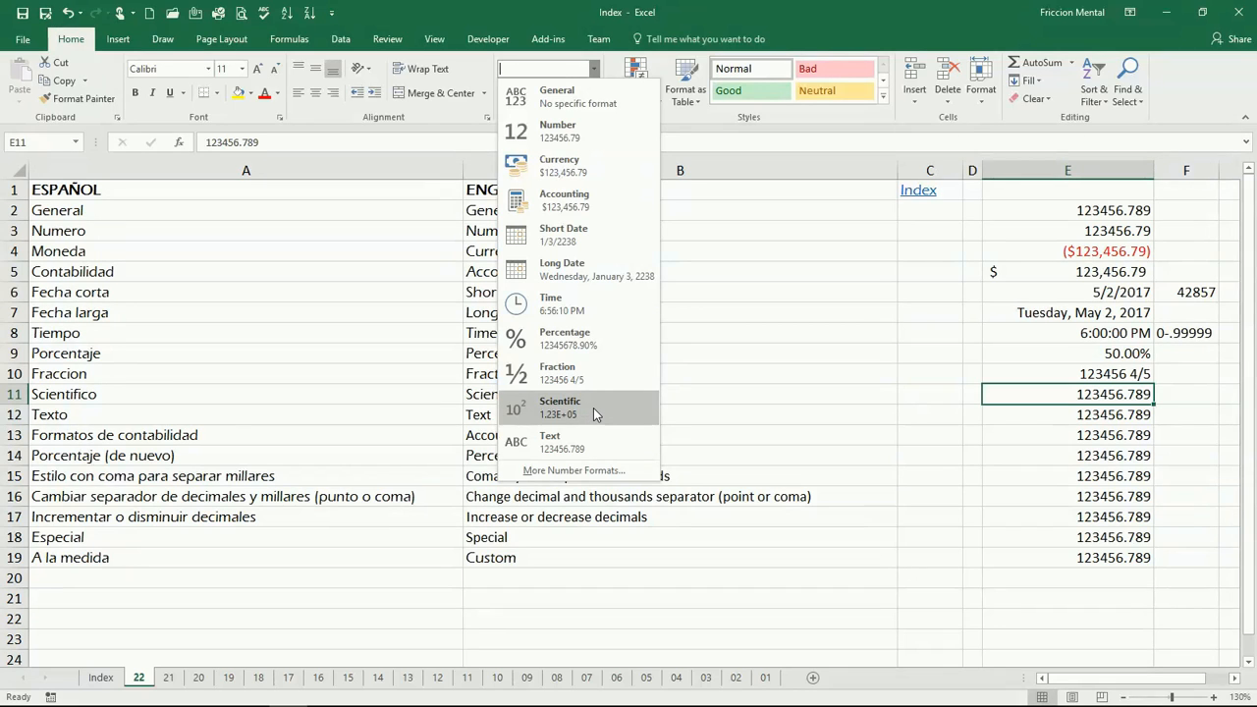
left_click(618, 414)
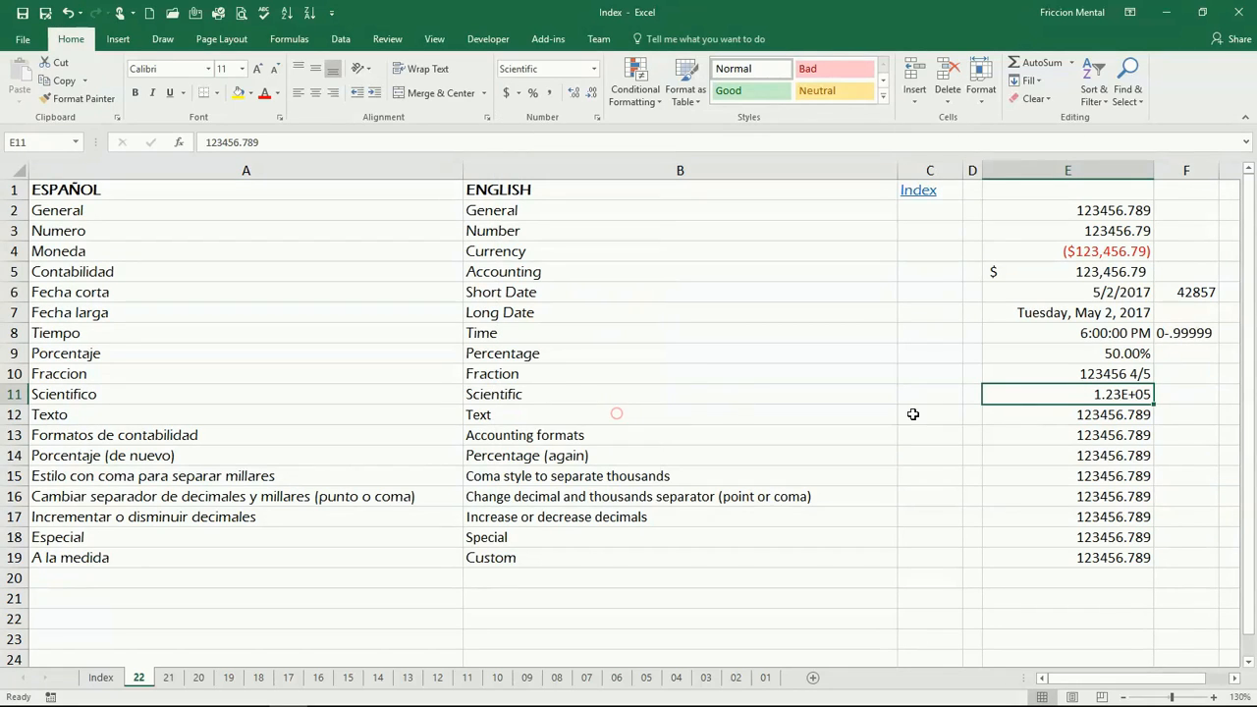
Apply the Text number format to the Text cell E12.
left_click(1054, 415)
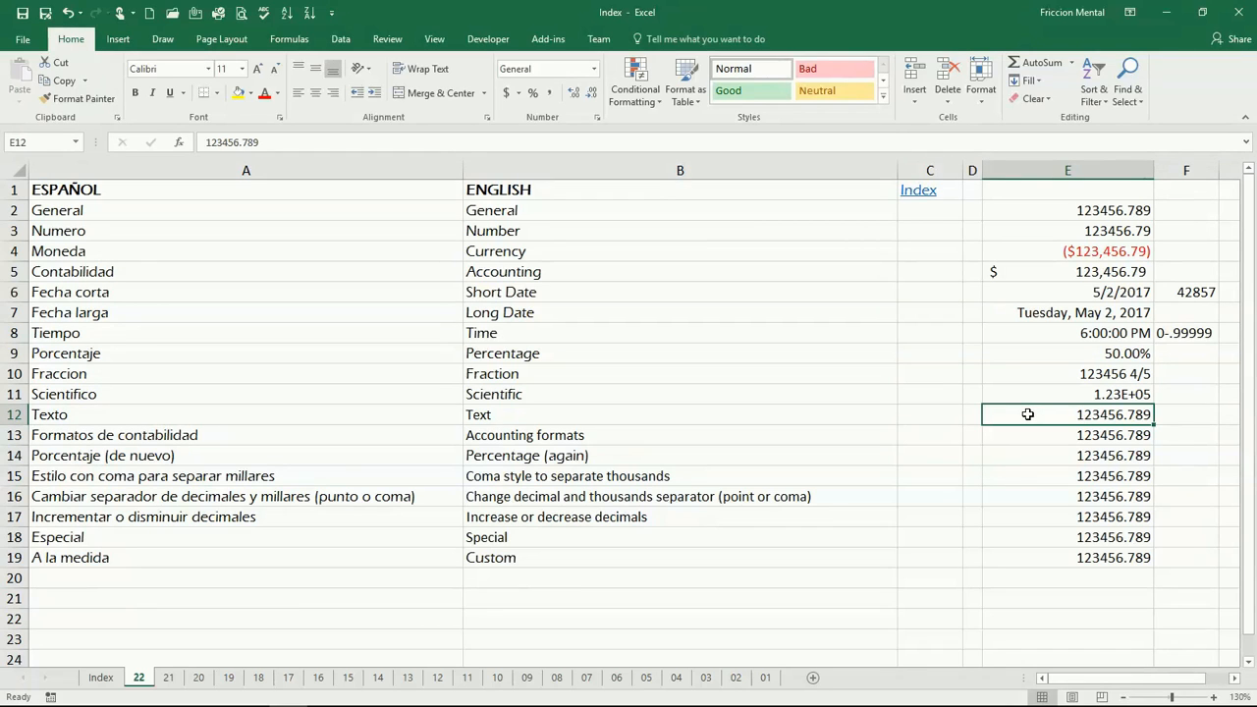
left_click(594, 69)
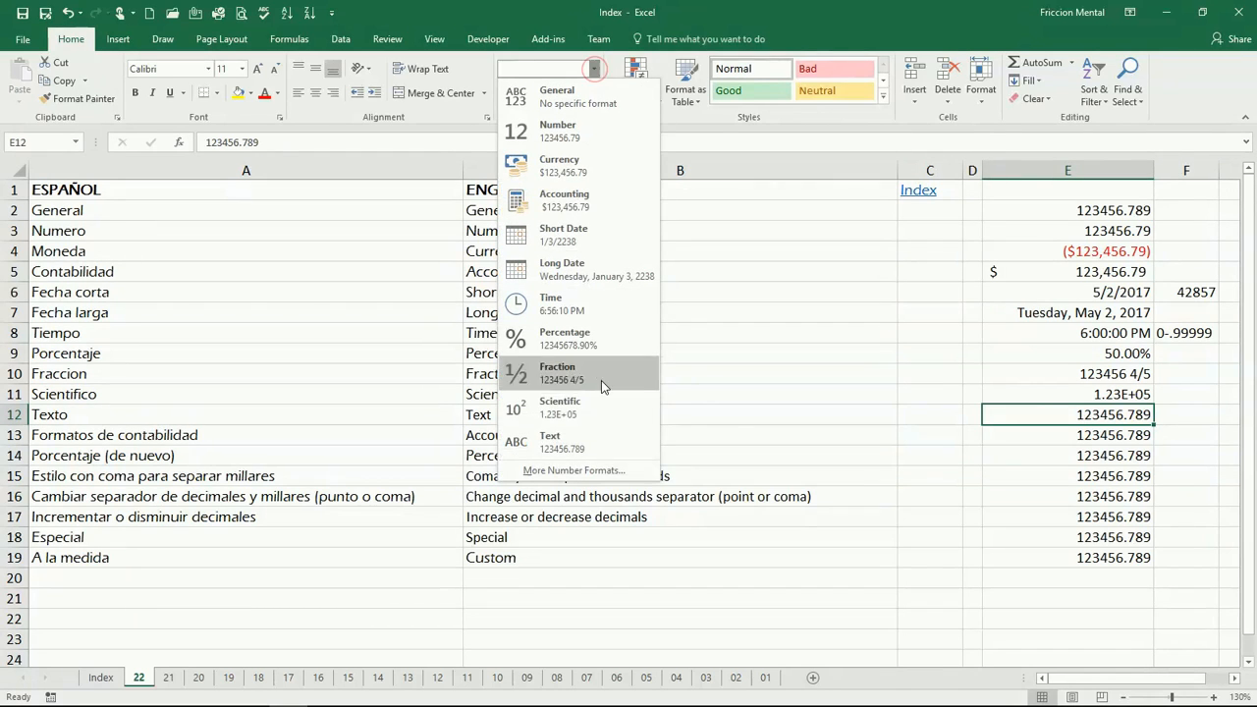
left_click(603, 450)
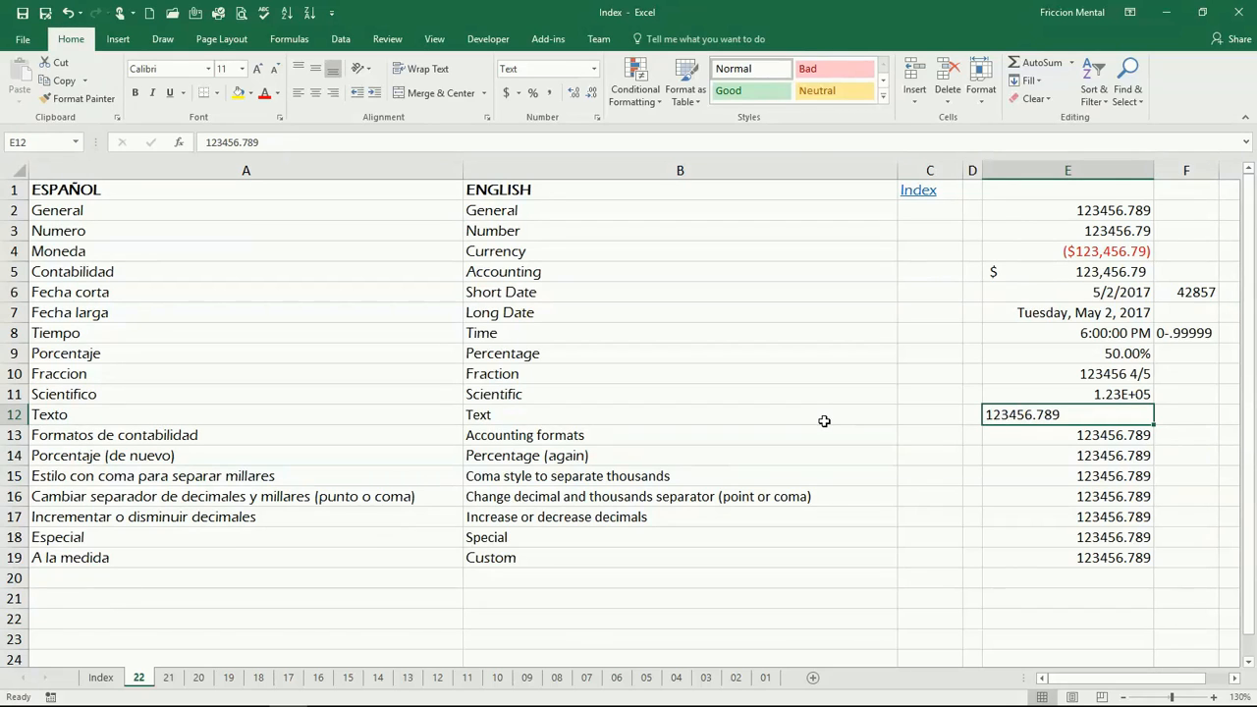
Format the Accounting formats cell E13 as accounting with the Euro (€ 123) currency.
left_click(1016, 438)
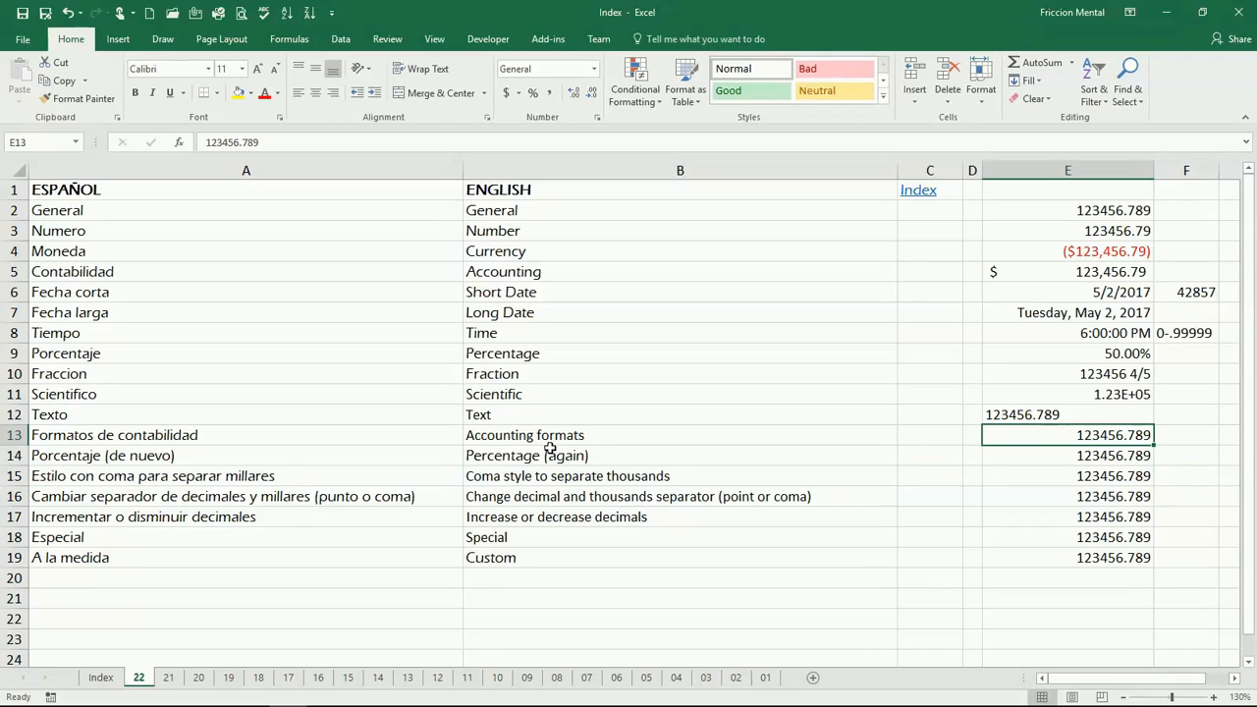
left_click(519, 93)
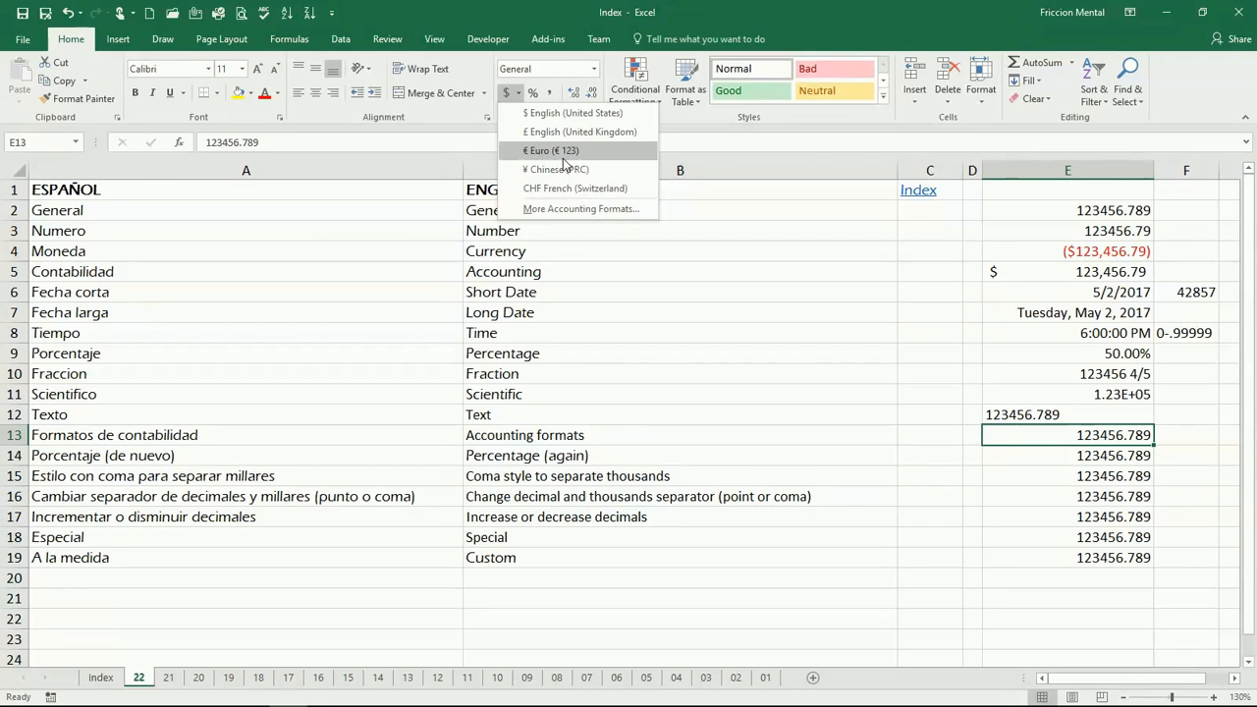
left_click(566, 155)
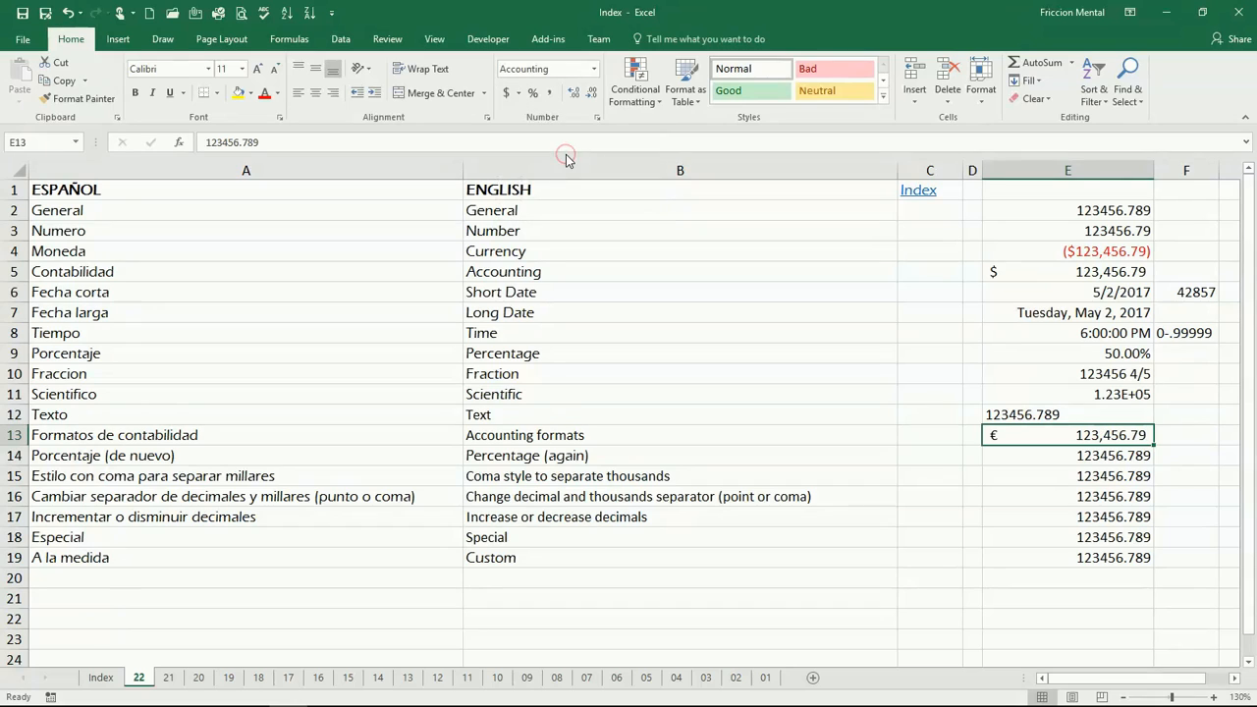
Enter 0.5 in the Percentage (again) cell E14 and apply Percent Style to it.
left_click(1041, 454)
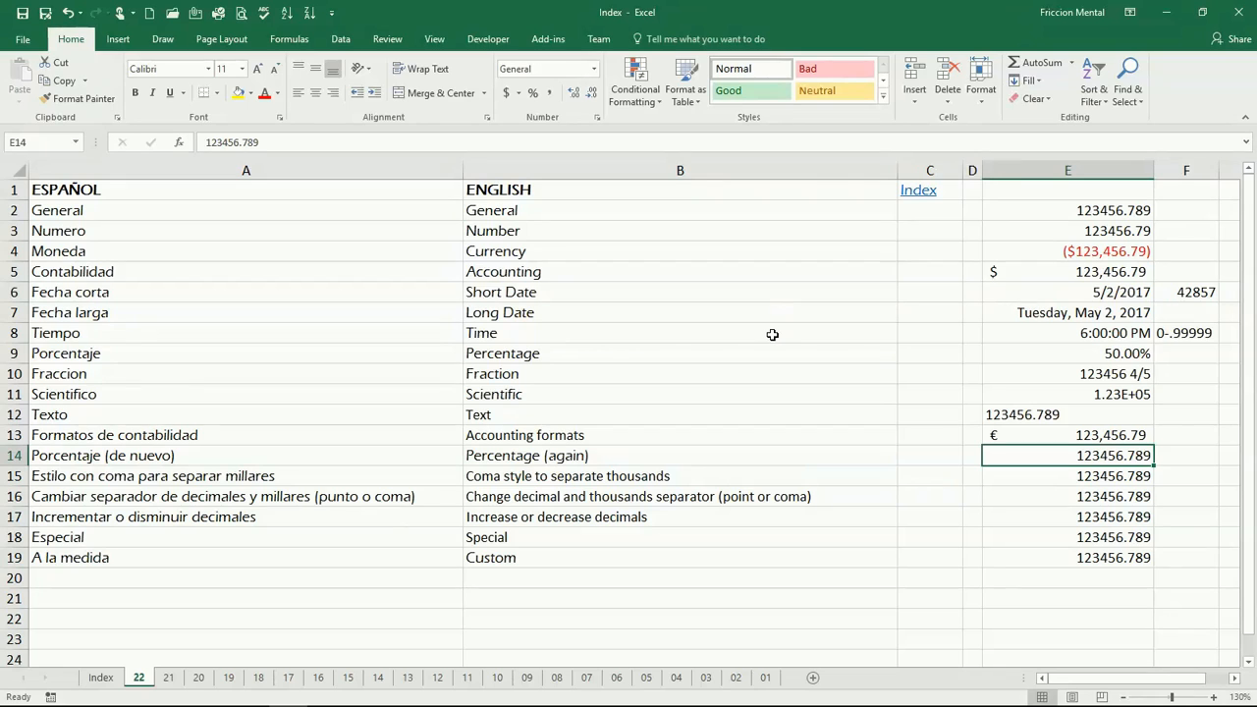
type("0.5")
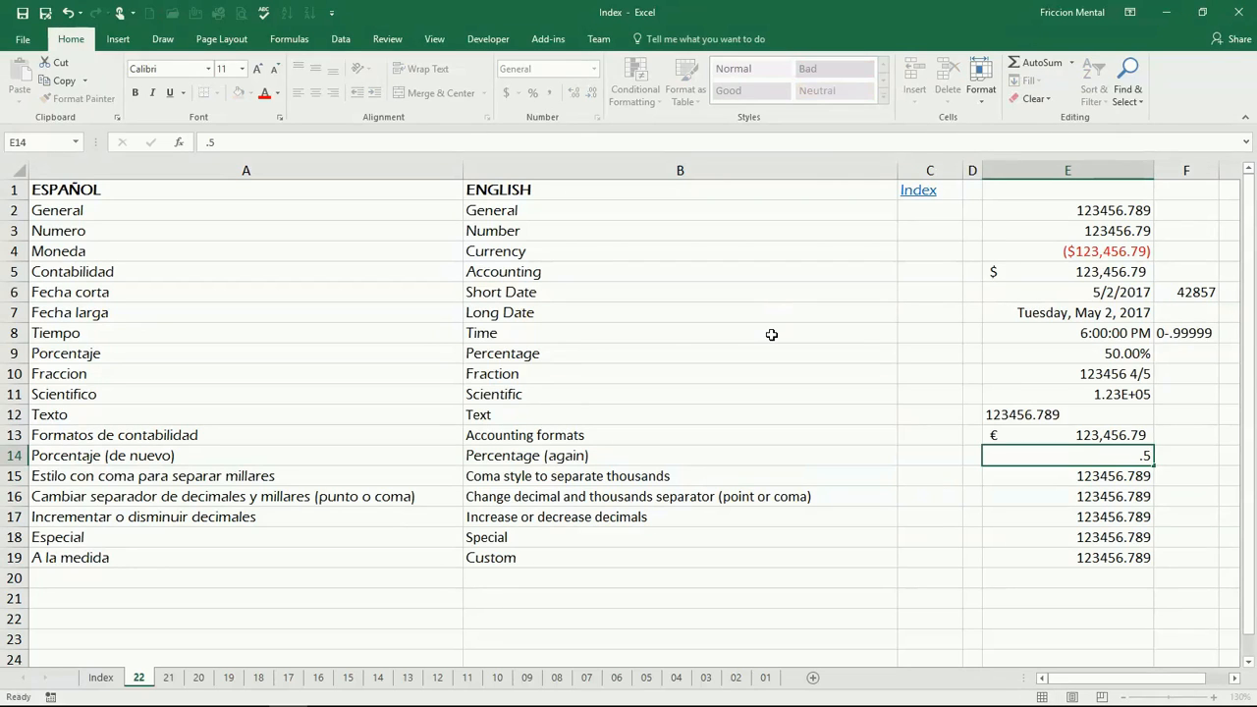
key("Return")
key("Up")
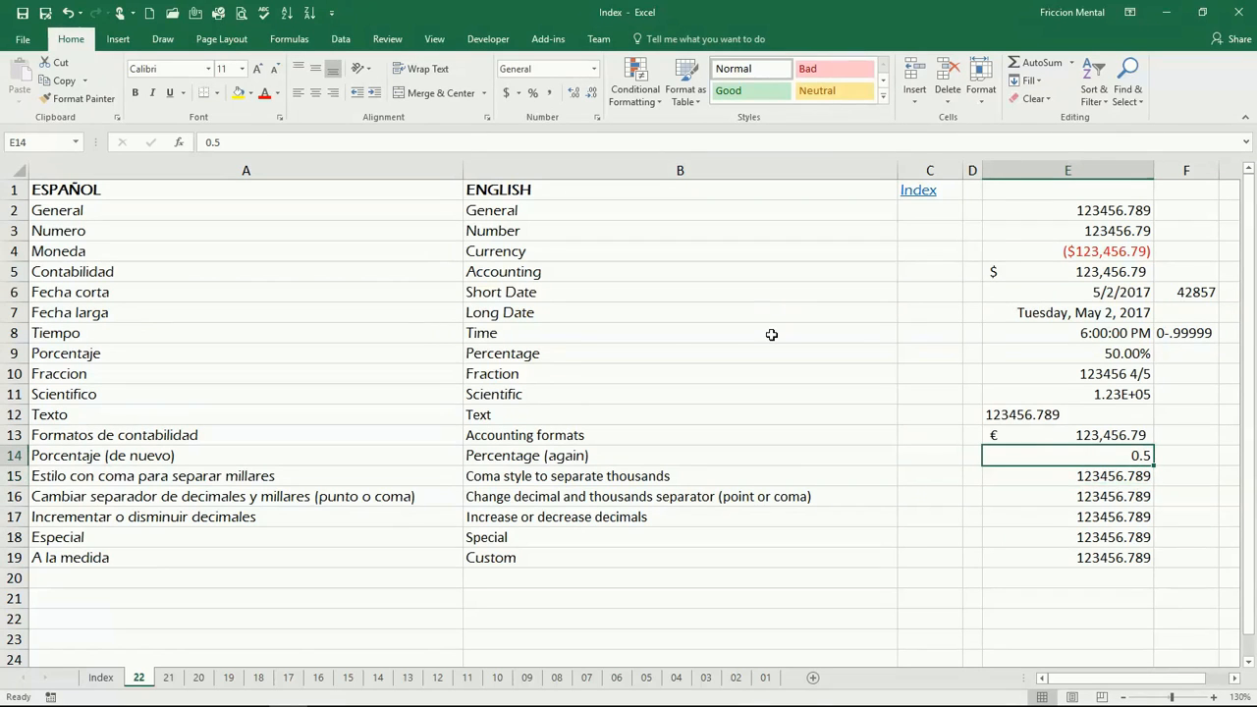
left_click(533, 94)
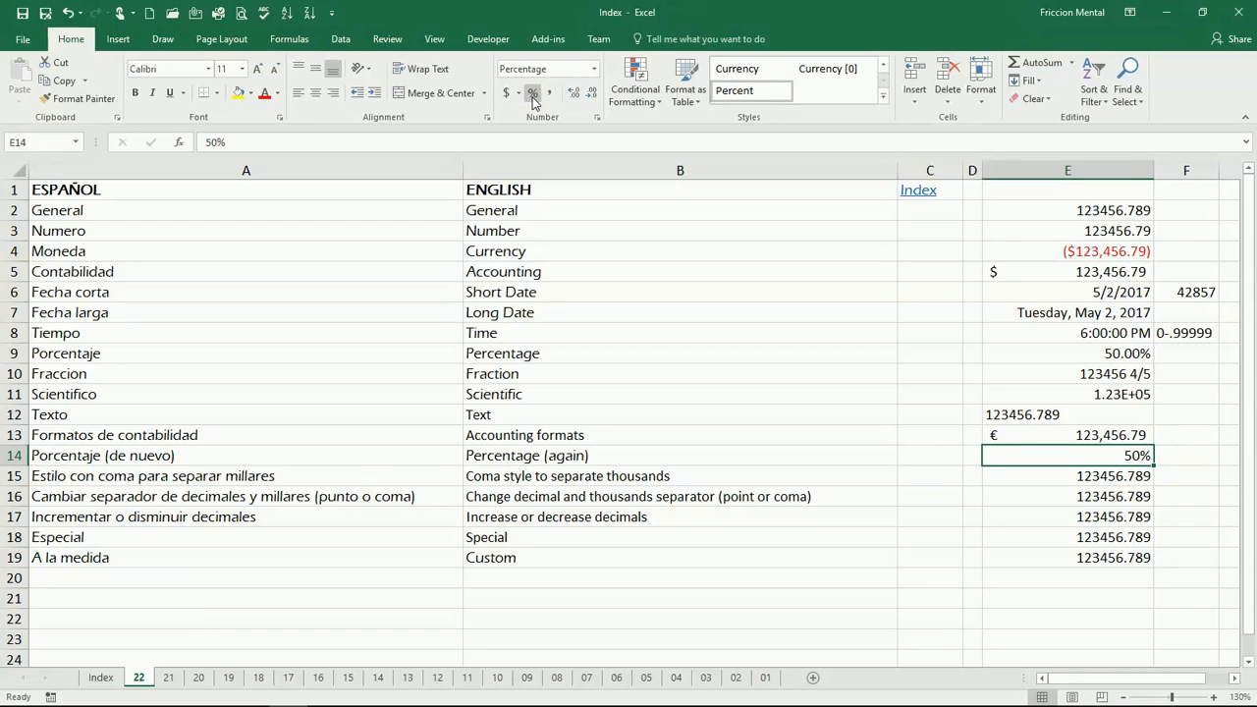
Apply Comma Style to cell E15 and change its value to 1111123456.789.
left_click(1068, 484)
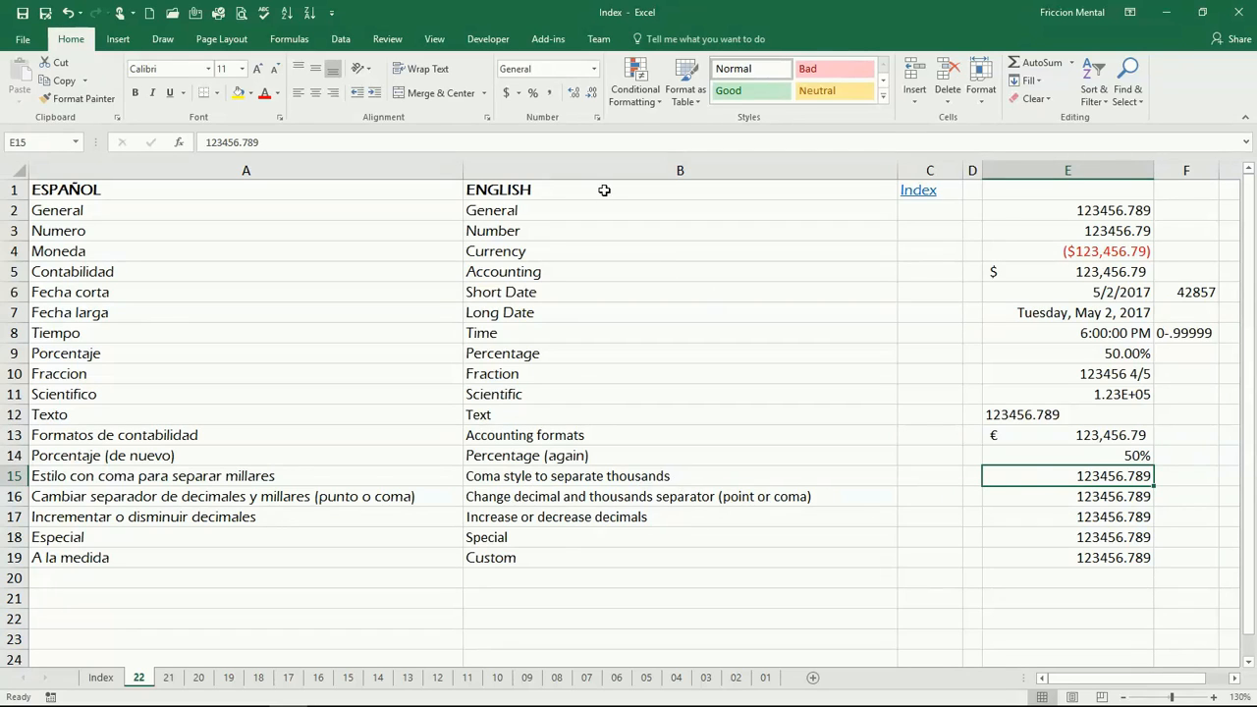
left_click(550, 97)
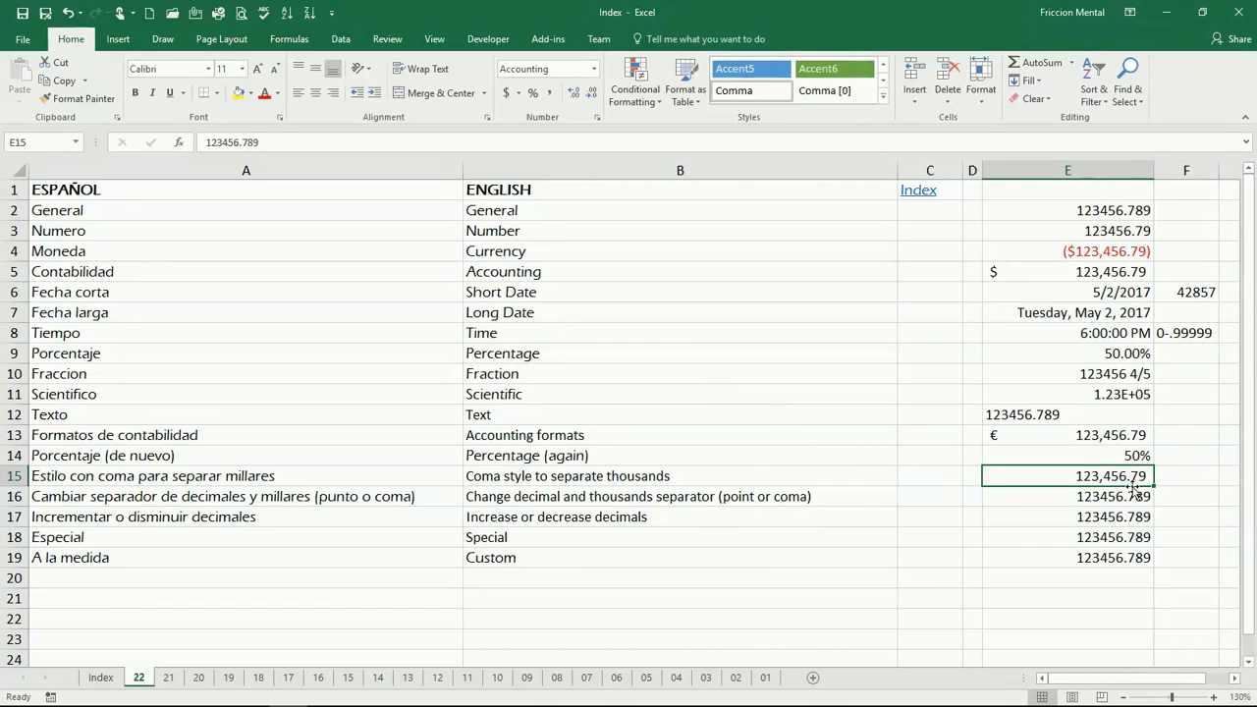
double_click(1077, 476)
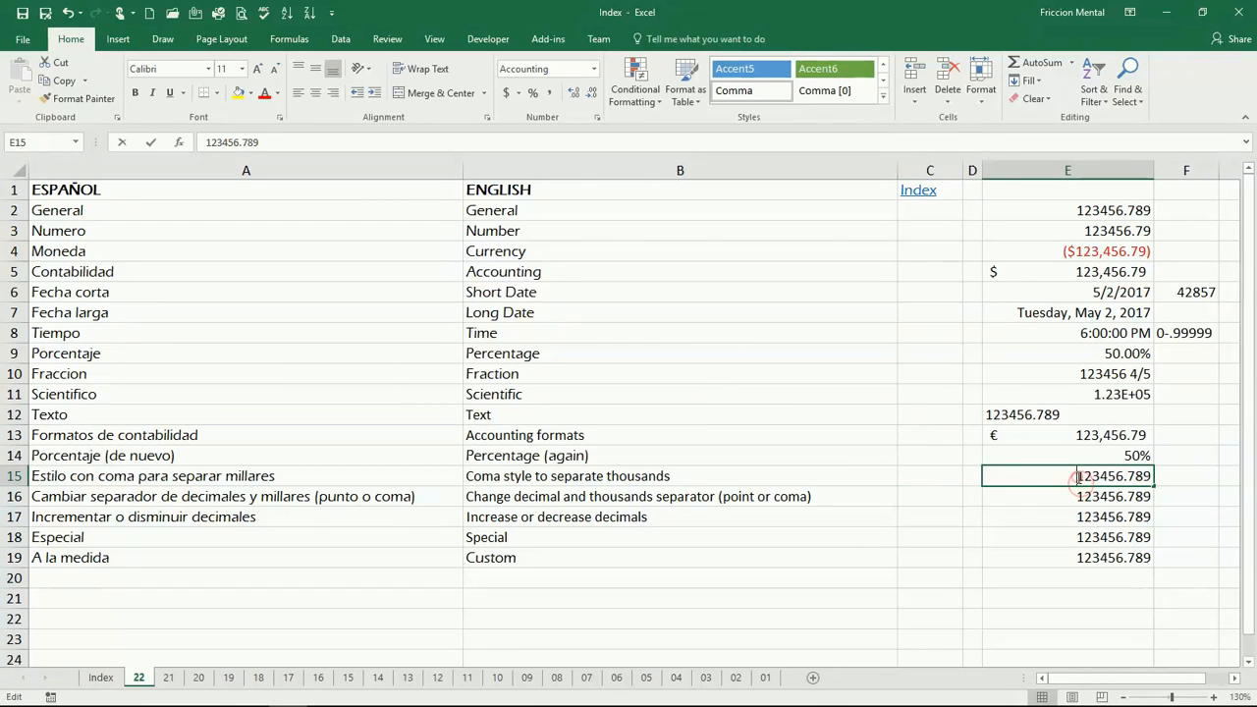
type("1111")
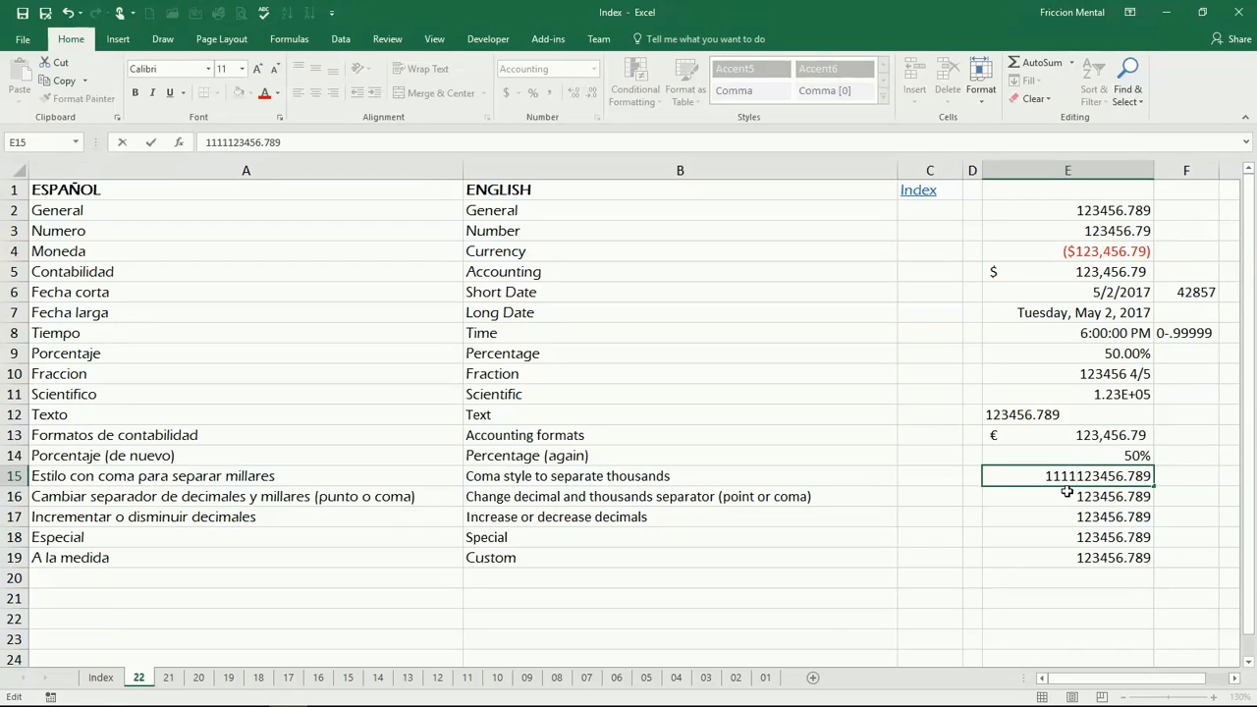
key("Return")
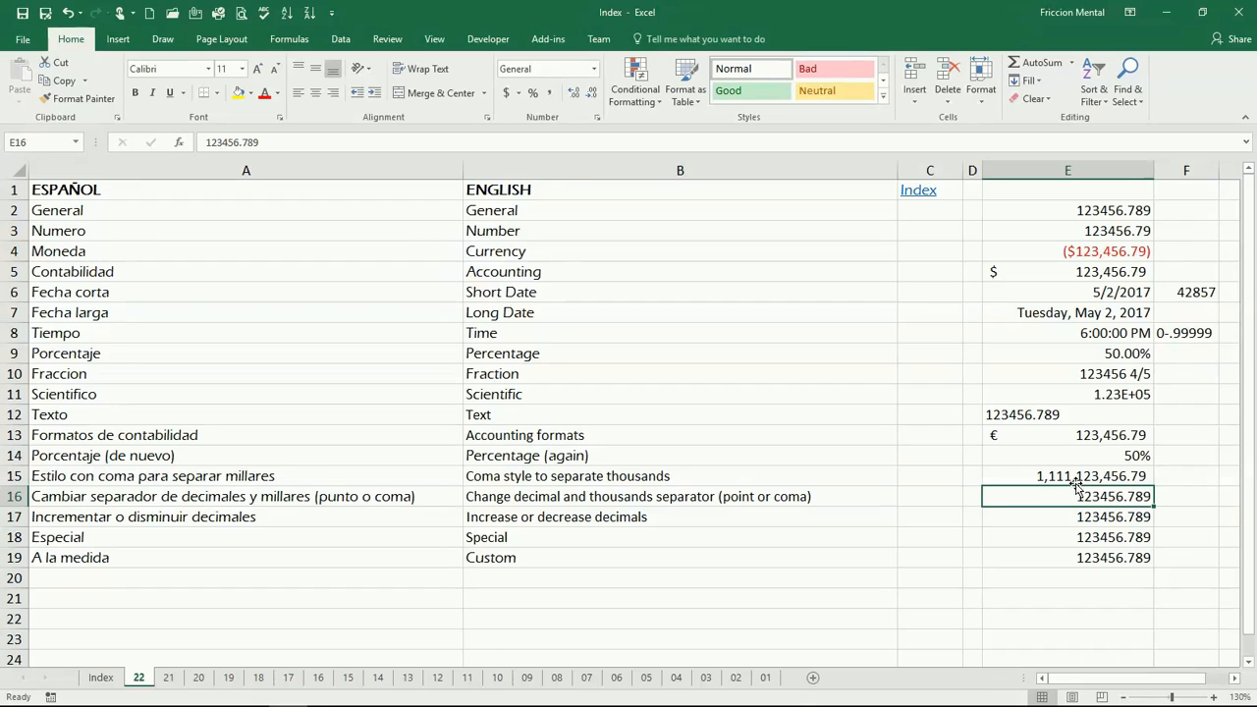
left_click(1043, 477)
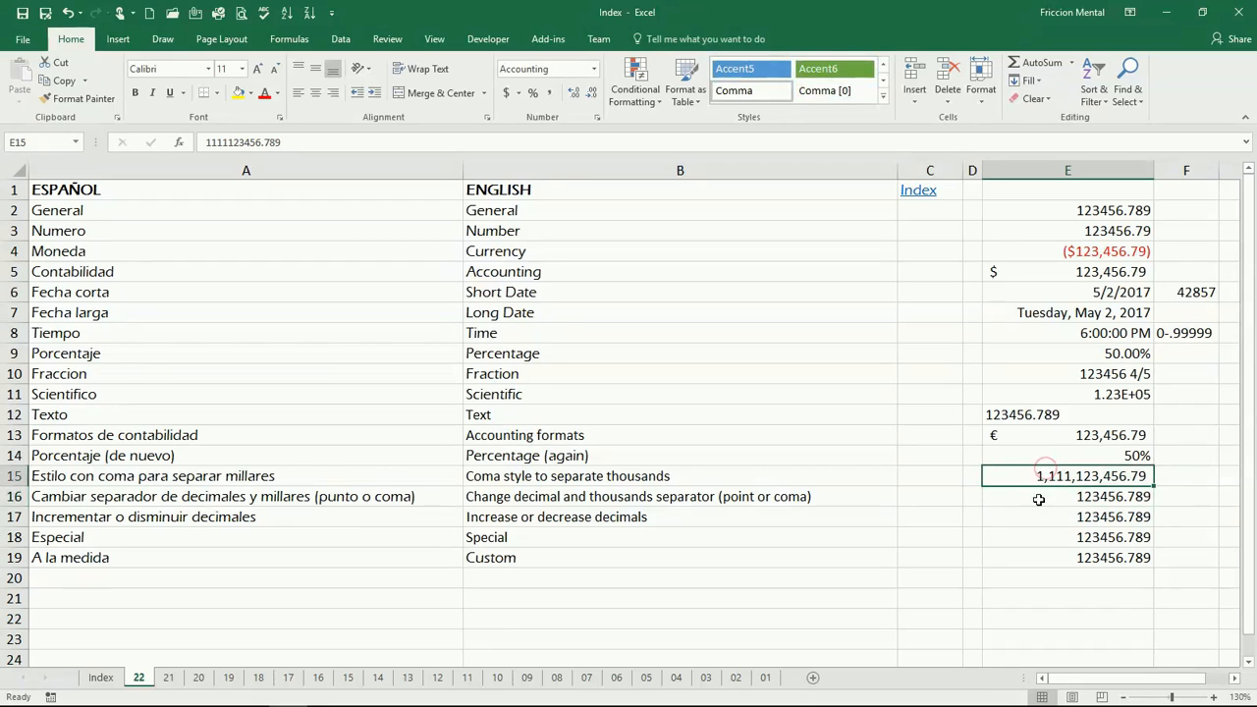
In Excel's advanced options, turn off system separators to use comma for decimals and period for thousands.
left_click(1041, 497)
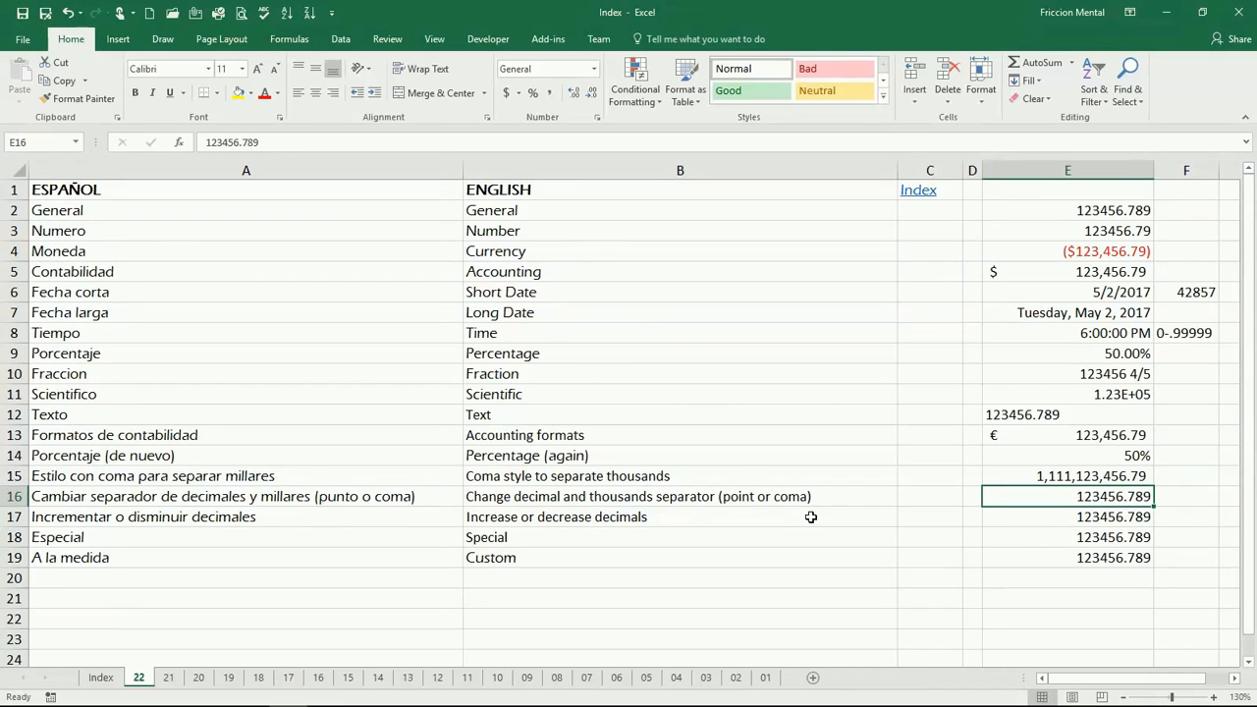
left_click(25, 44)
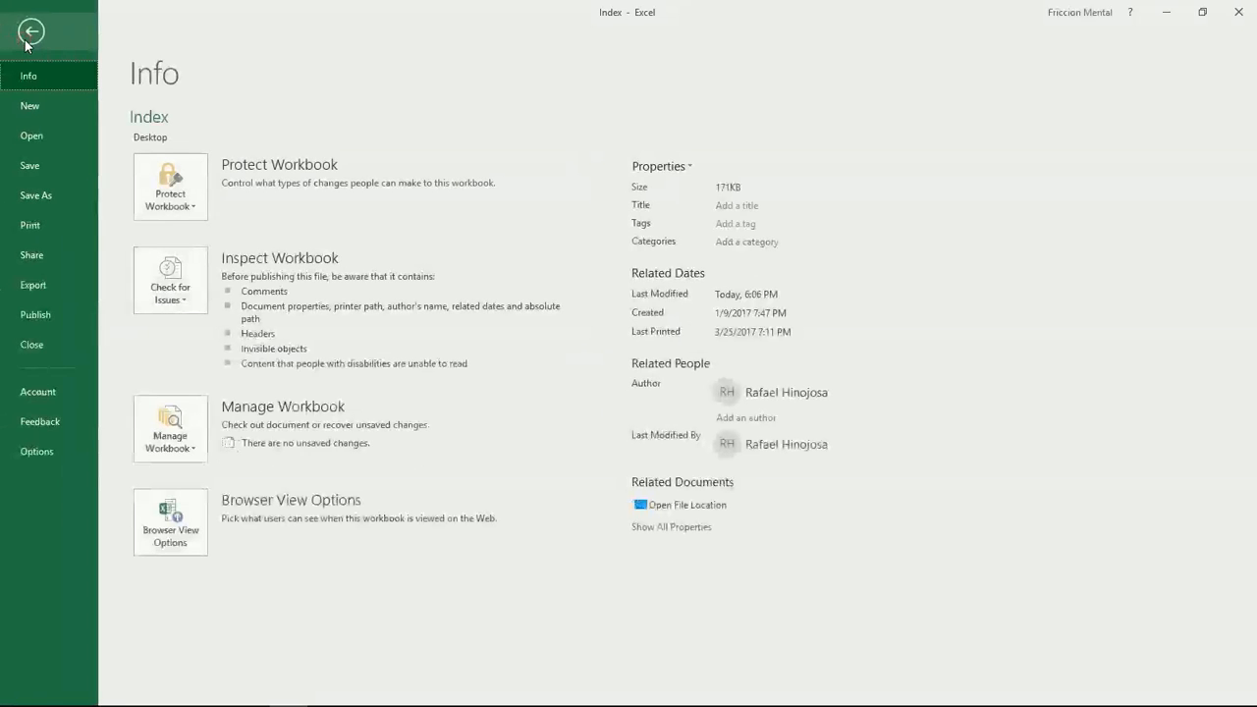
key("Escape")
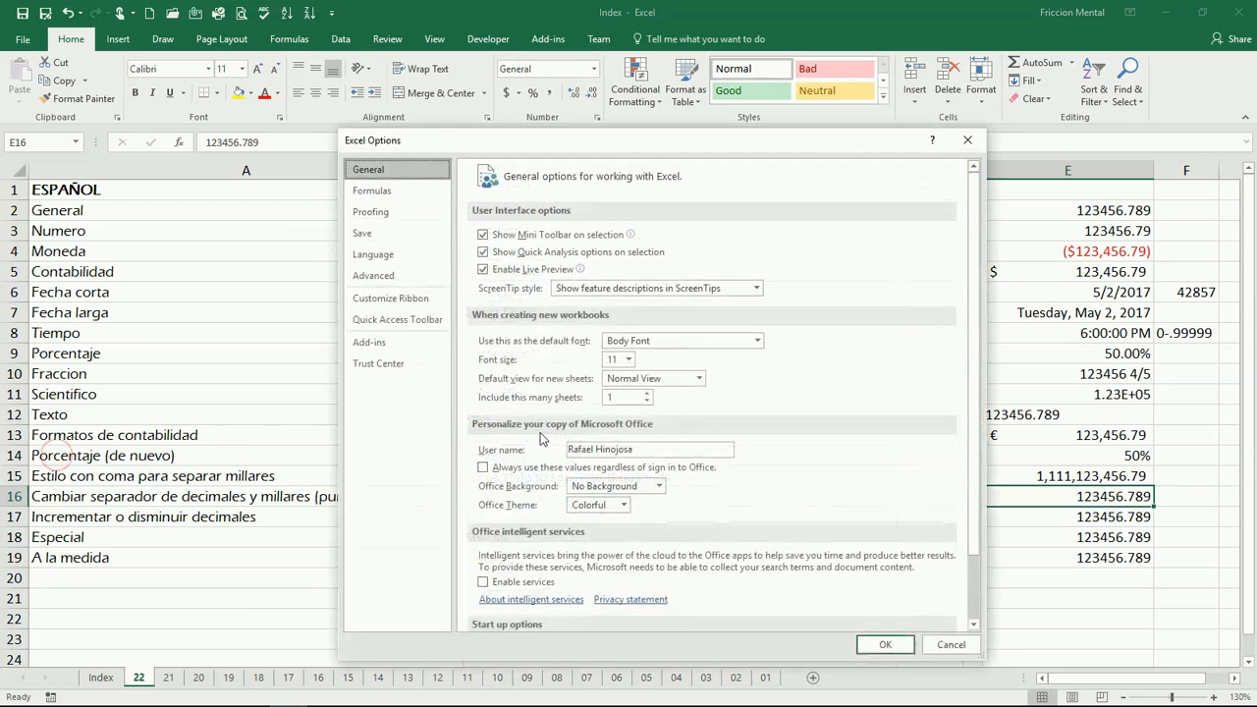
left_click(410, 280)
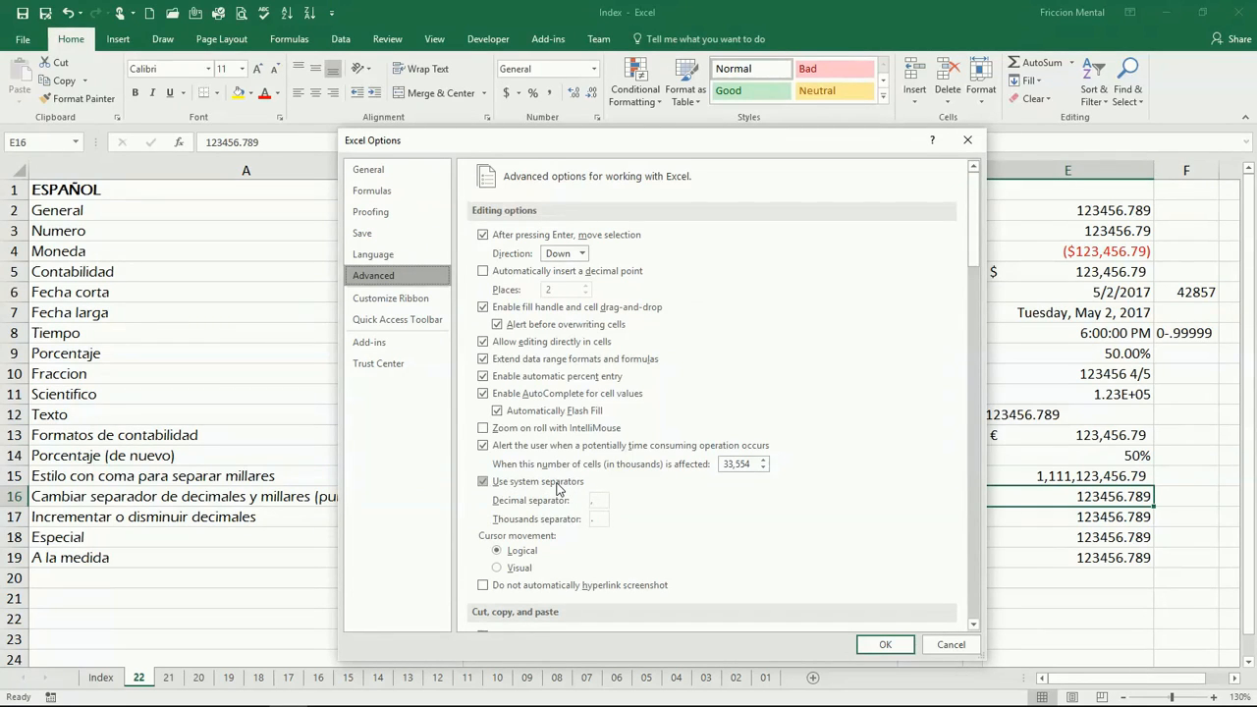
left_click(483, 482)
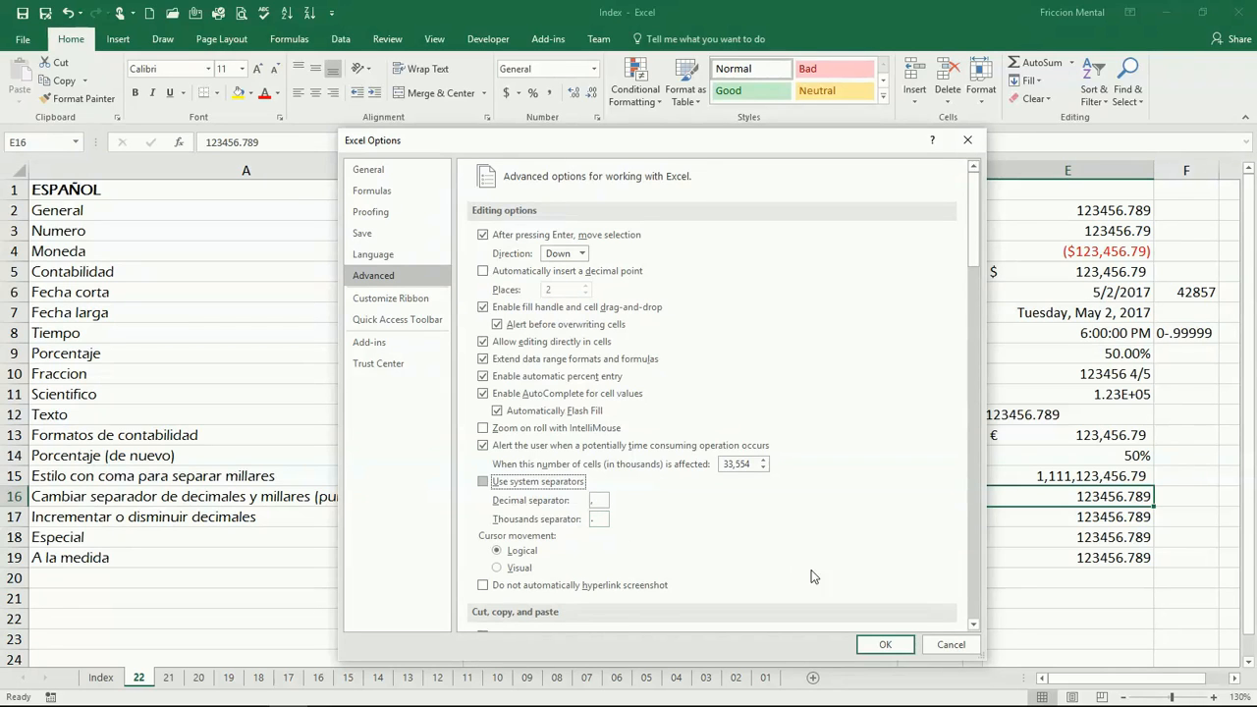
left_click(884, 648)
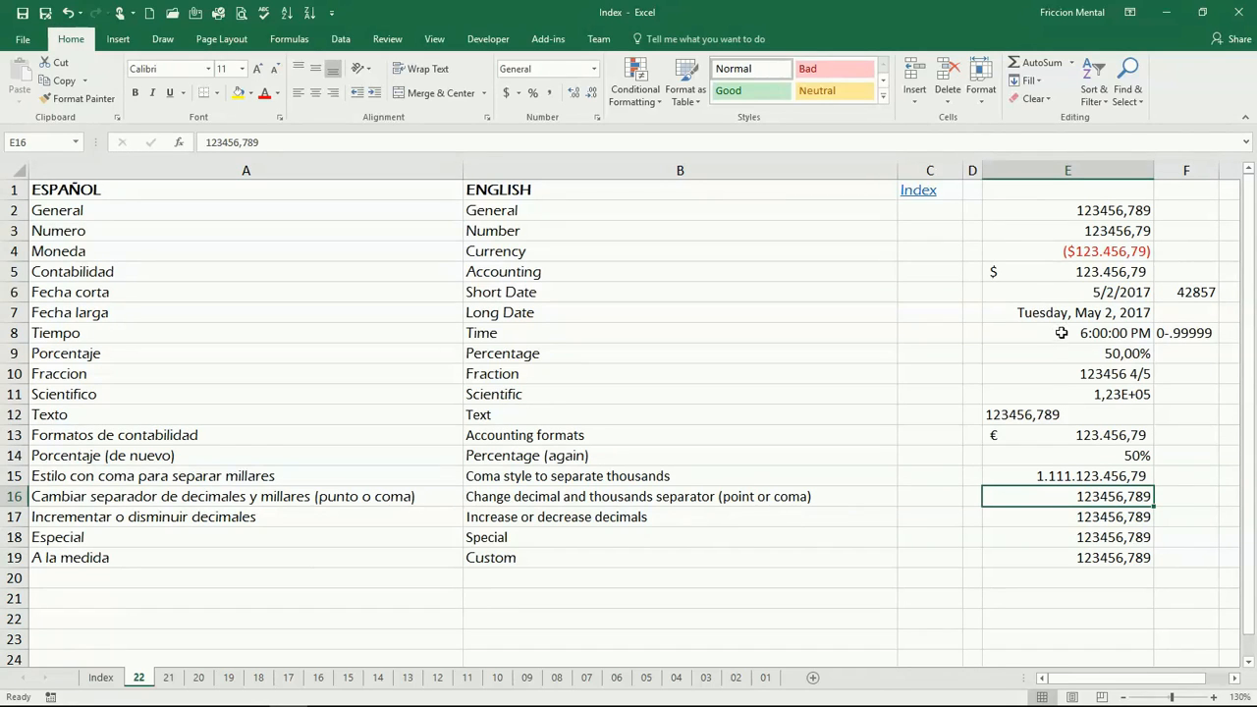
Turn system separators back on in Excel's advanced options.
left_click(28, 47)
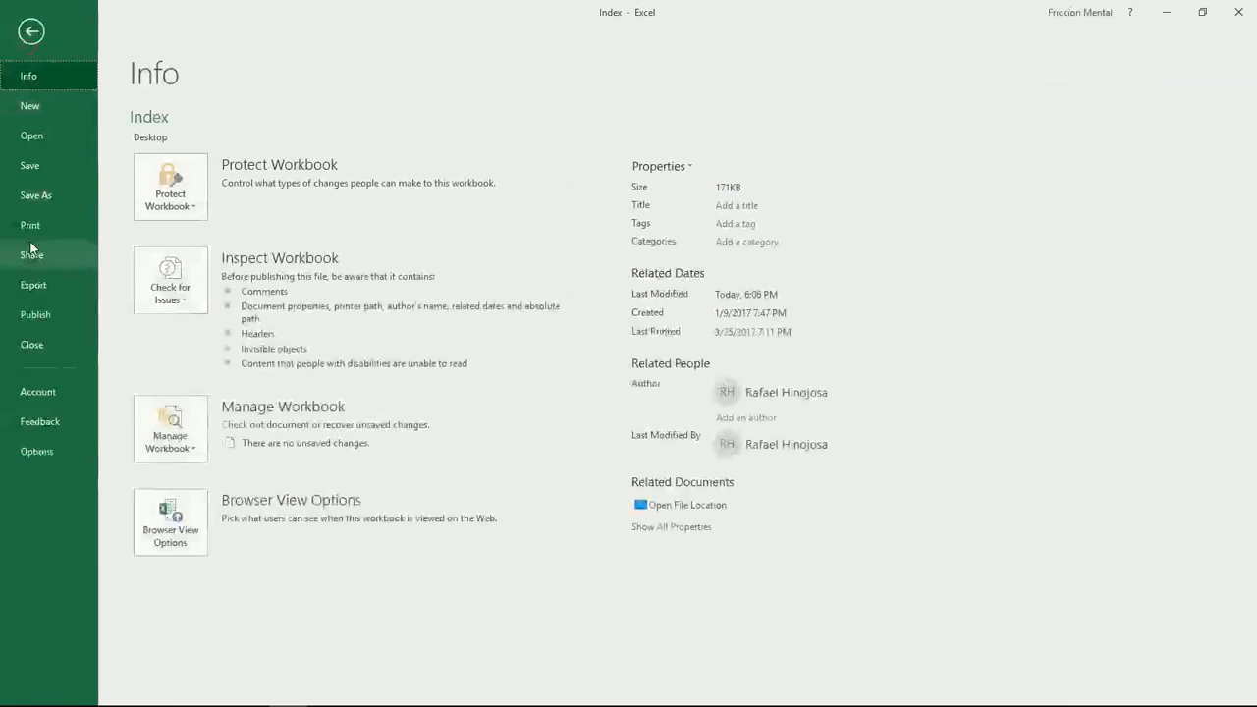
left_click(49, 447)
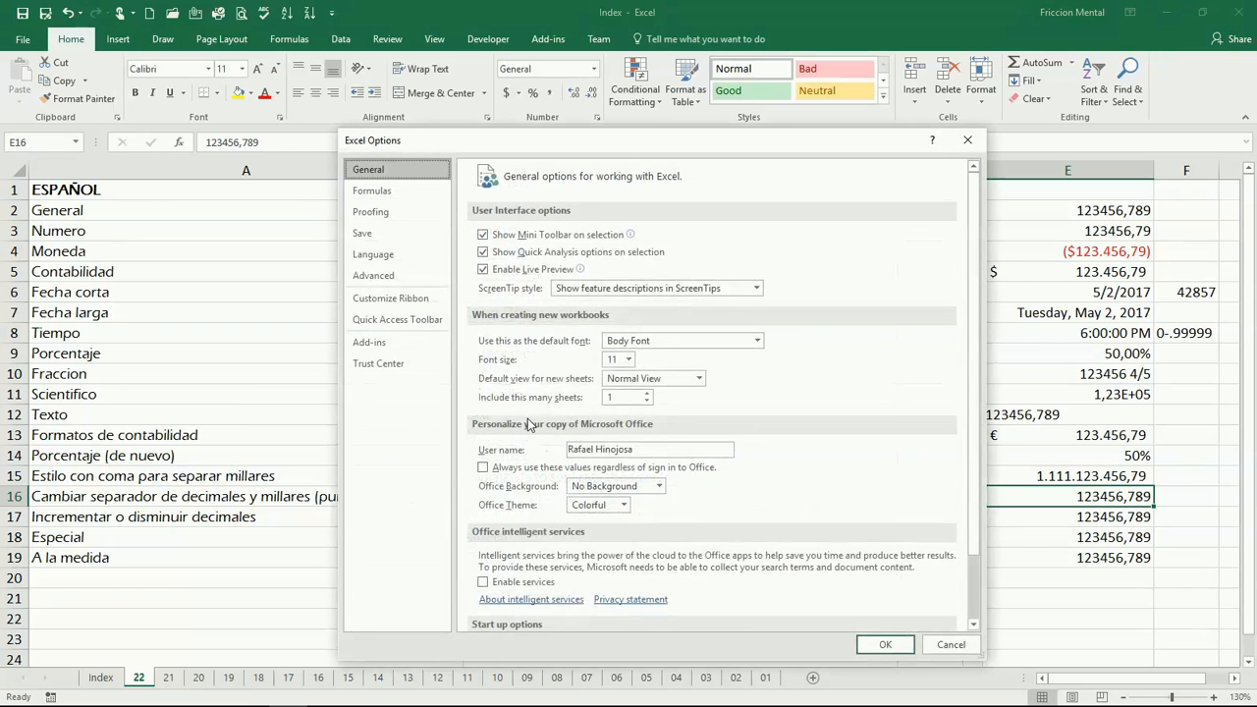
left_click(417, 276)
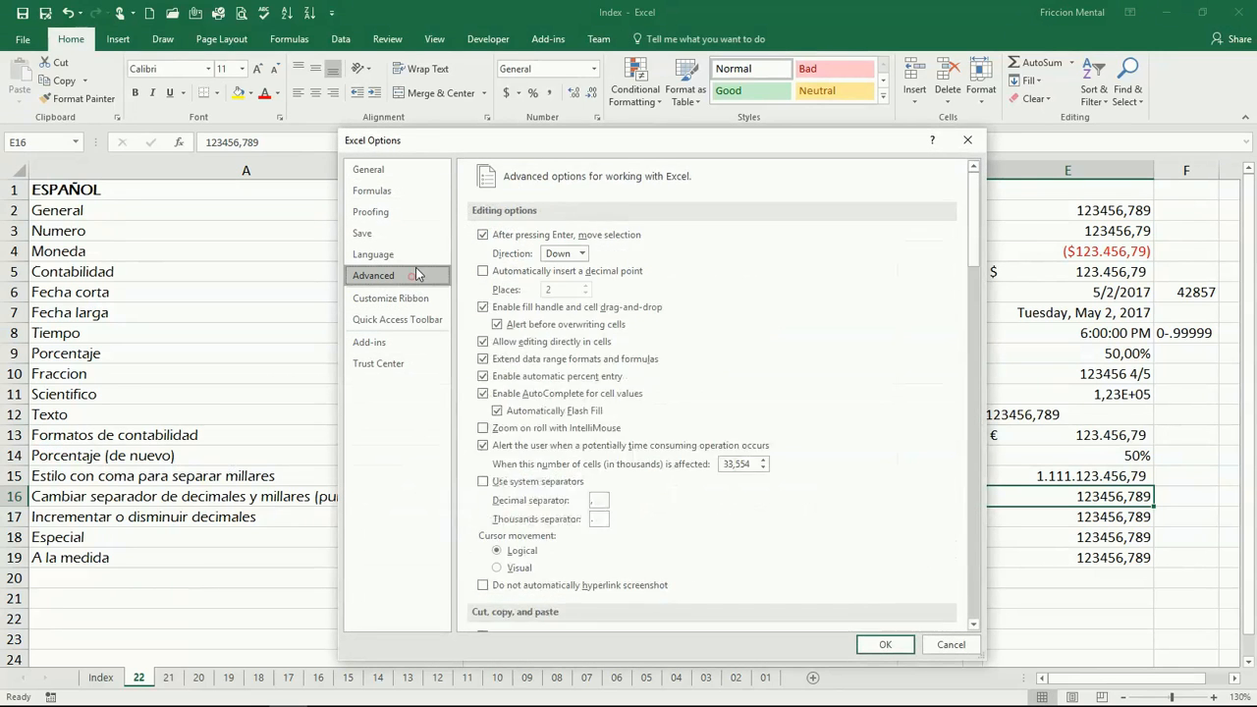
left_click(485, 482)
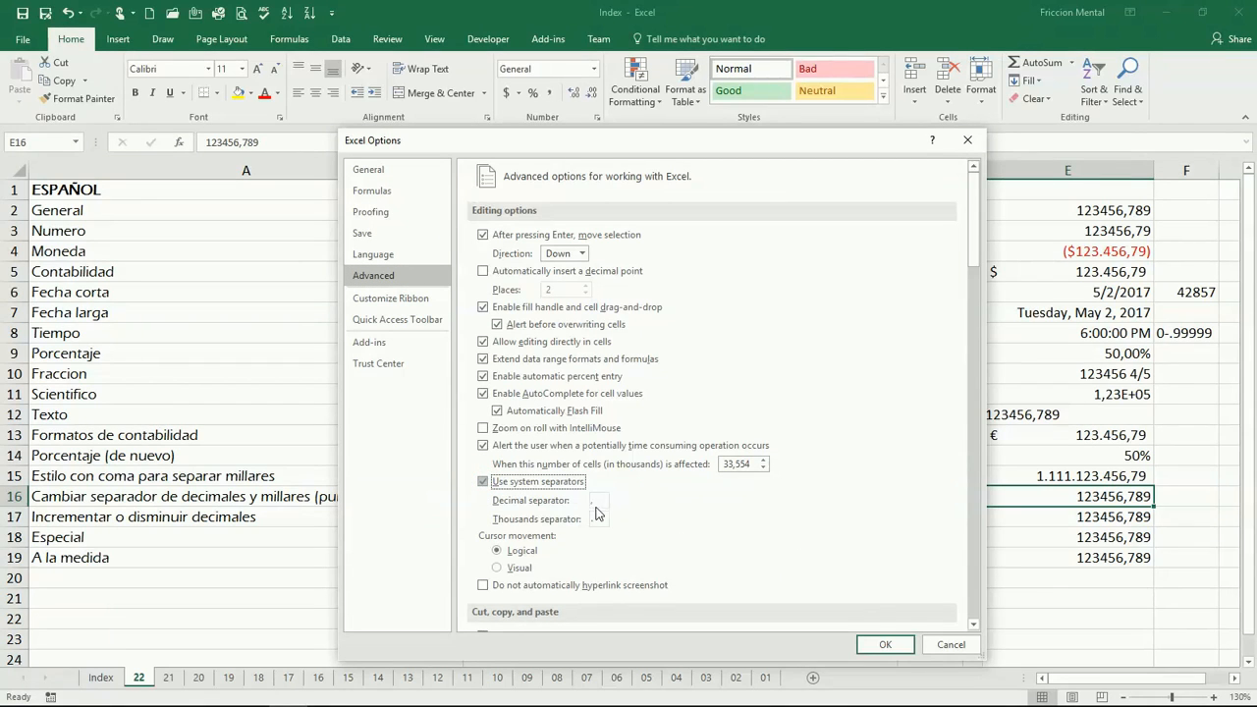
left_click(885, 645)
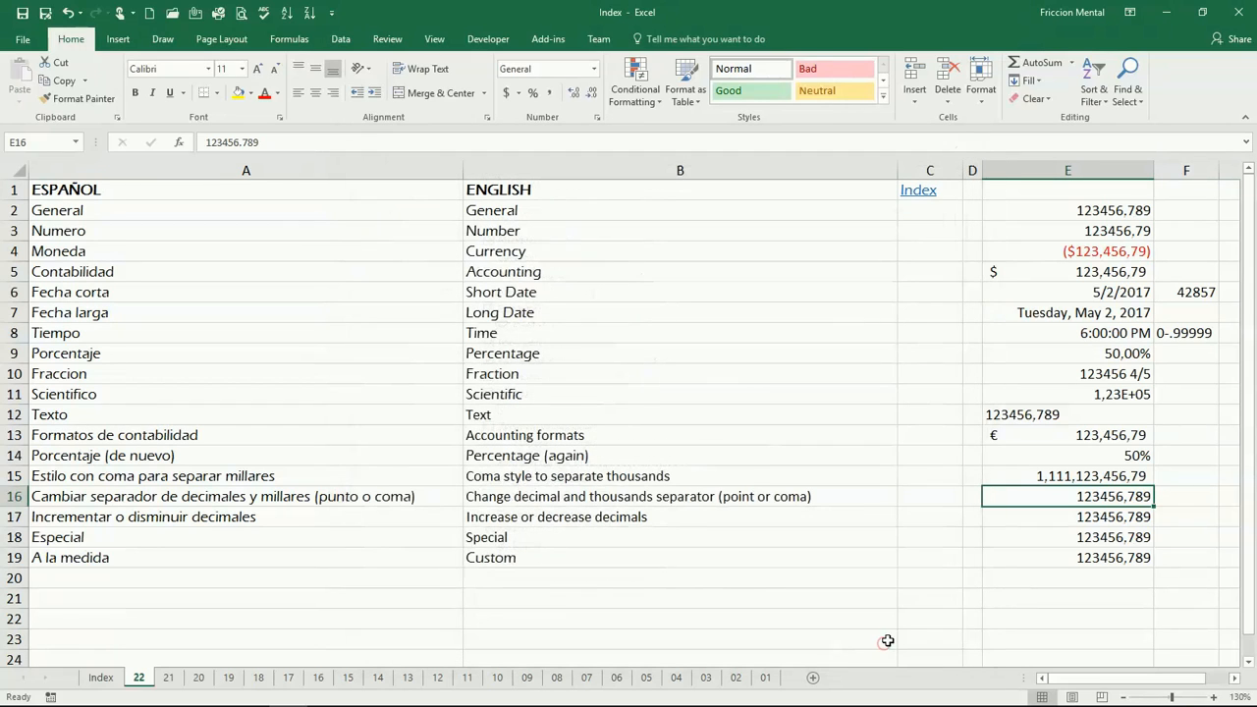
Increase and then decrease the decimal places shown in the Increase or decrease decimals cell E17.
left_click(1011, 518)
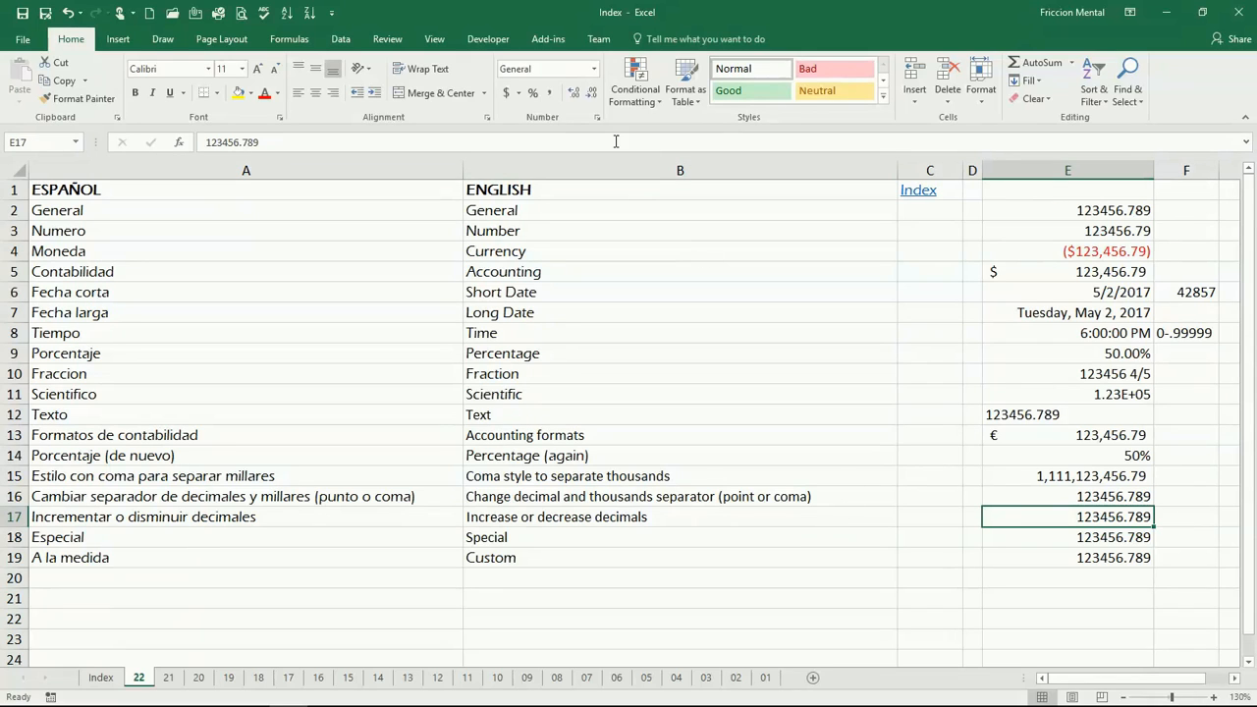
left_click(573, 93)
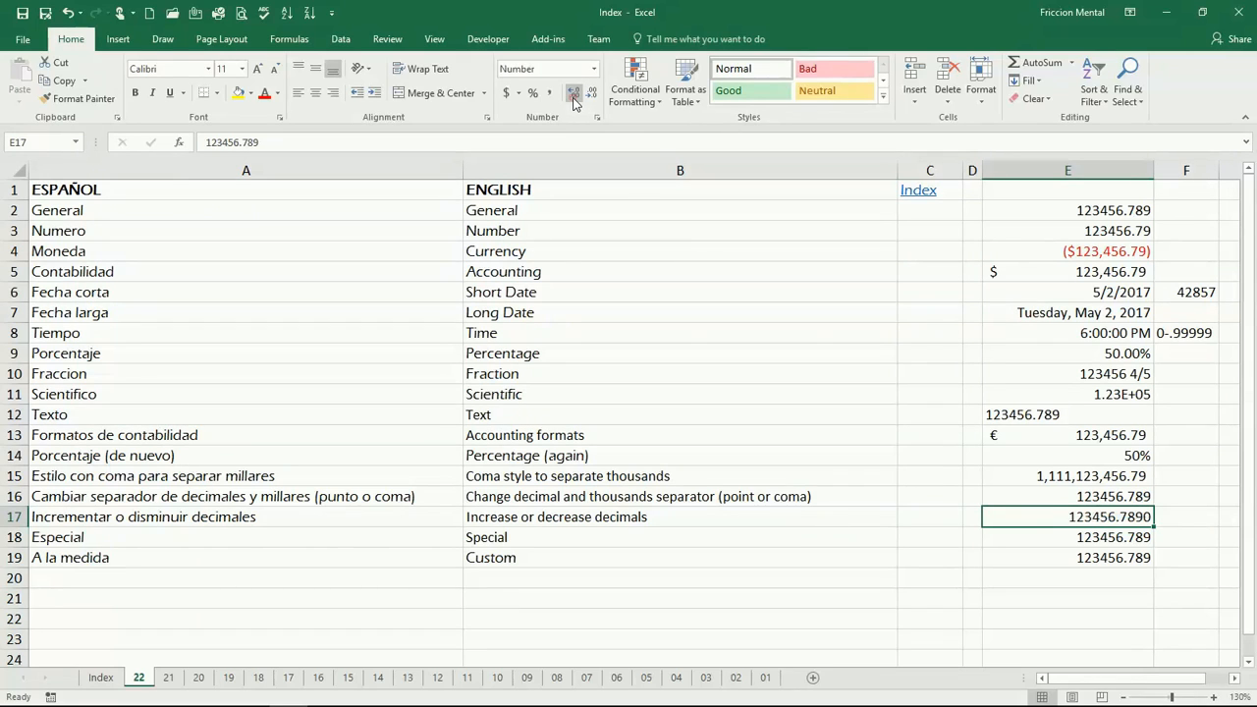
left_click(574, 94)
left_click(574, 93)
left_click(574, 93)
left_click(592, 93)
left_click(592, 93)
left_click(592, 94)
left_click(593, 93)
left_click(592, 93)
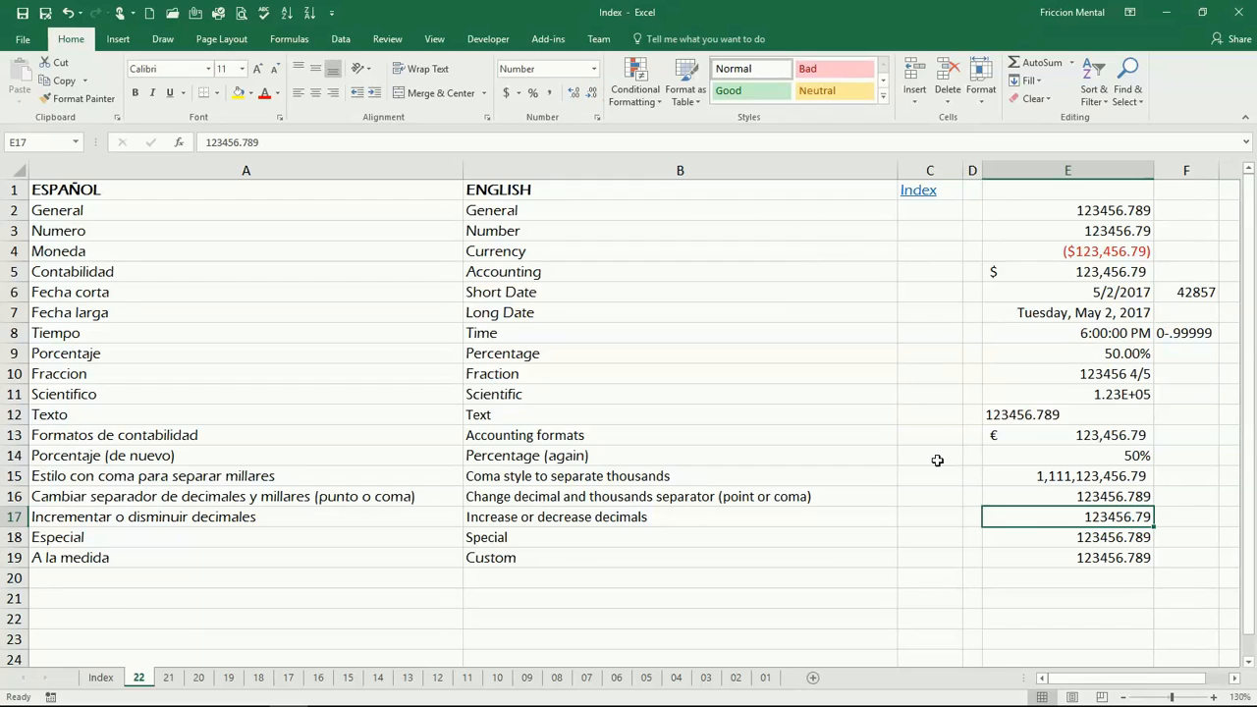
Preview the Special formats Zip Code + 4, Phone Number and Social Security Number for the Special cell E18.
left_click(1017, 536)
left_click(595, 118)
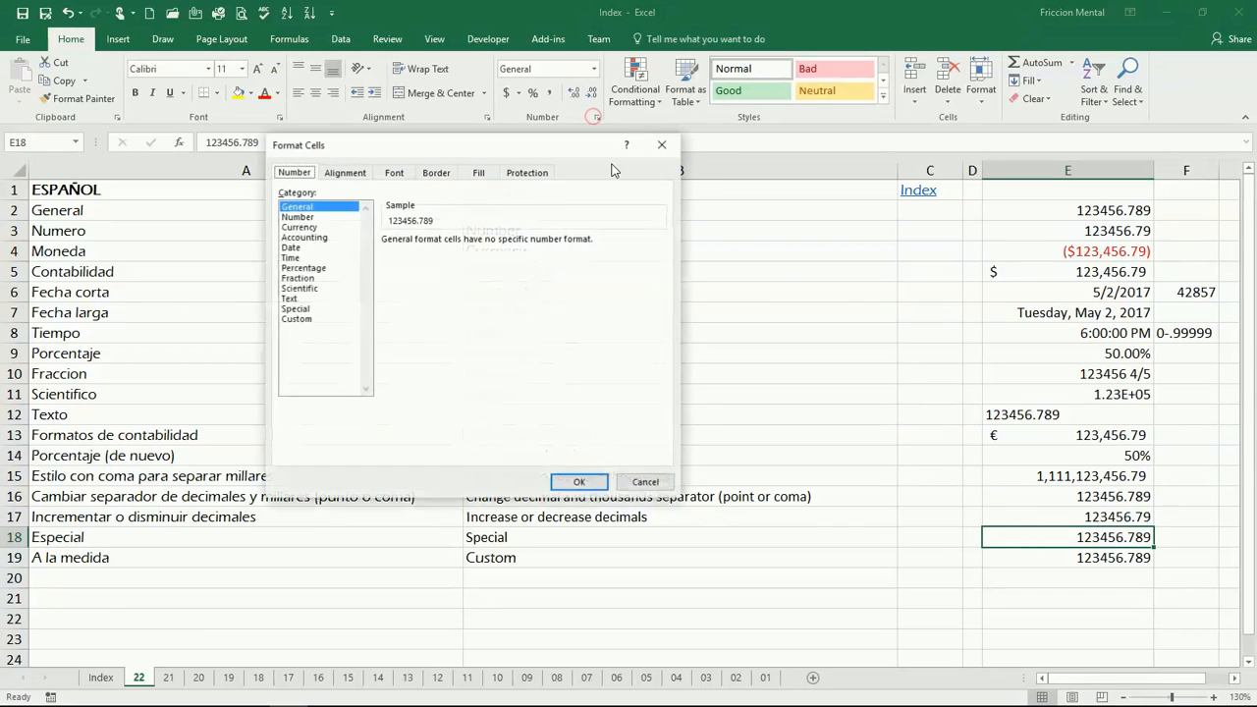
left_click(300, 309)
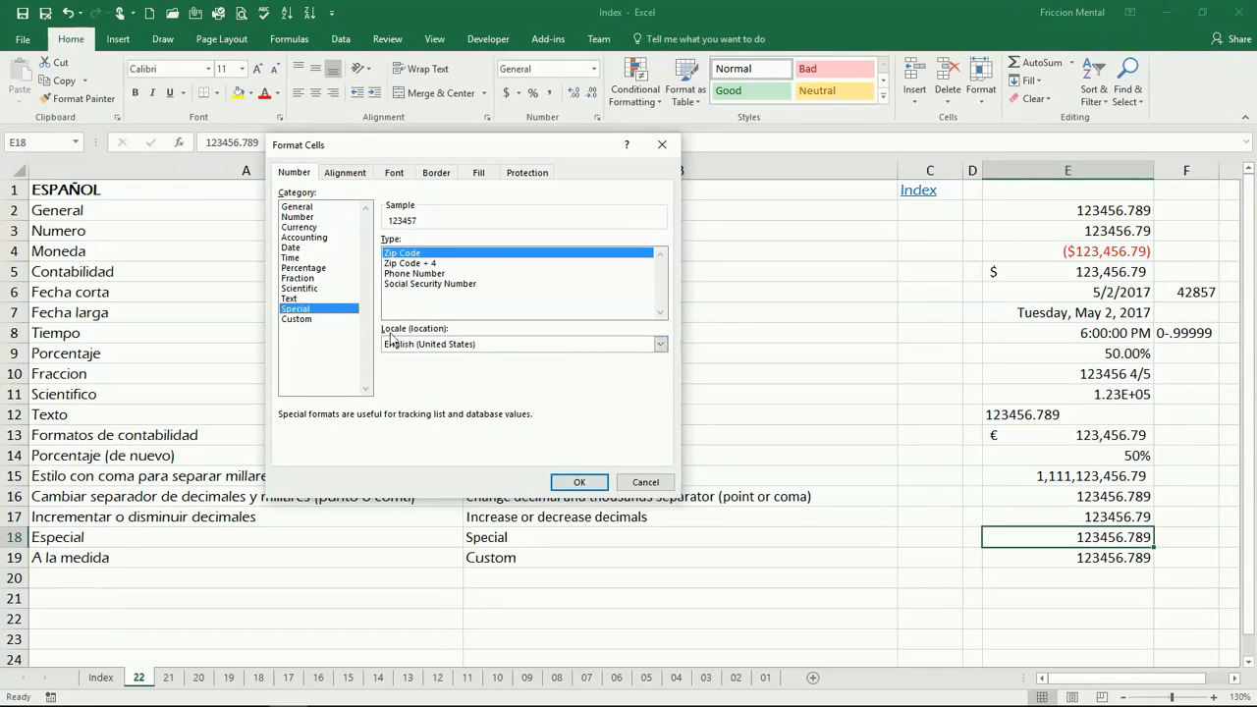
left_click(421, 264)
left_click(423, 274)
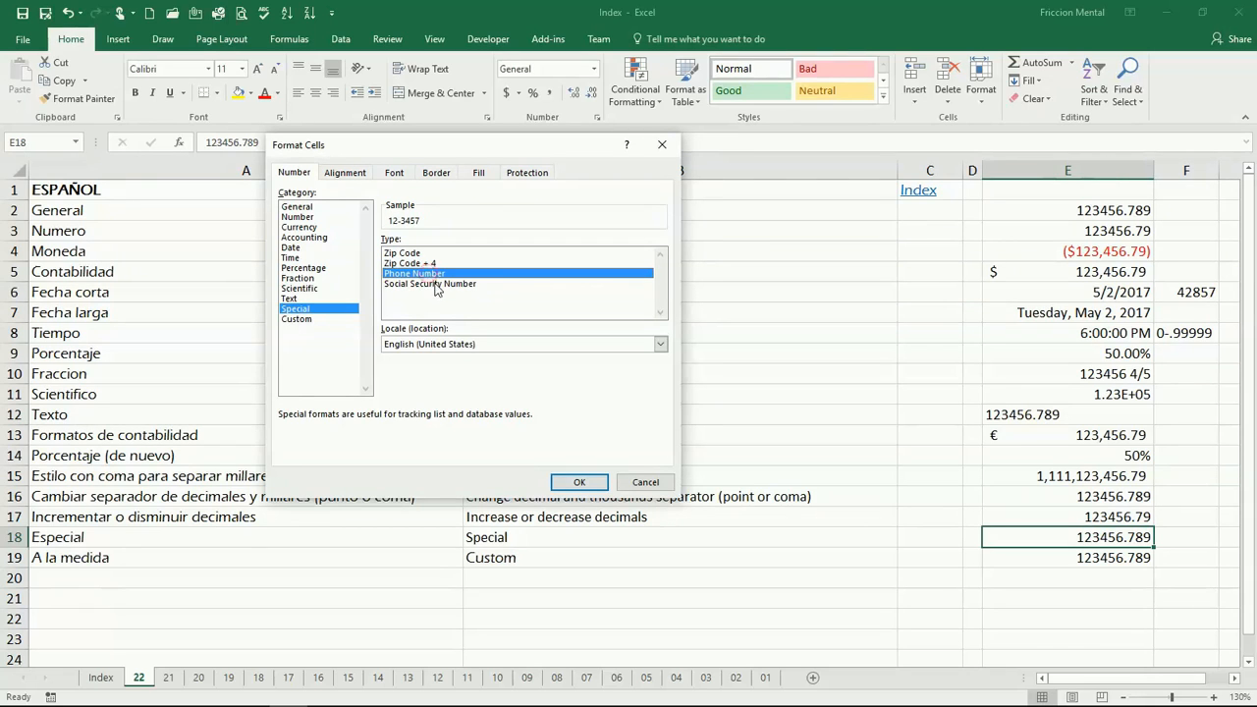
left_click(435, 284)
Browse the Special locale list, pick Spanish (Mexico), and cancel the format dialog.
left_click(663, 345)
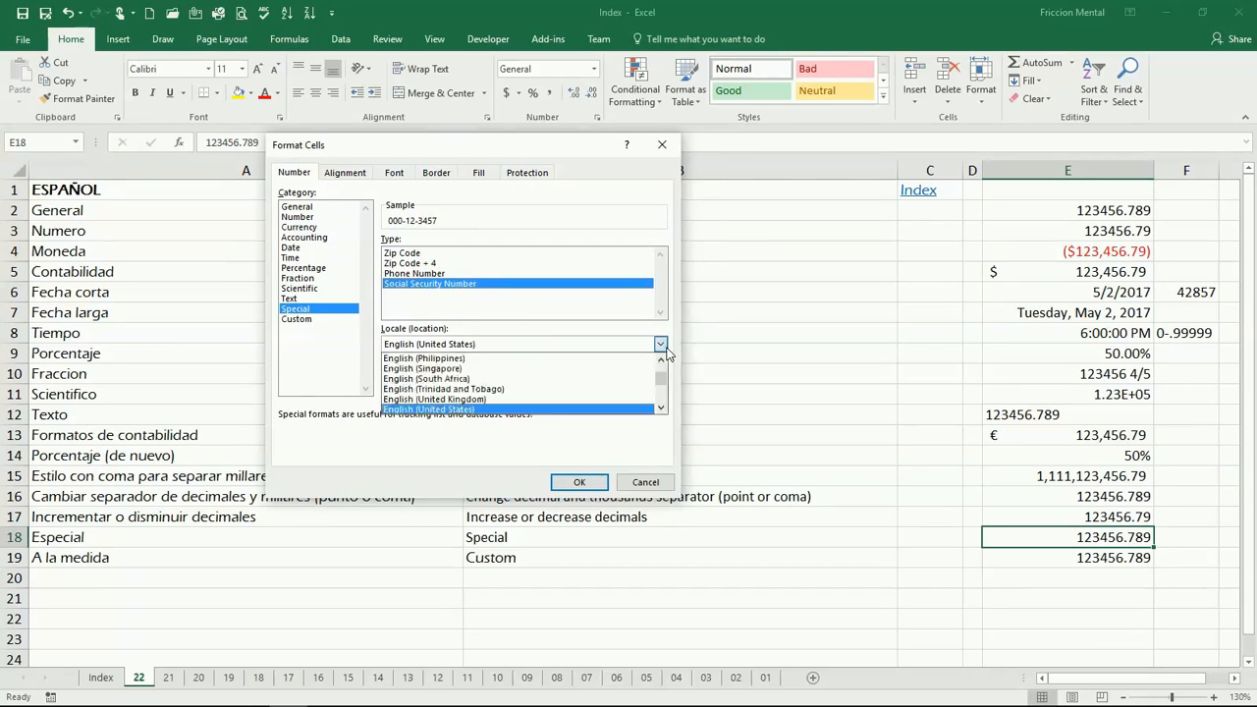
scroll(630, 388, "down", 6)
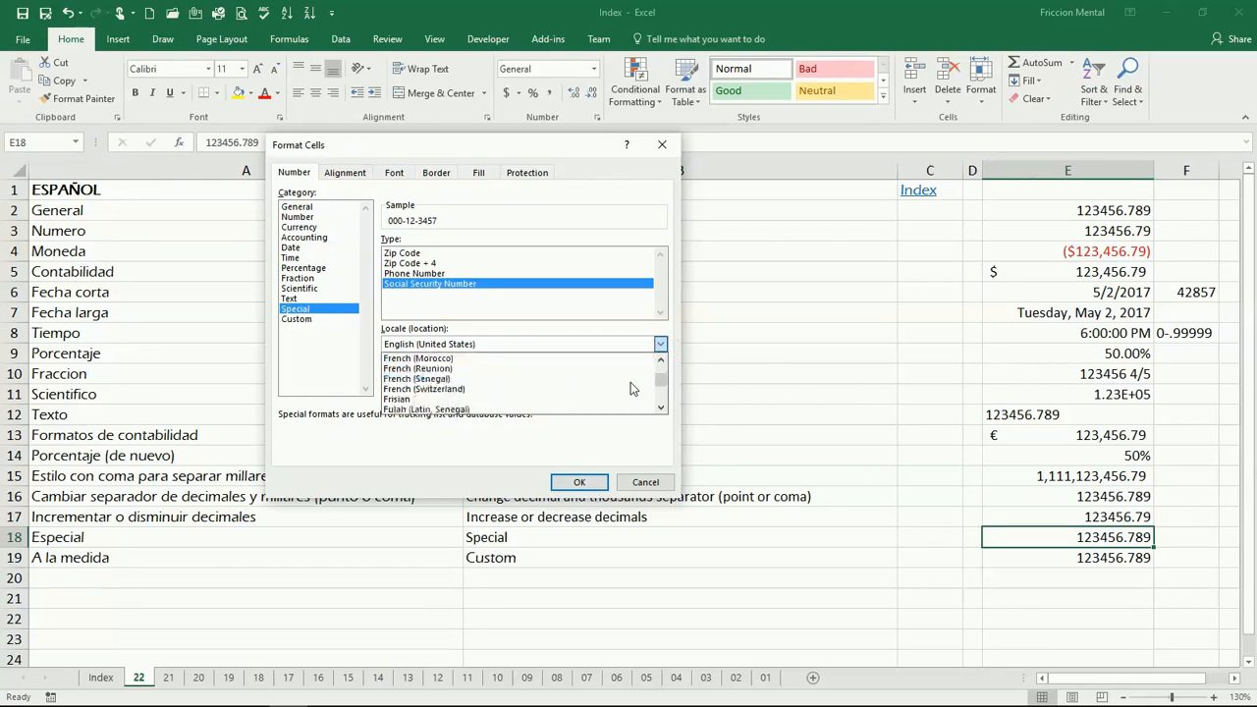
scroll(630, 388, "down", 8)
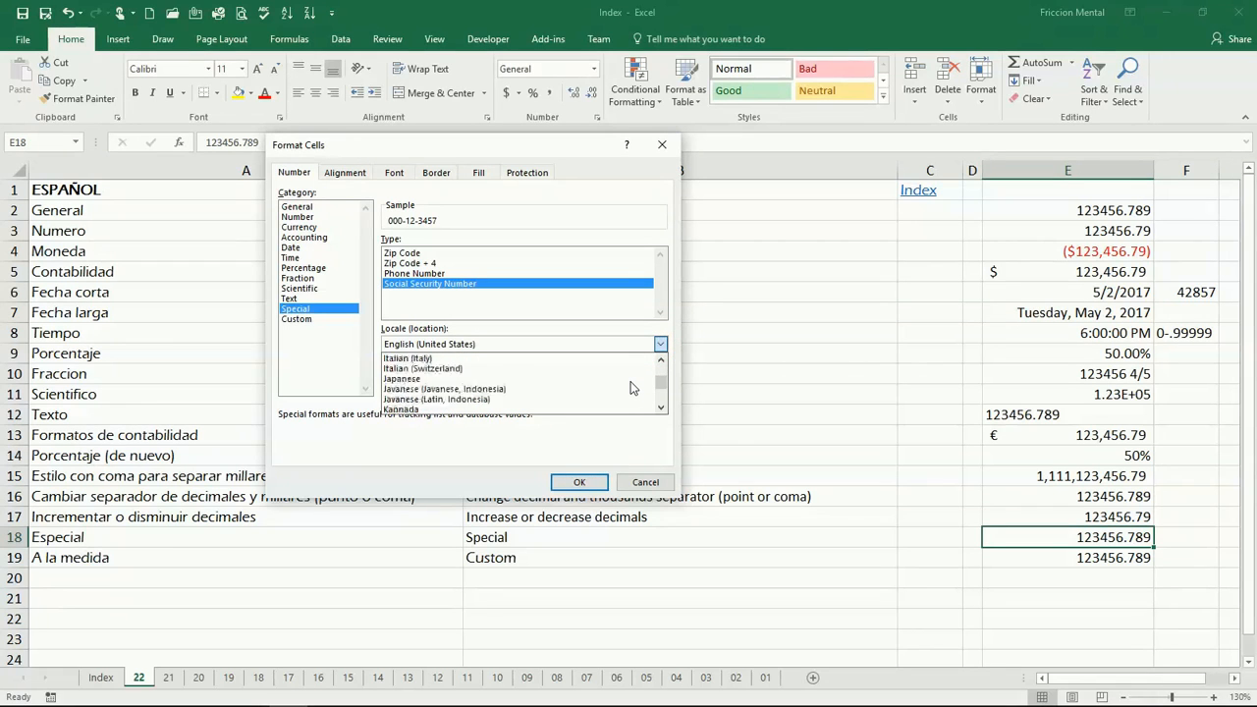
scroll(630, 388, "down", 10)
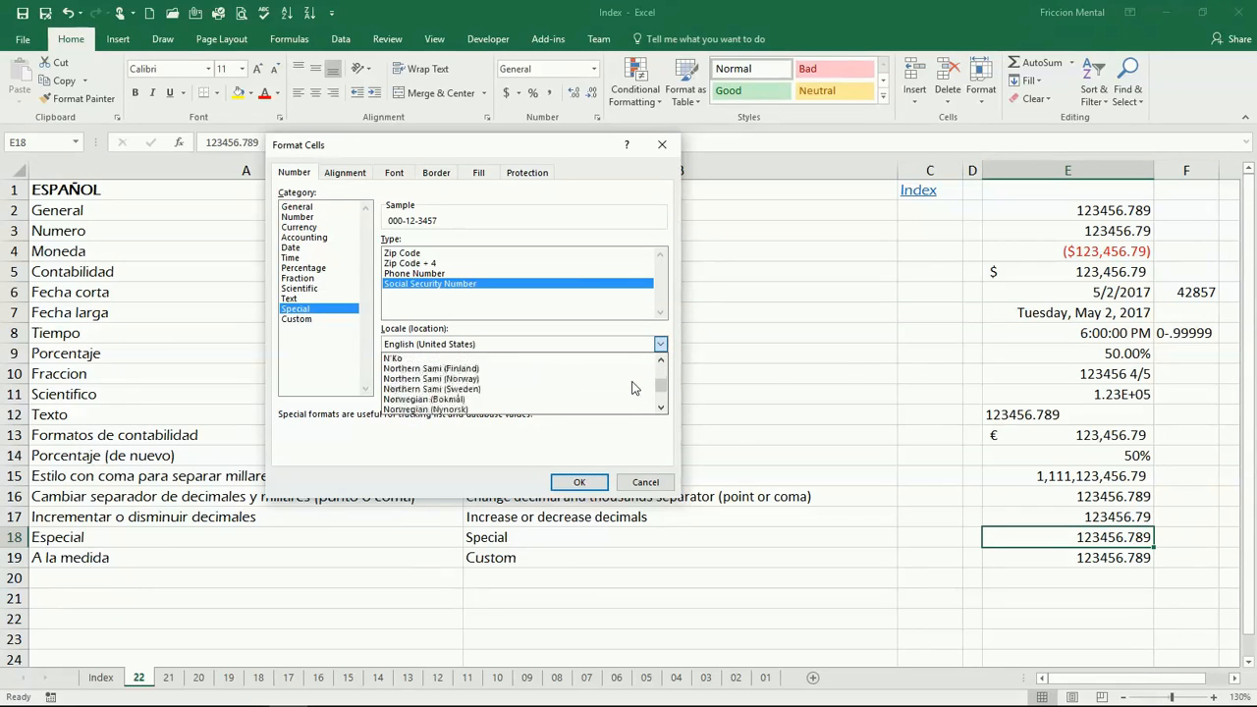
scroll(633, 388, "down", 12)
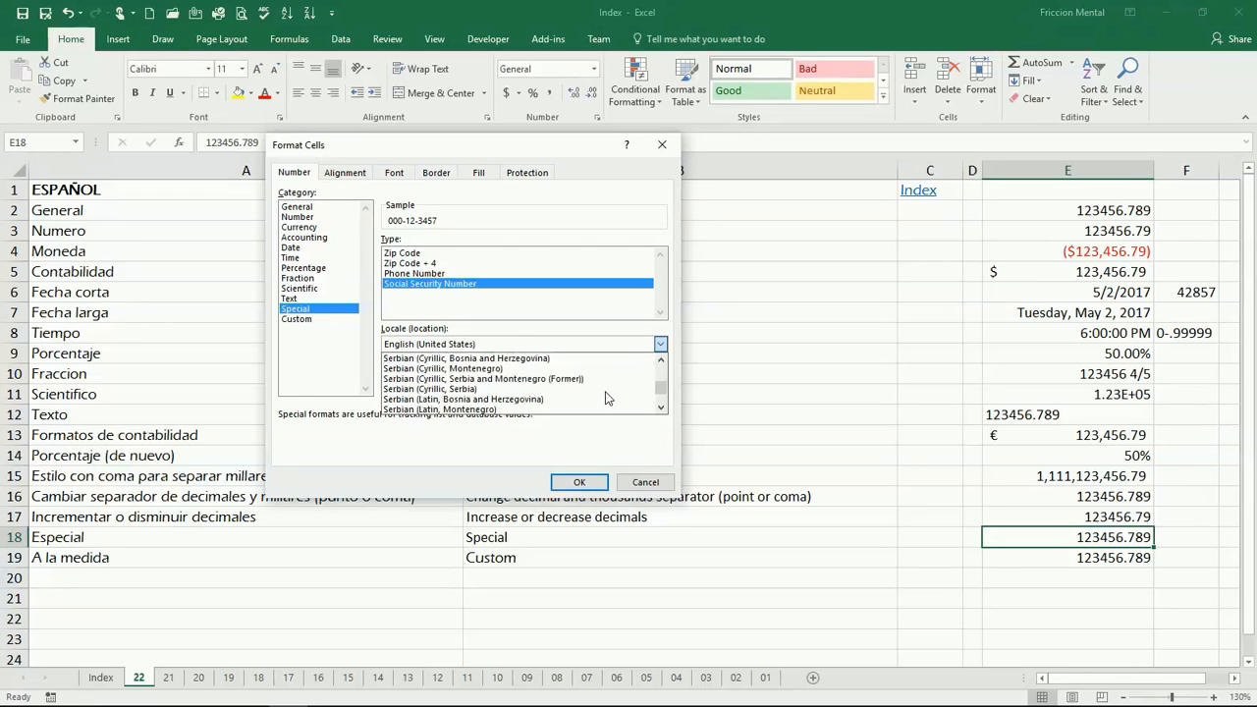
scroll(605, 397, "down", 7)
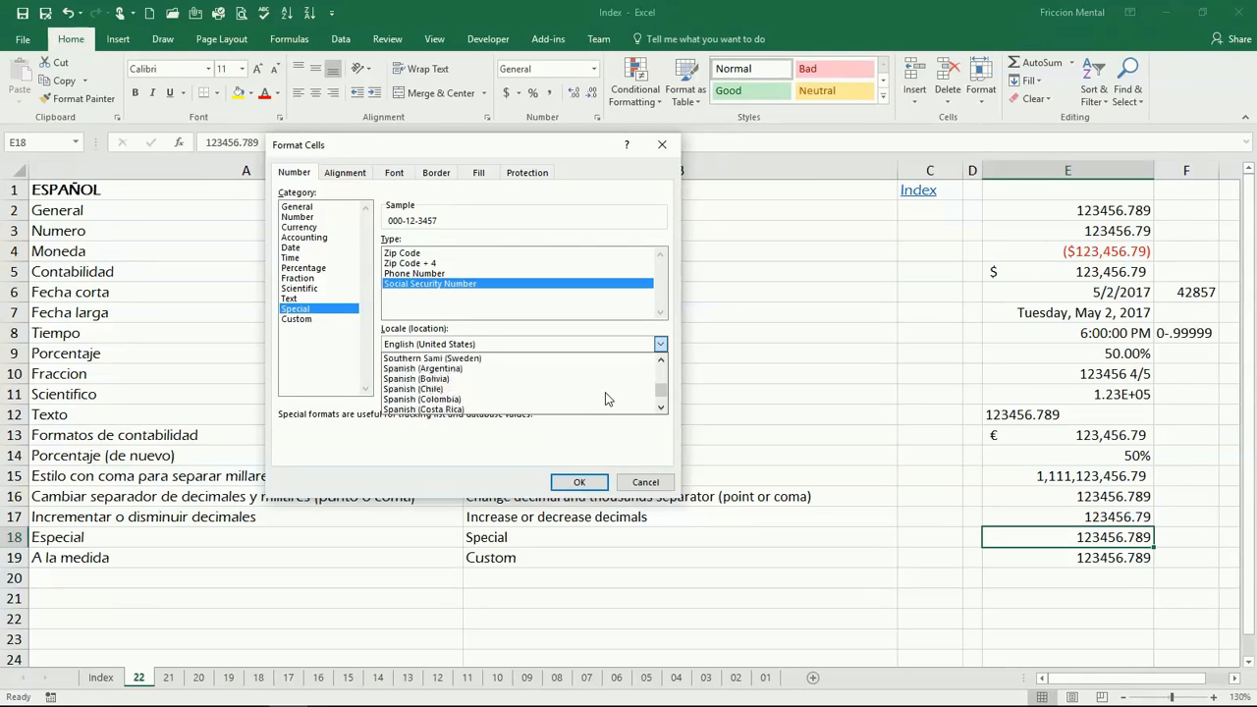
scroll(605, 398, "down", 4)
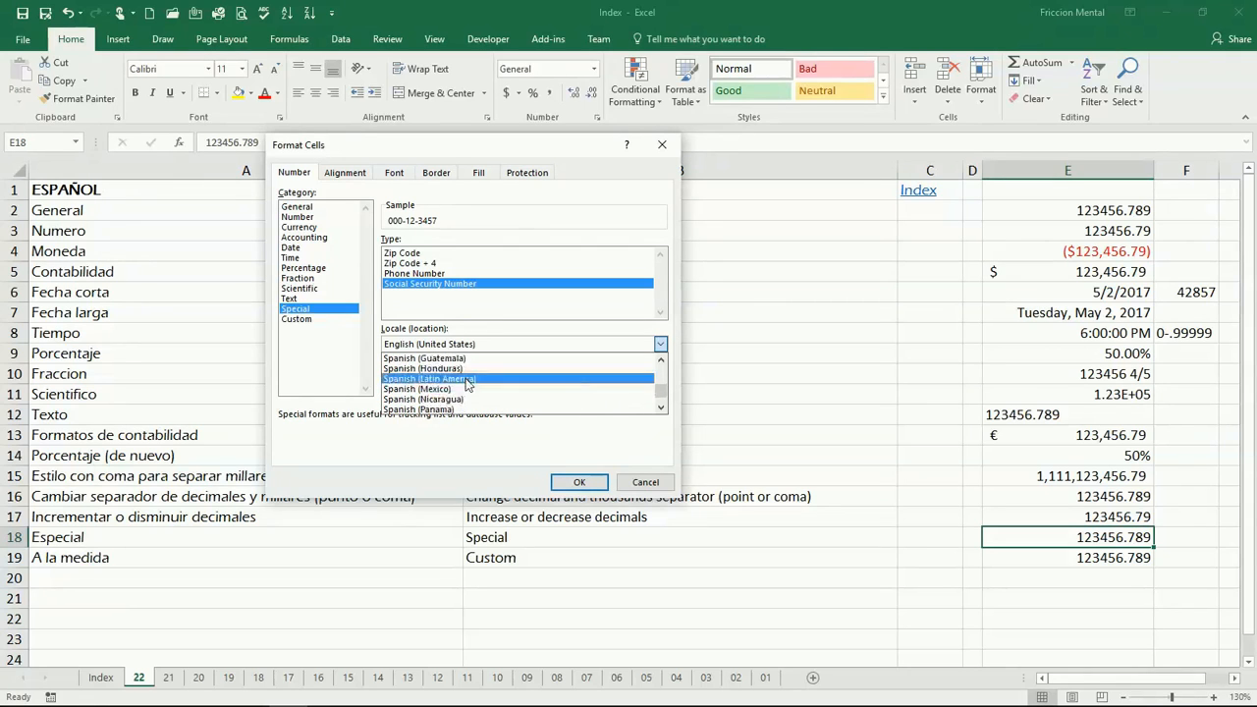
left_click(466, 389)
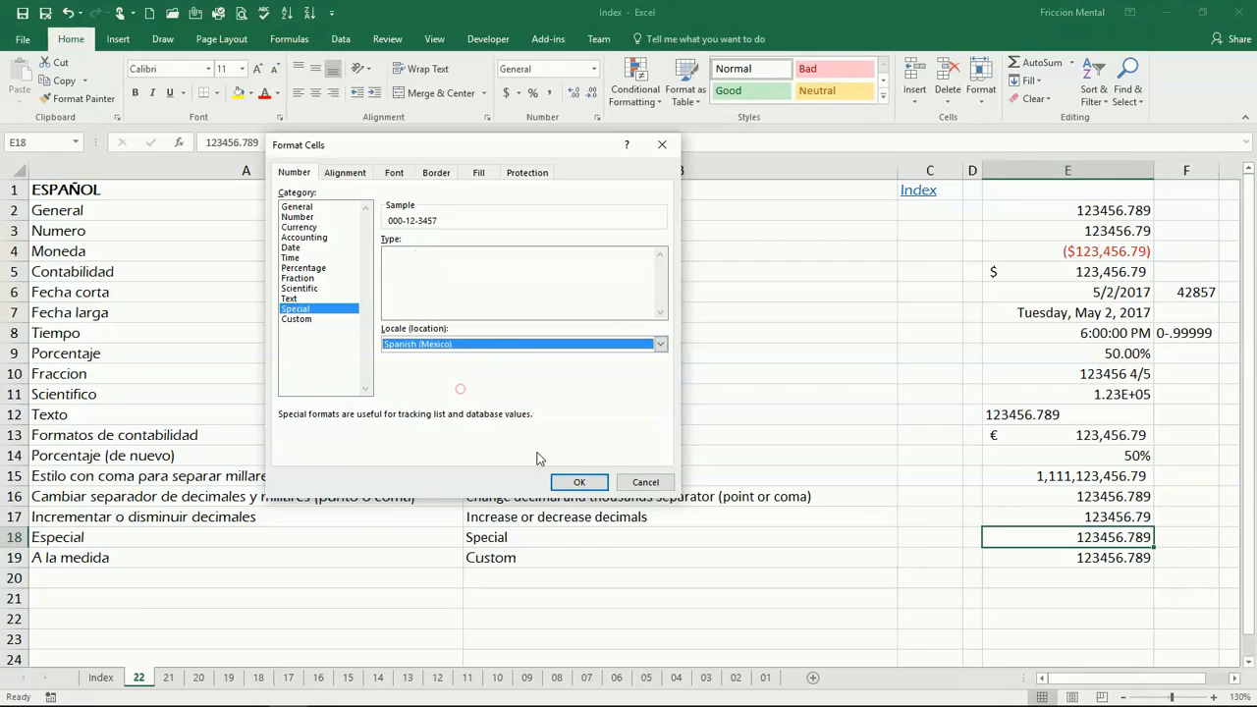
left_click(648, 481)
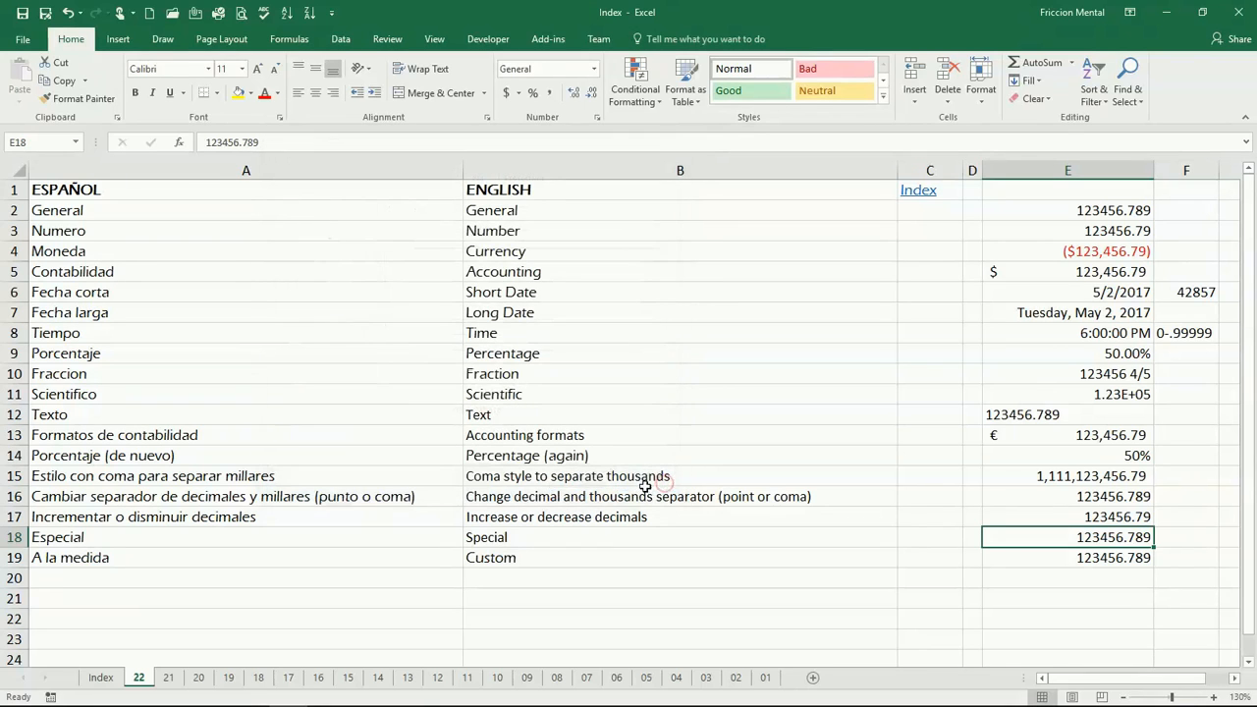
Enter the date 5/2 in the Custom cell E19.
left_click(1003, 558)
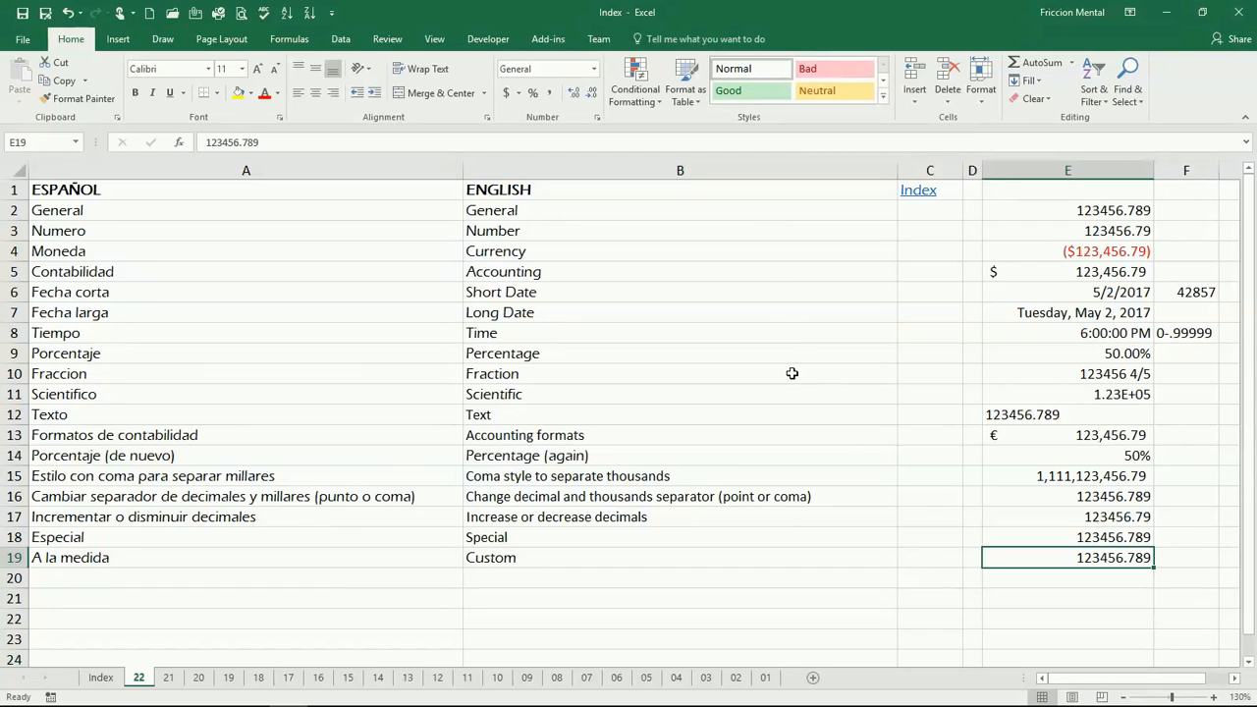
type("5/2")
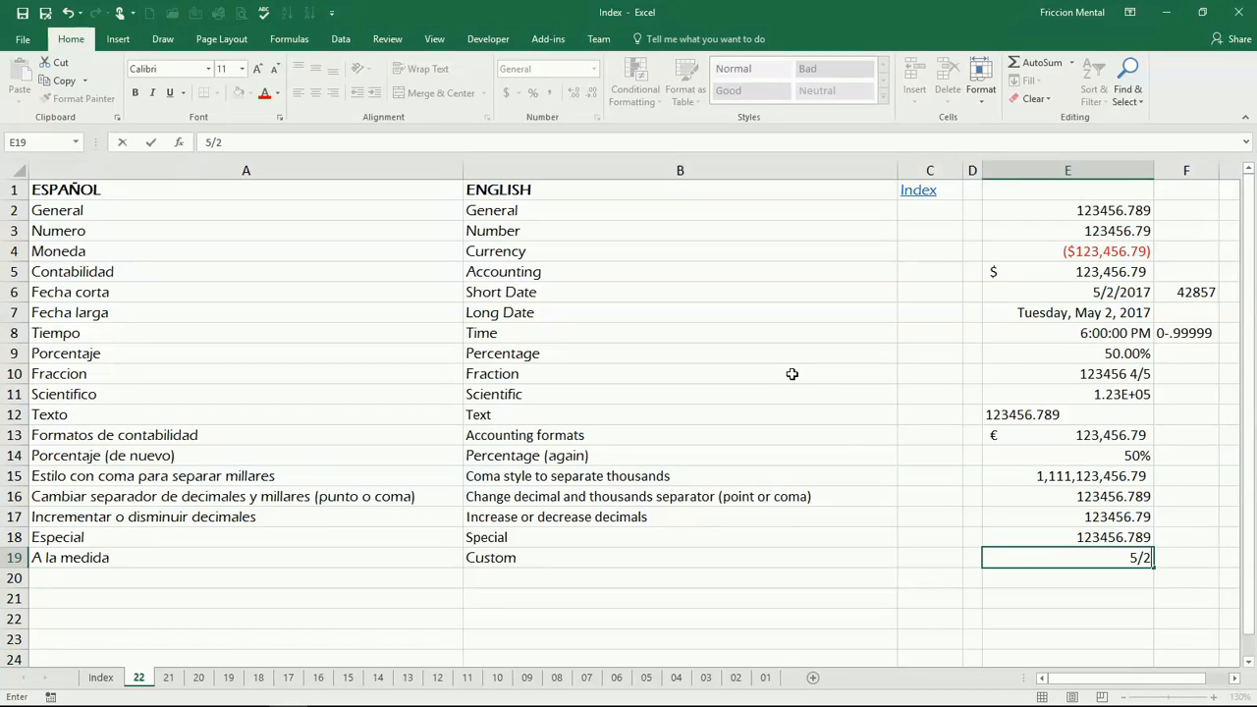
key("Return")
key("Up")
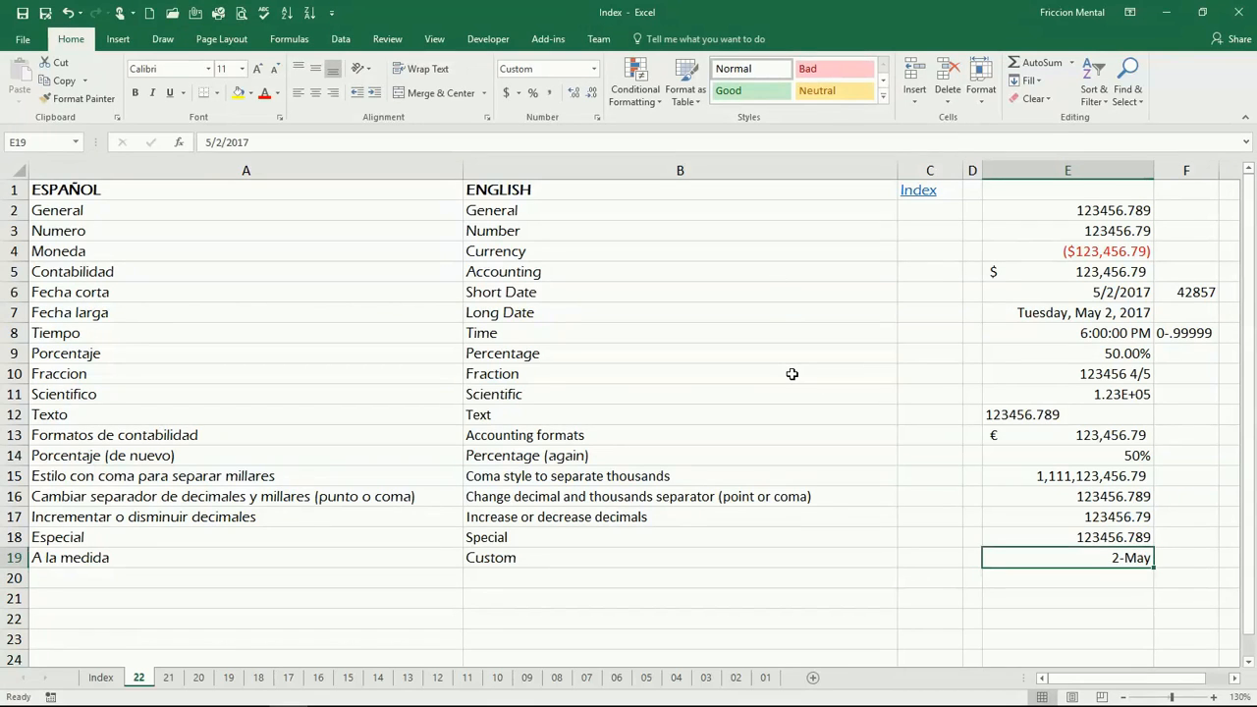
Apply the custom number format yyyy/mmmm/dd dddd to cell E19.
left_click(597, 117)
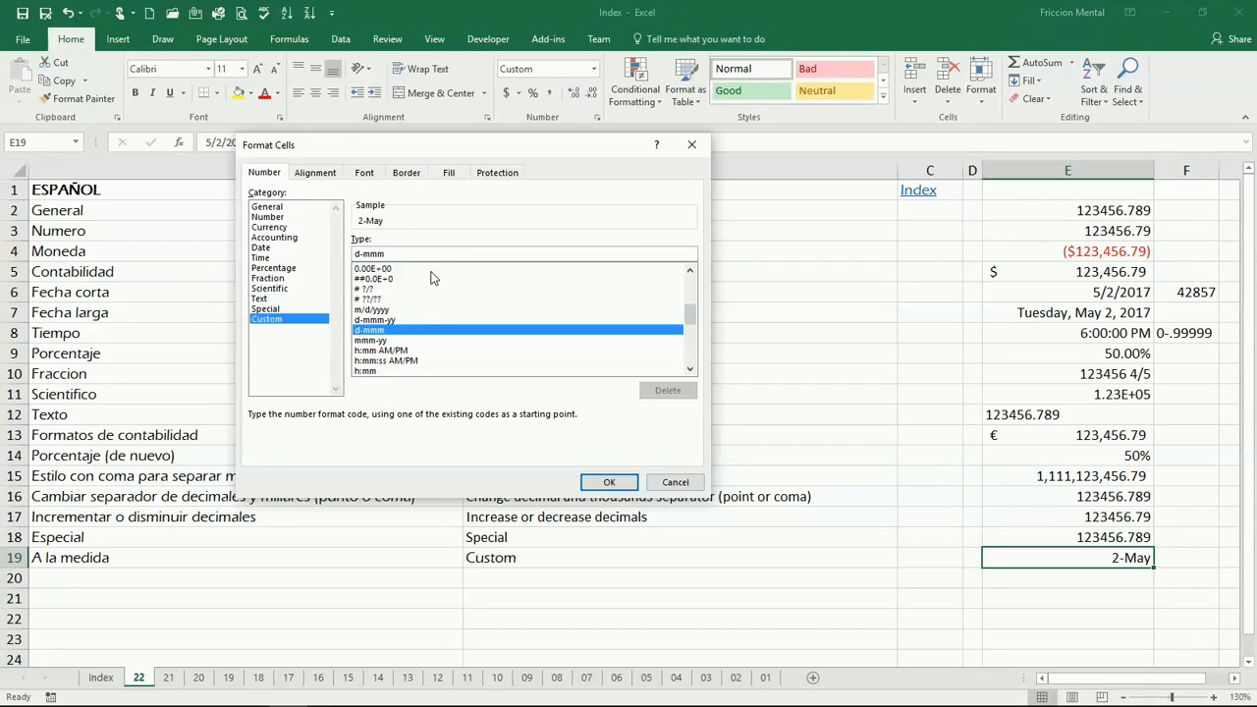
key("BackSpace")
key("BackSpace")
key("BackSpace")
key("BackSpace")
key("BackSpace")
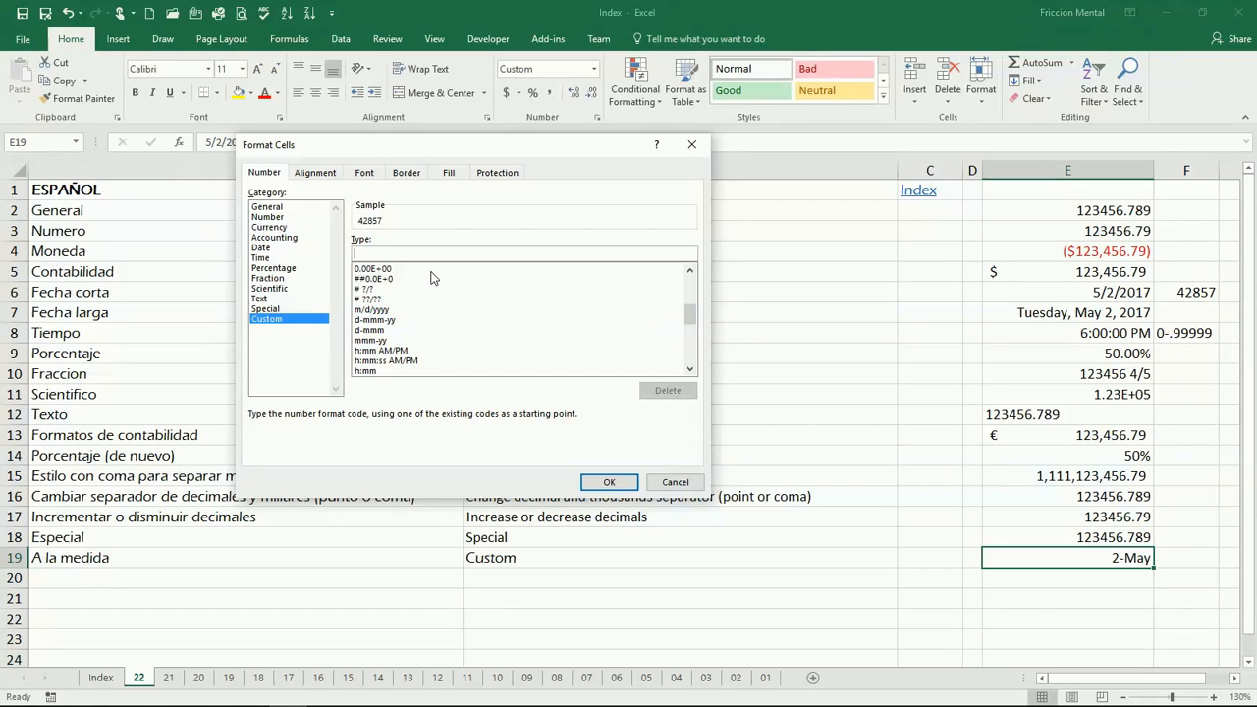
type("y")
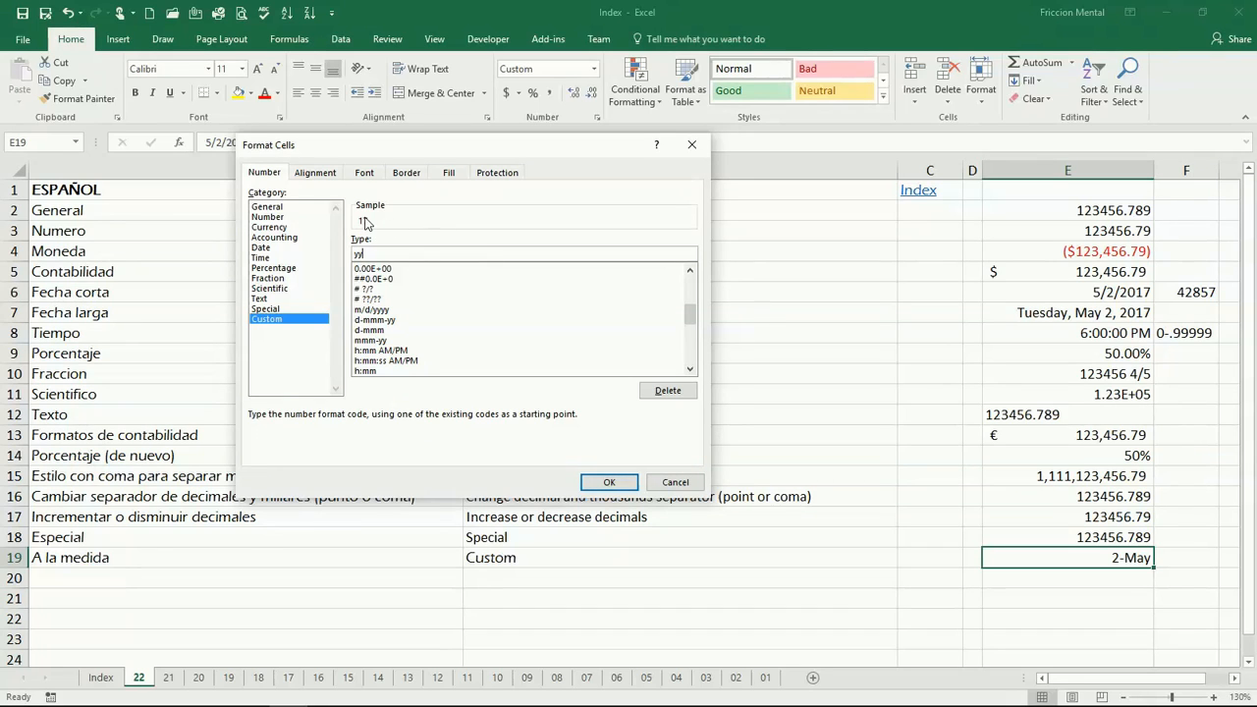
type("yyy")
type("/mmmm/dd")
type("dddd")
key("BackSpace")
type("d")
left_click(609, 483)
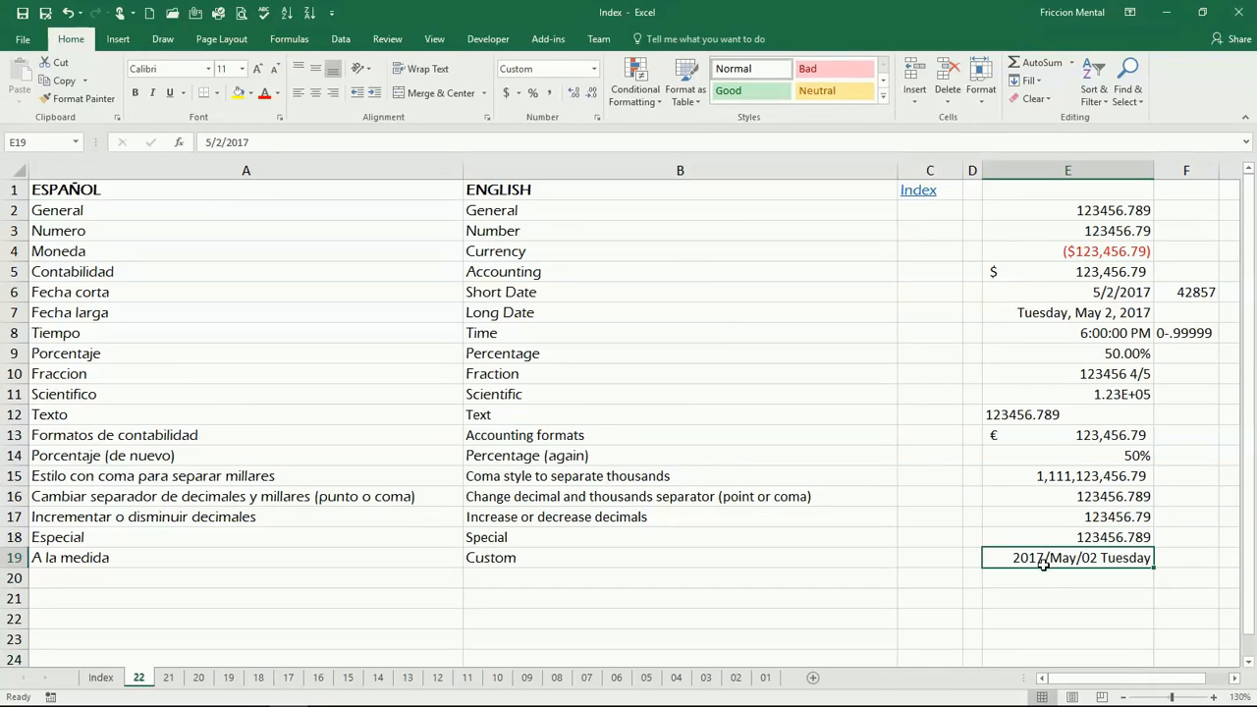
left_click(408, 579)
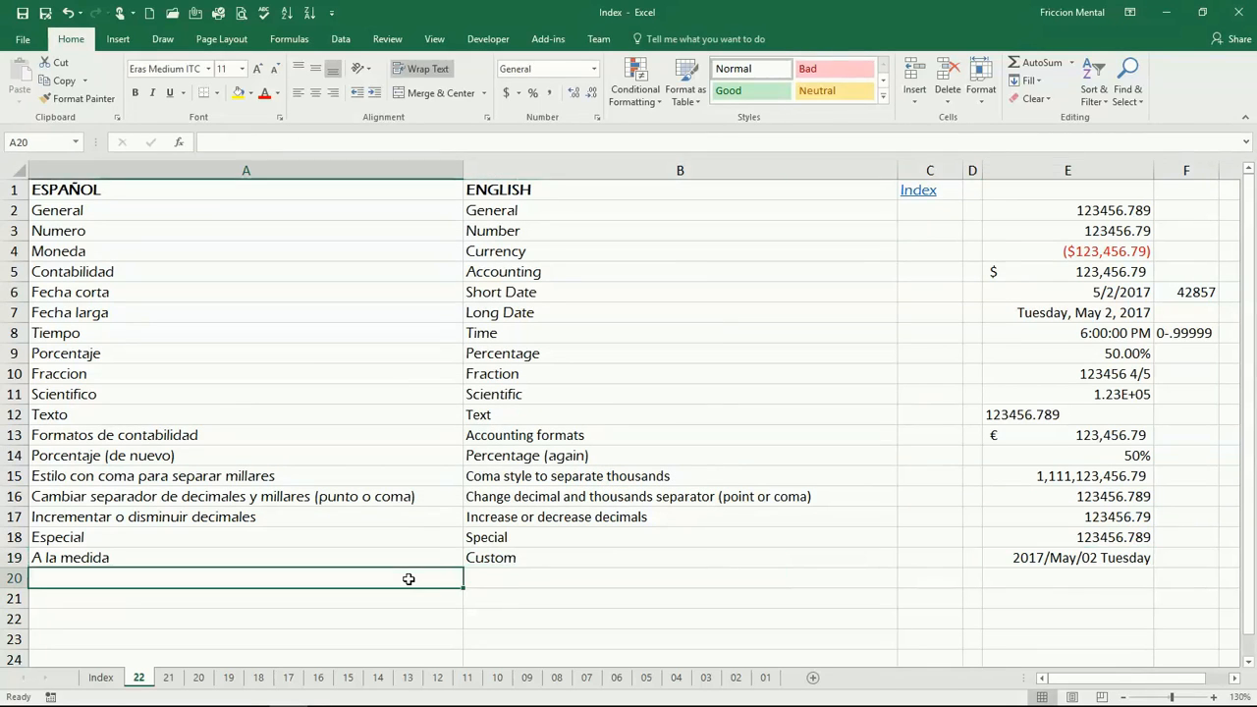